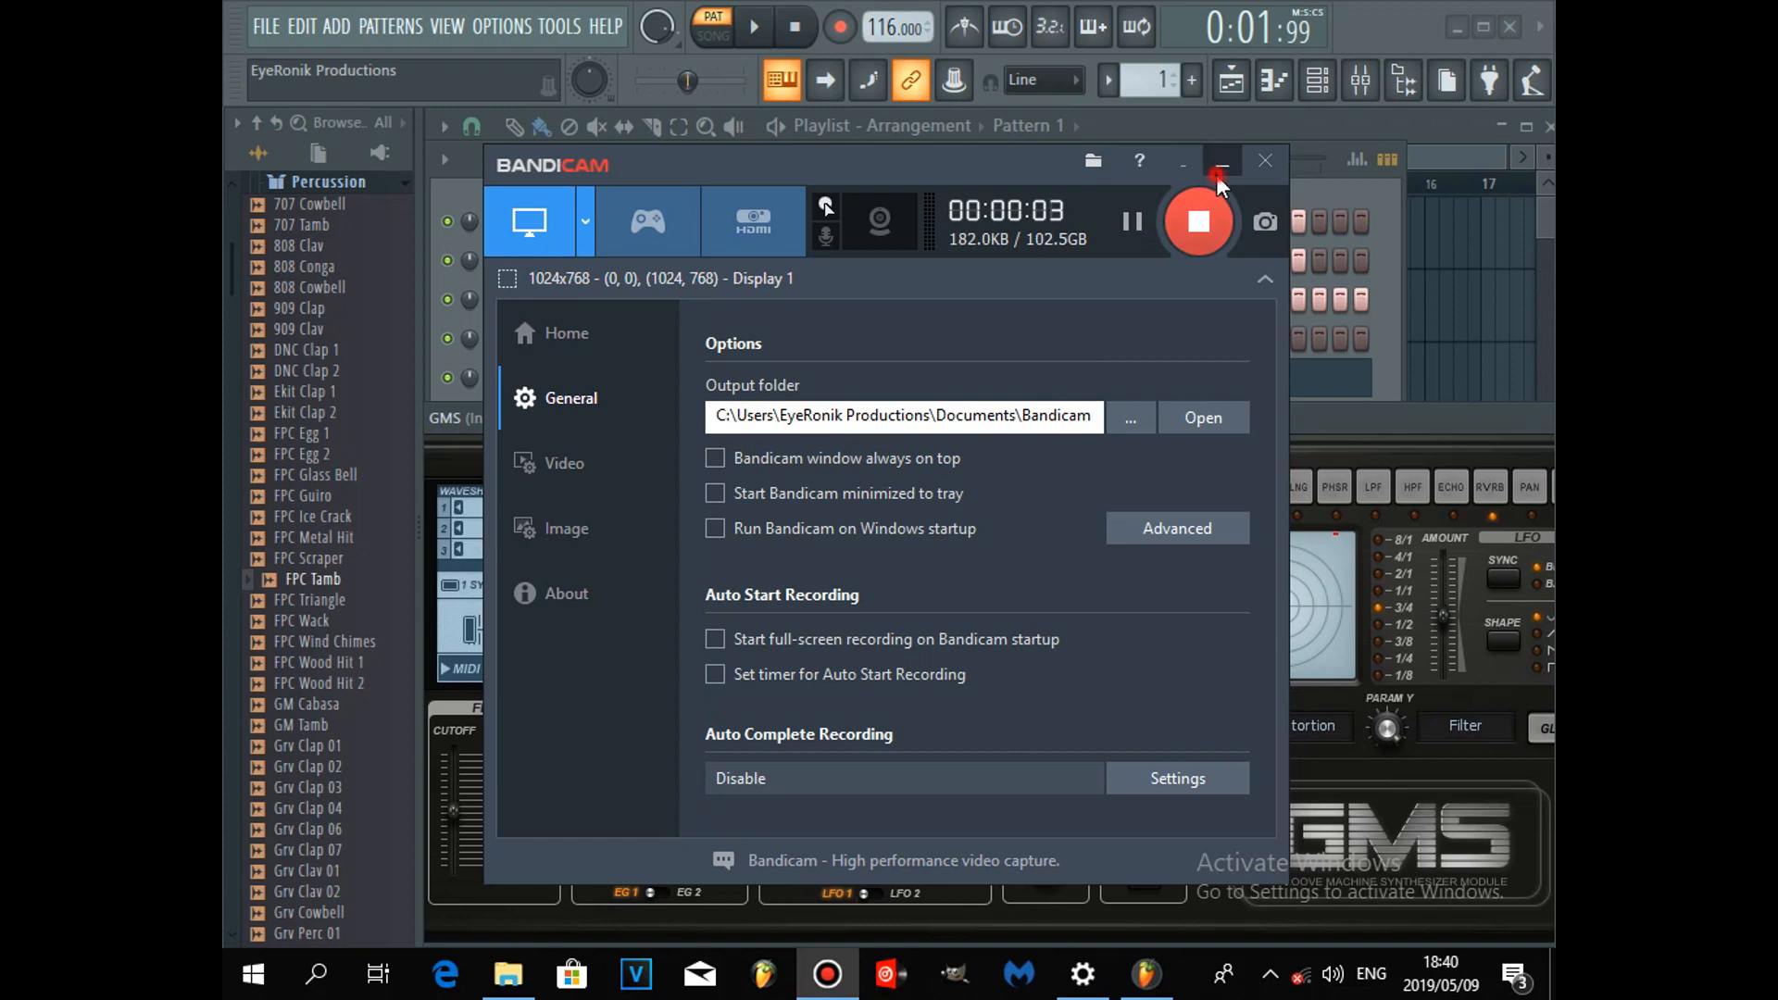
Place Pattern 1 at bar 1 of Track 1 in the playlist and repeat it up to bar 9.
drag(902, 422, 932, 493)
click(1228, 96)
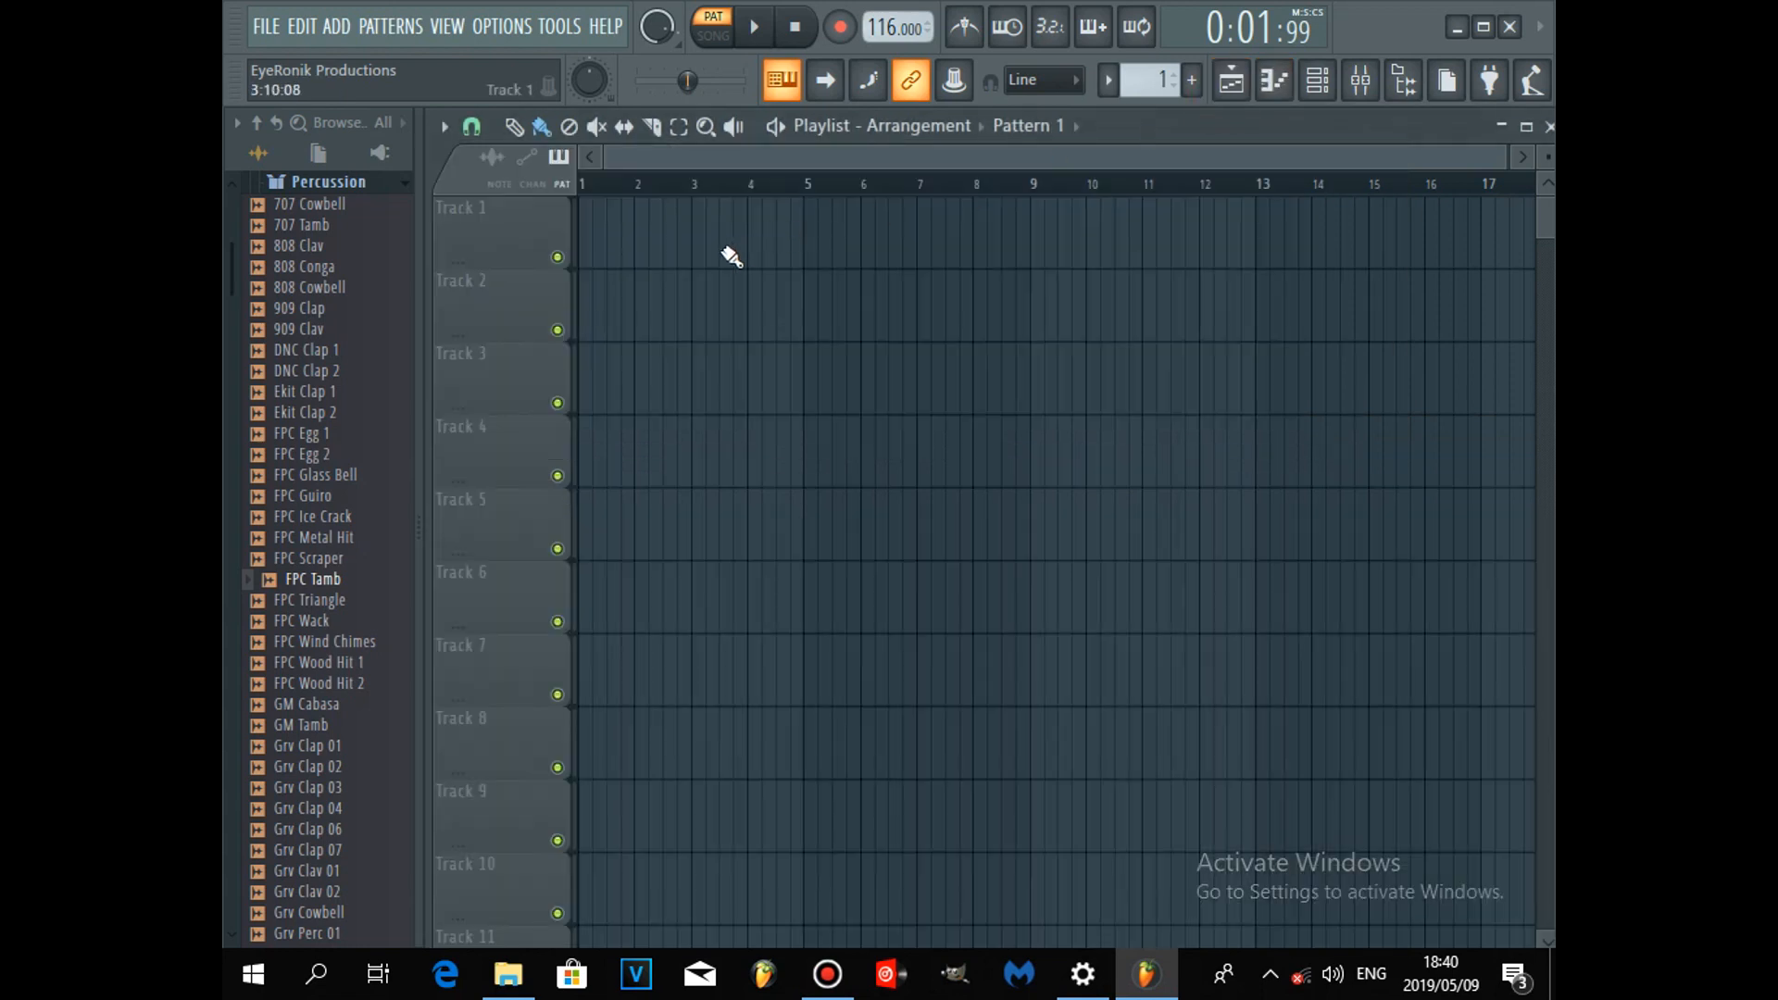
click(1056, 136)
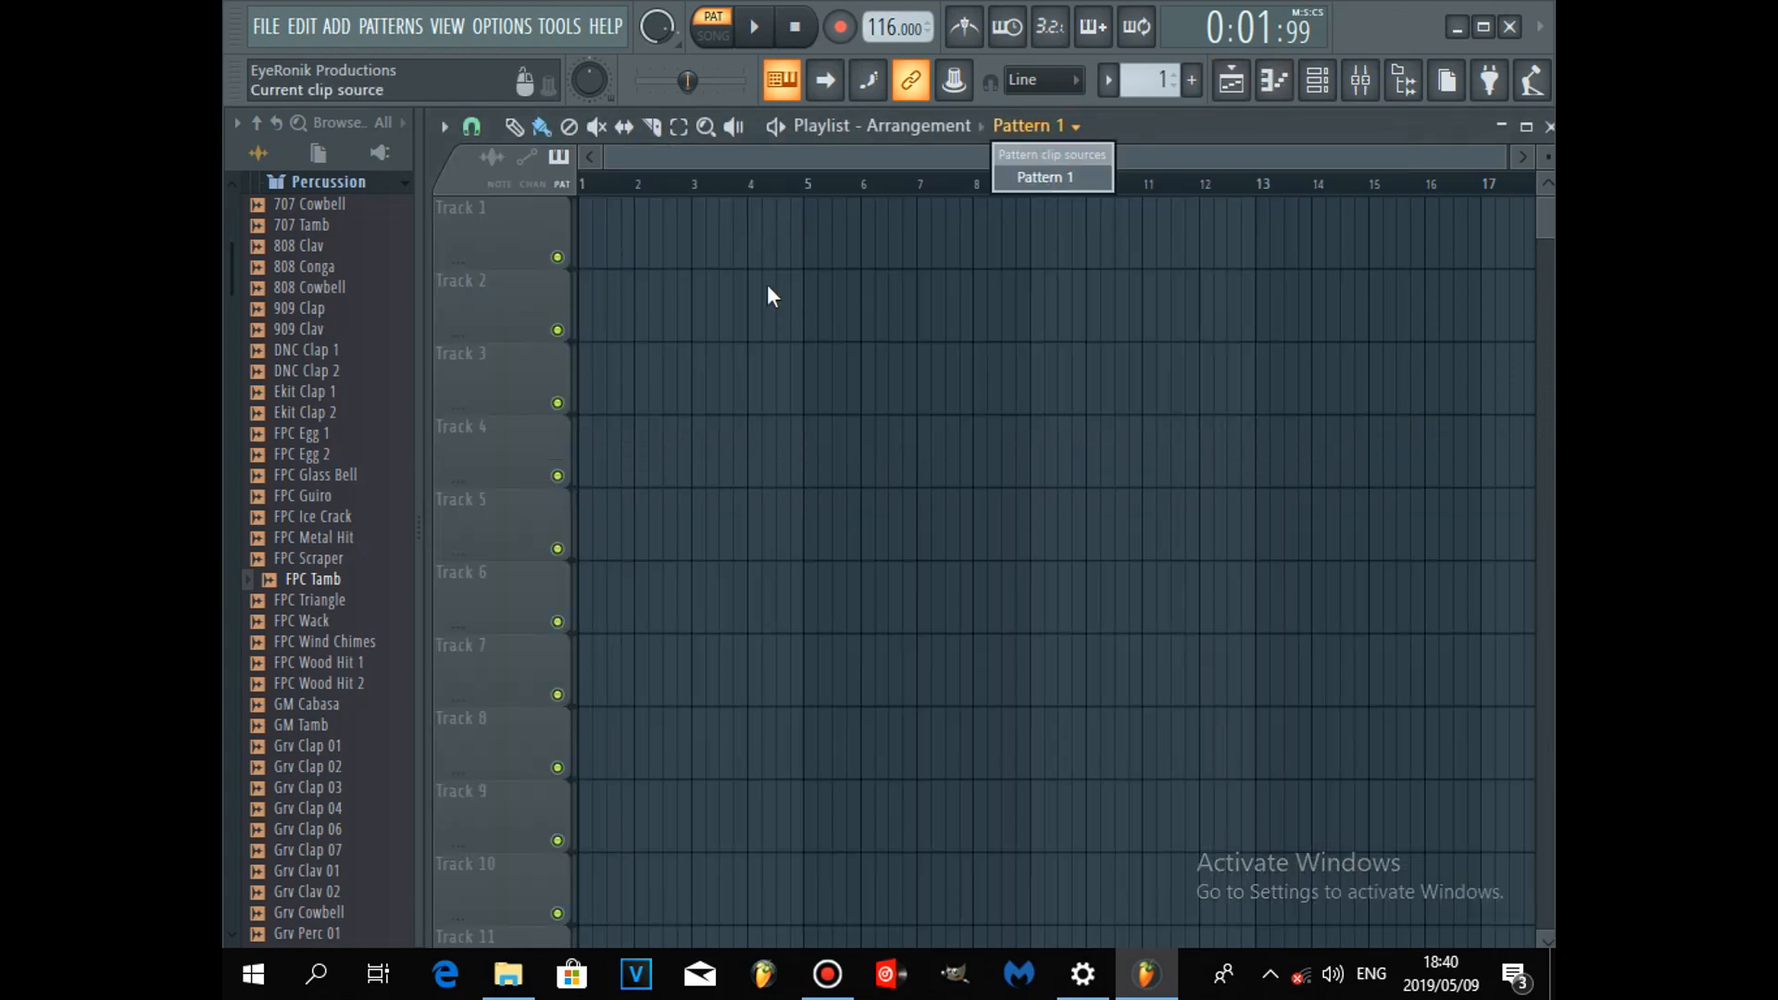
click(613, 239)
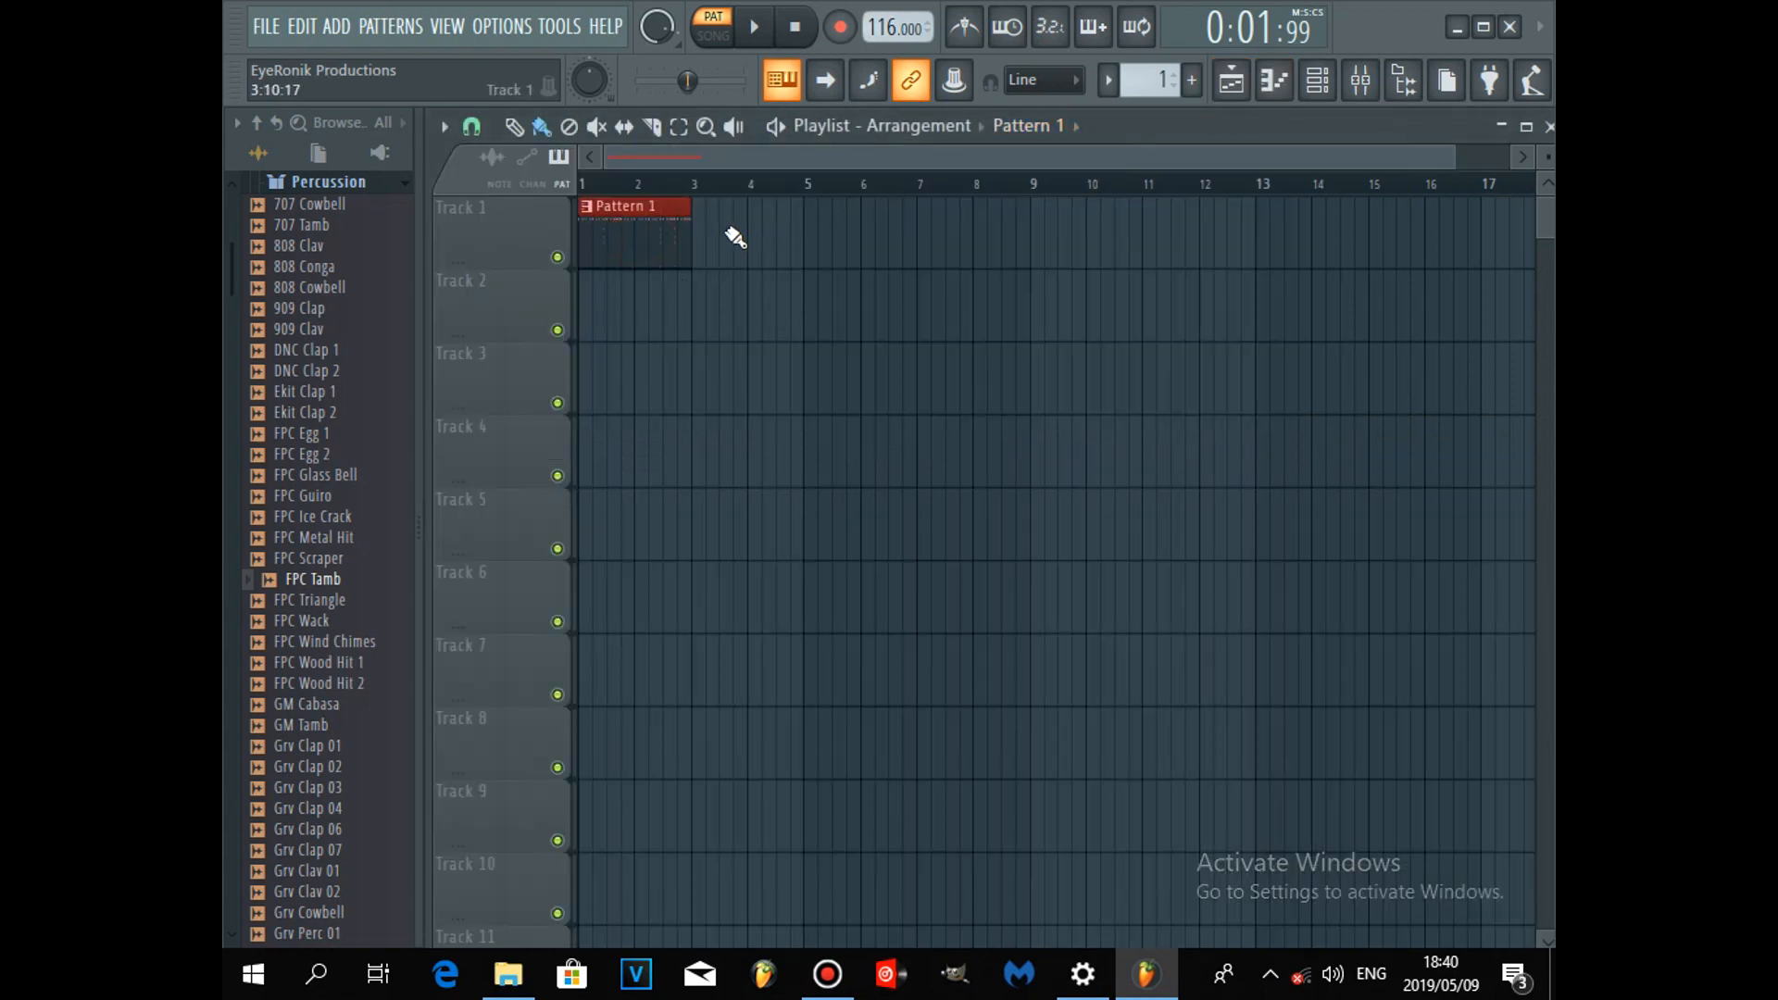
drag(711, 237, 964, 238)
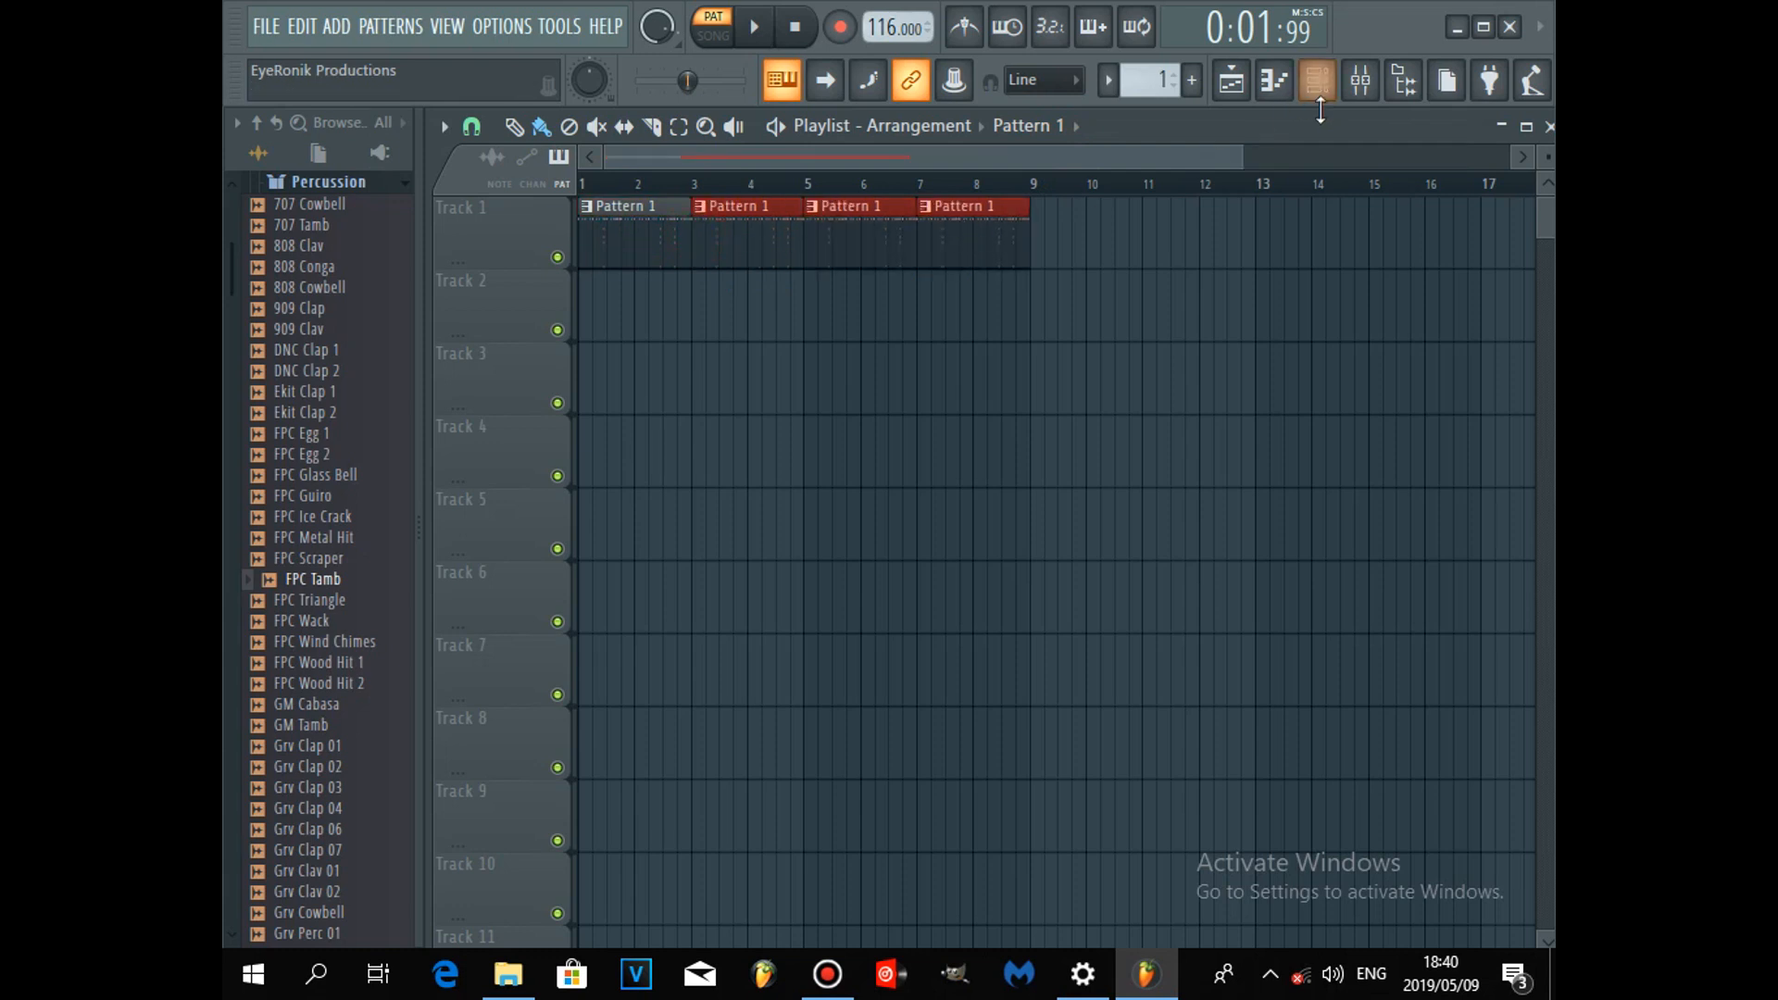
drag(1242, 150, 1130, 153)
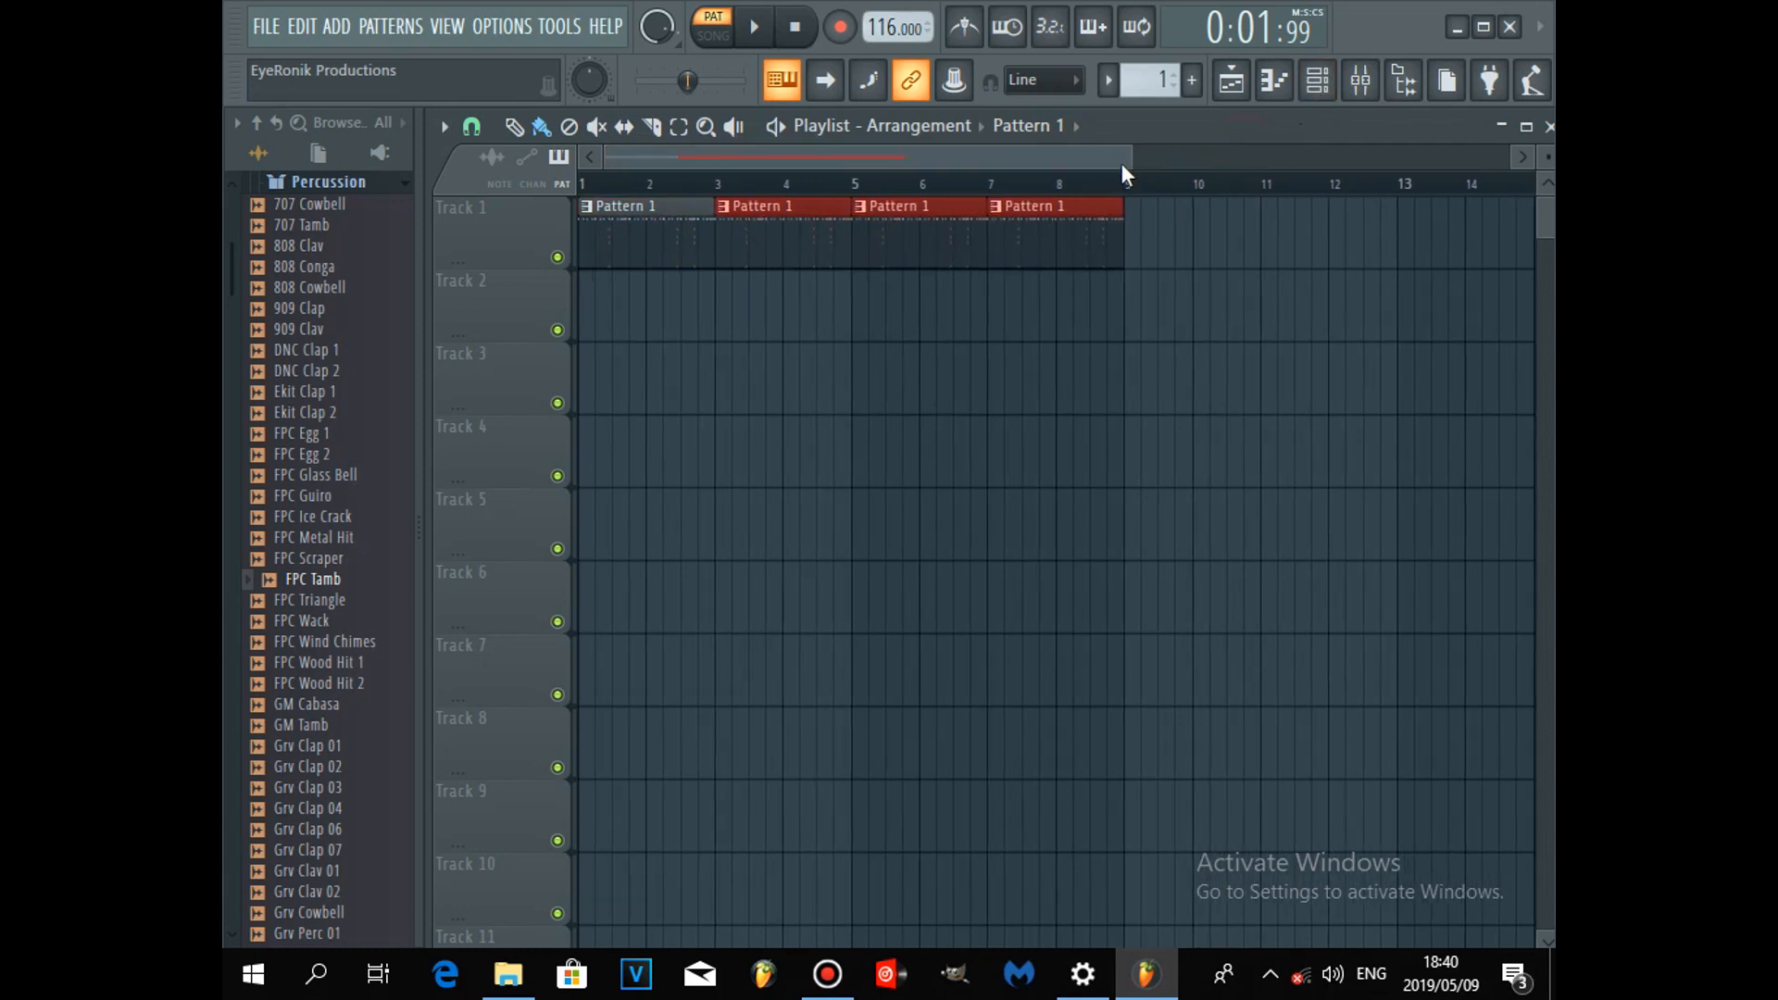
Split Pattern 1 by channel and delete the three repeated clips between bars 3 and 9 of the playlist.
click(1107, 80)
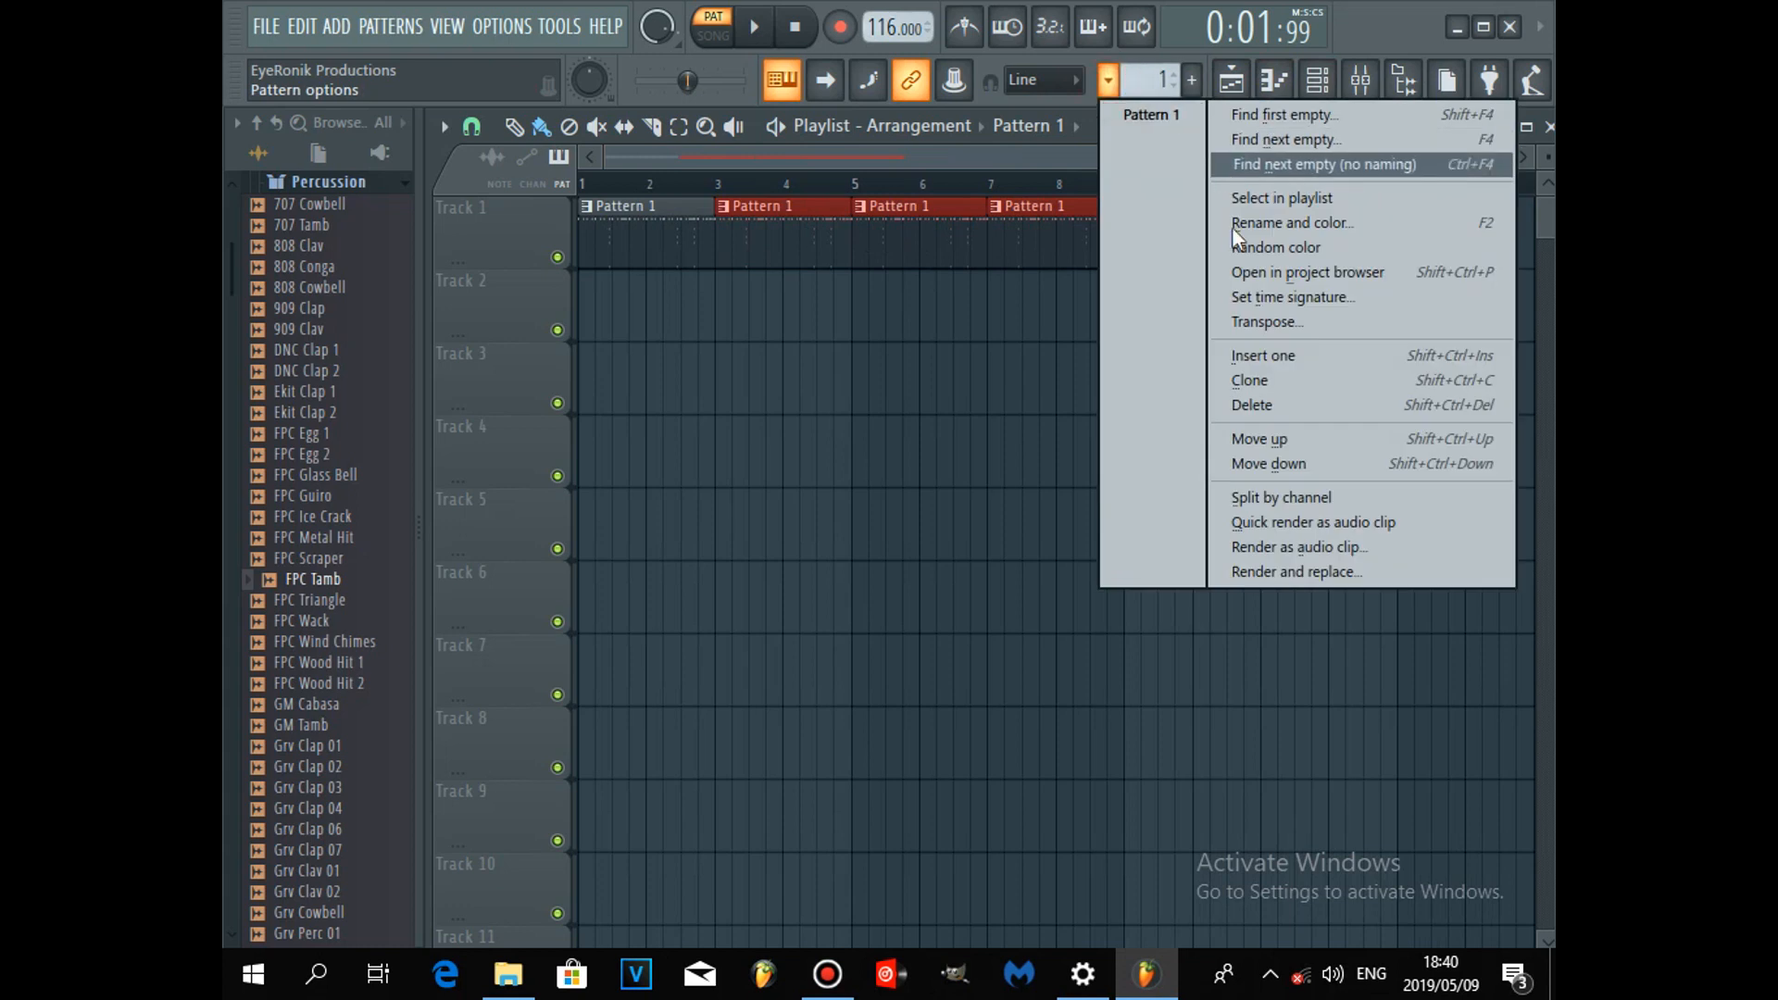
click(1245, 497)
drag(1038, 233, 1039, 342)
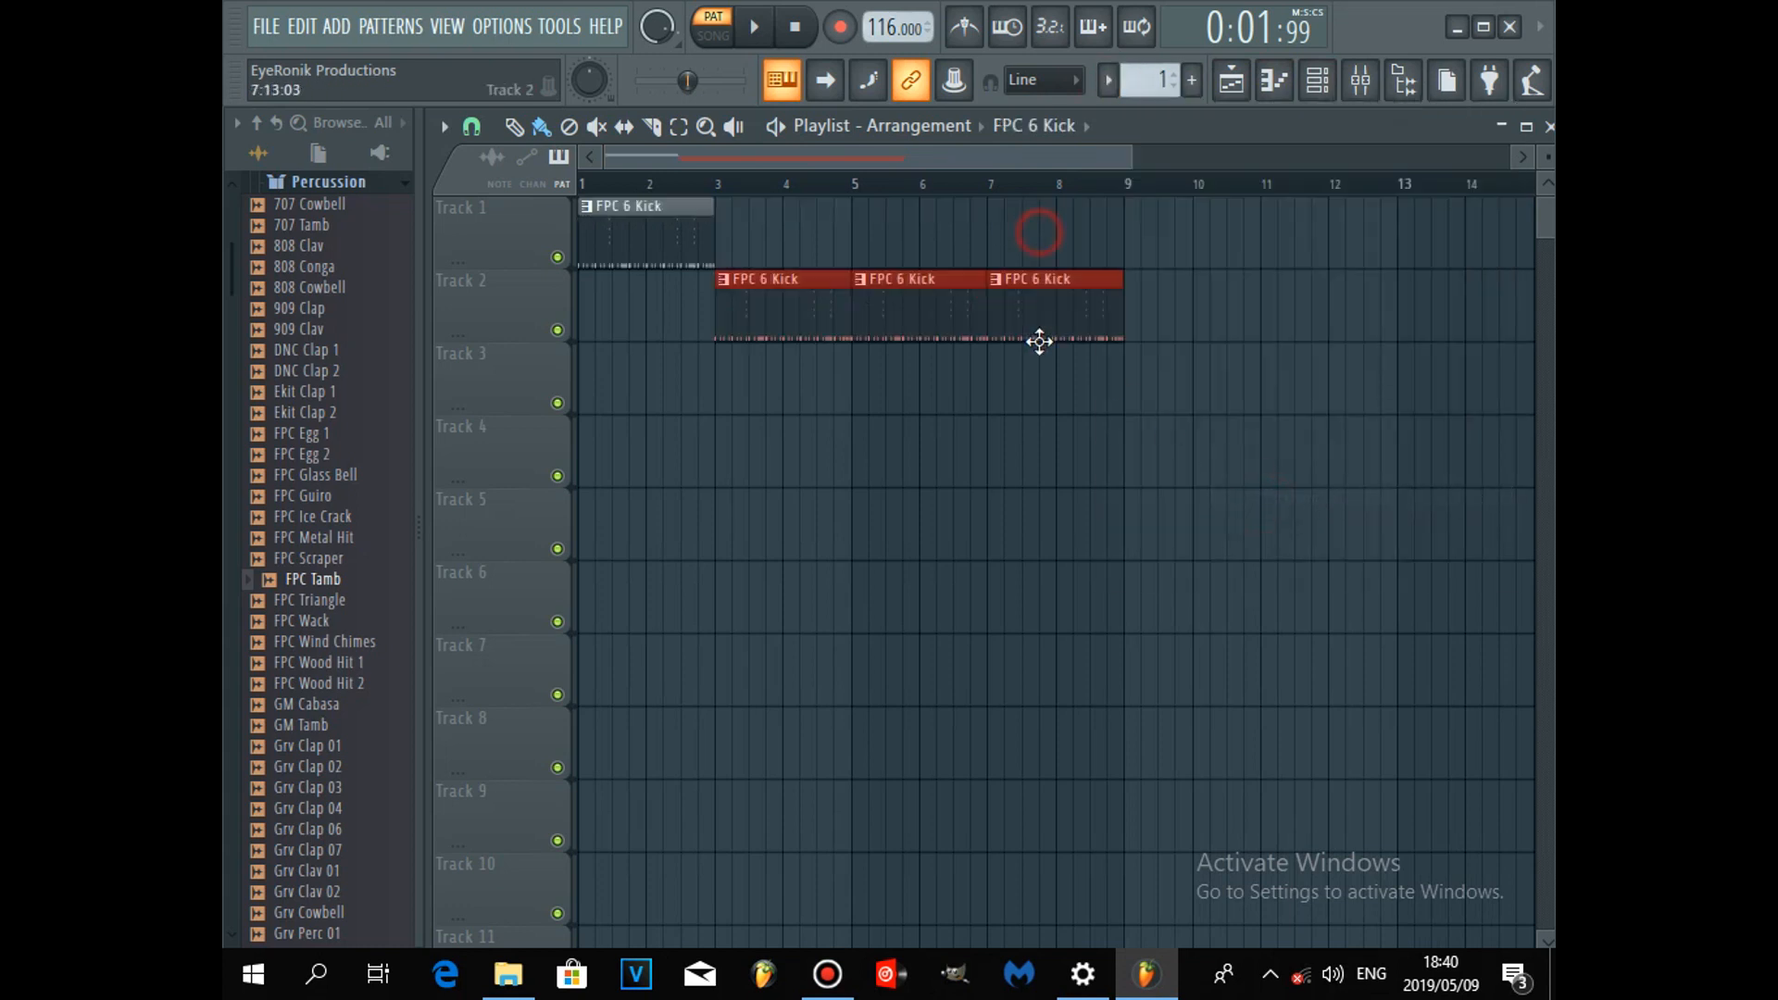
drag(1053, 239, 1056, 232)
right_click(1092, 254)
right_click(945, 268)
right_click(861, 264)
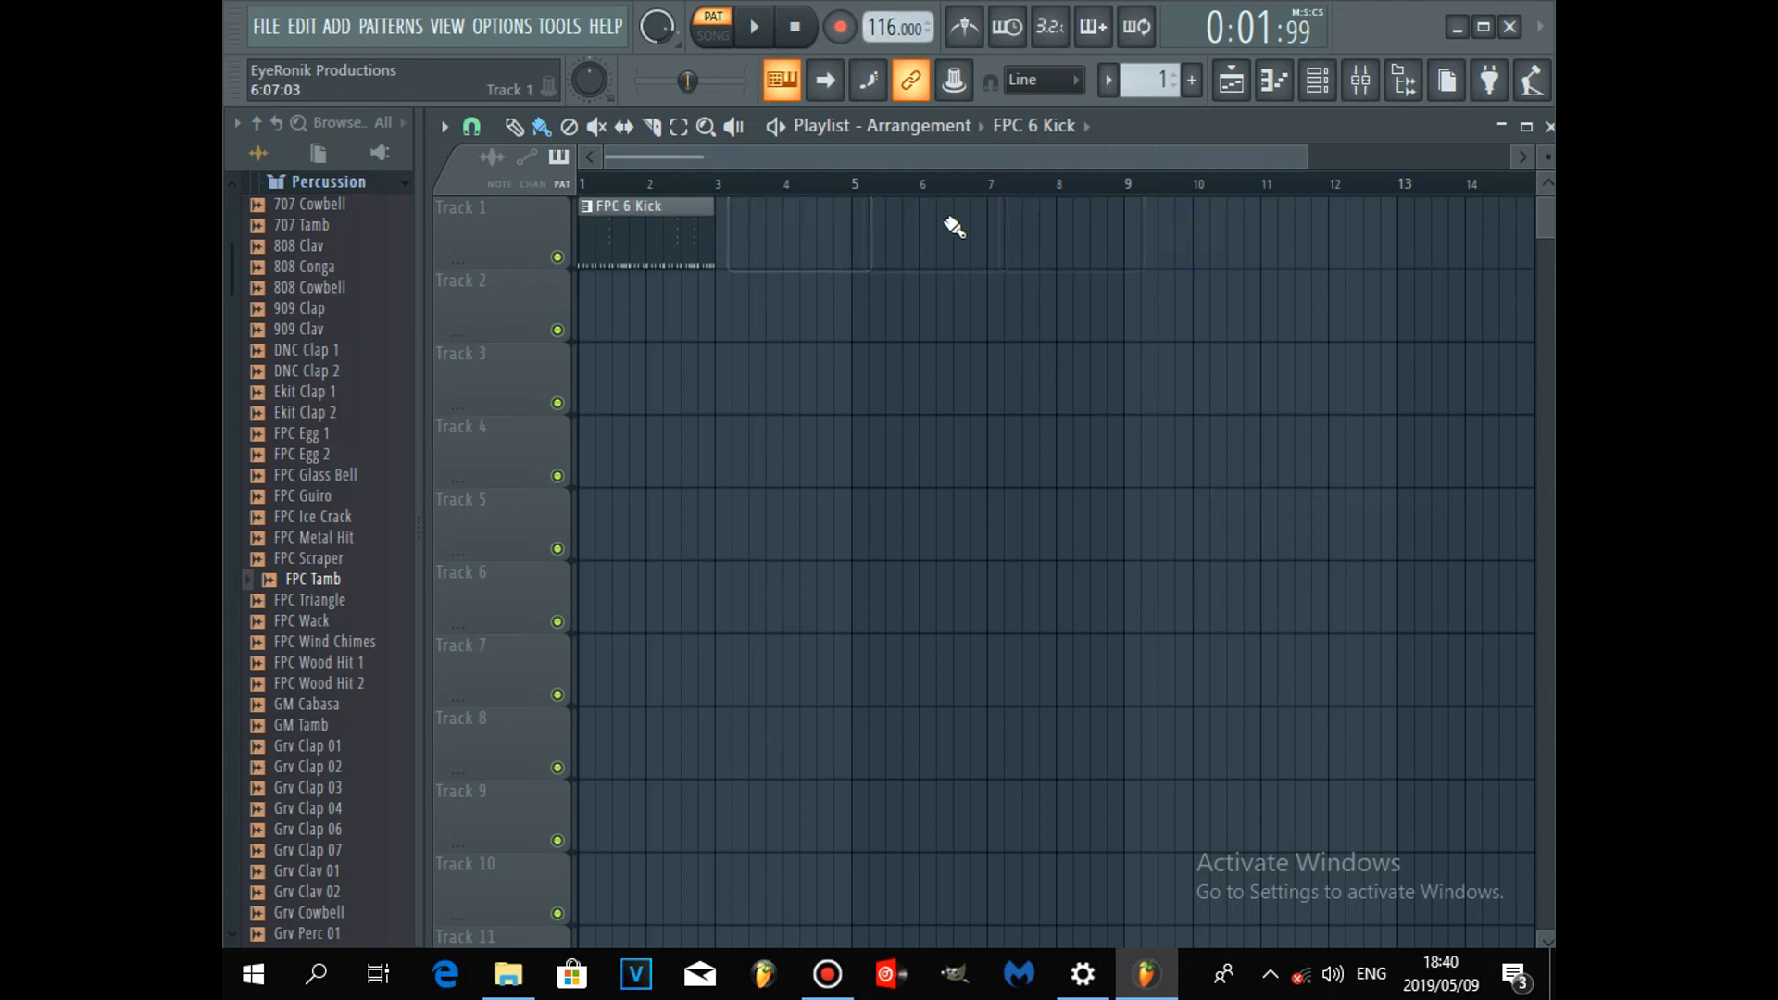
Separate the FPC 6 Kick, Ekit Clap 1, 808 CH and GMS clips onto Tracks 2, 3, 4 and 7, repeating each up to bar 9.
drag(683, 242, 687, 376)
drag(658, 268, 634, 412)
mouse_move(753, 256)
mouse_down()
mouse_move(698, 468)
mouse_move(644, 455)
mouse_move(1107, 481)
mouse_up()
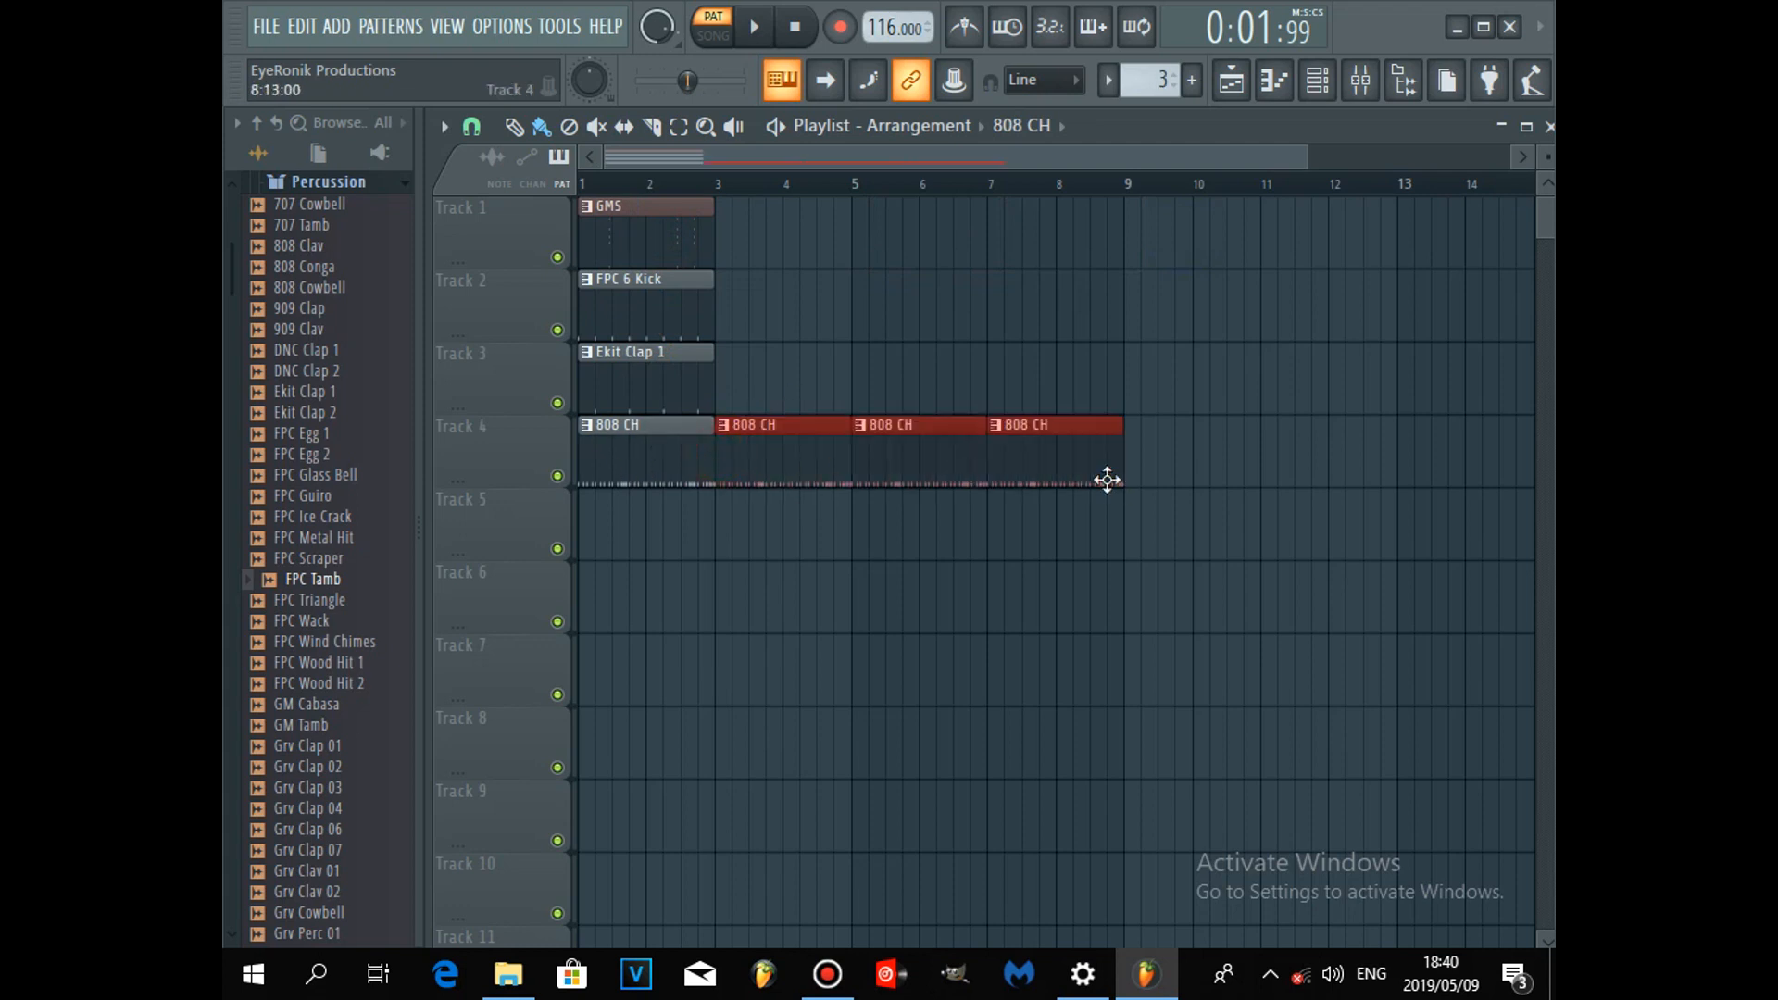
click(712, 371)
drag(737, 375, 1055, 394)
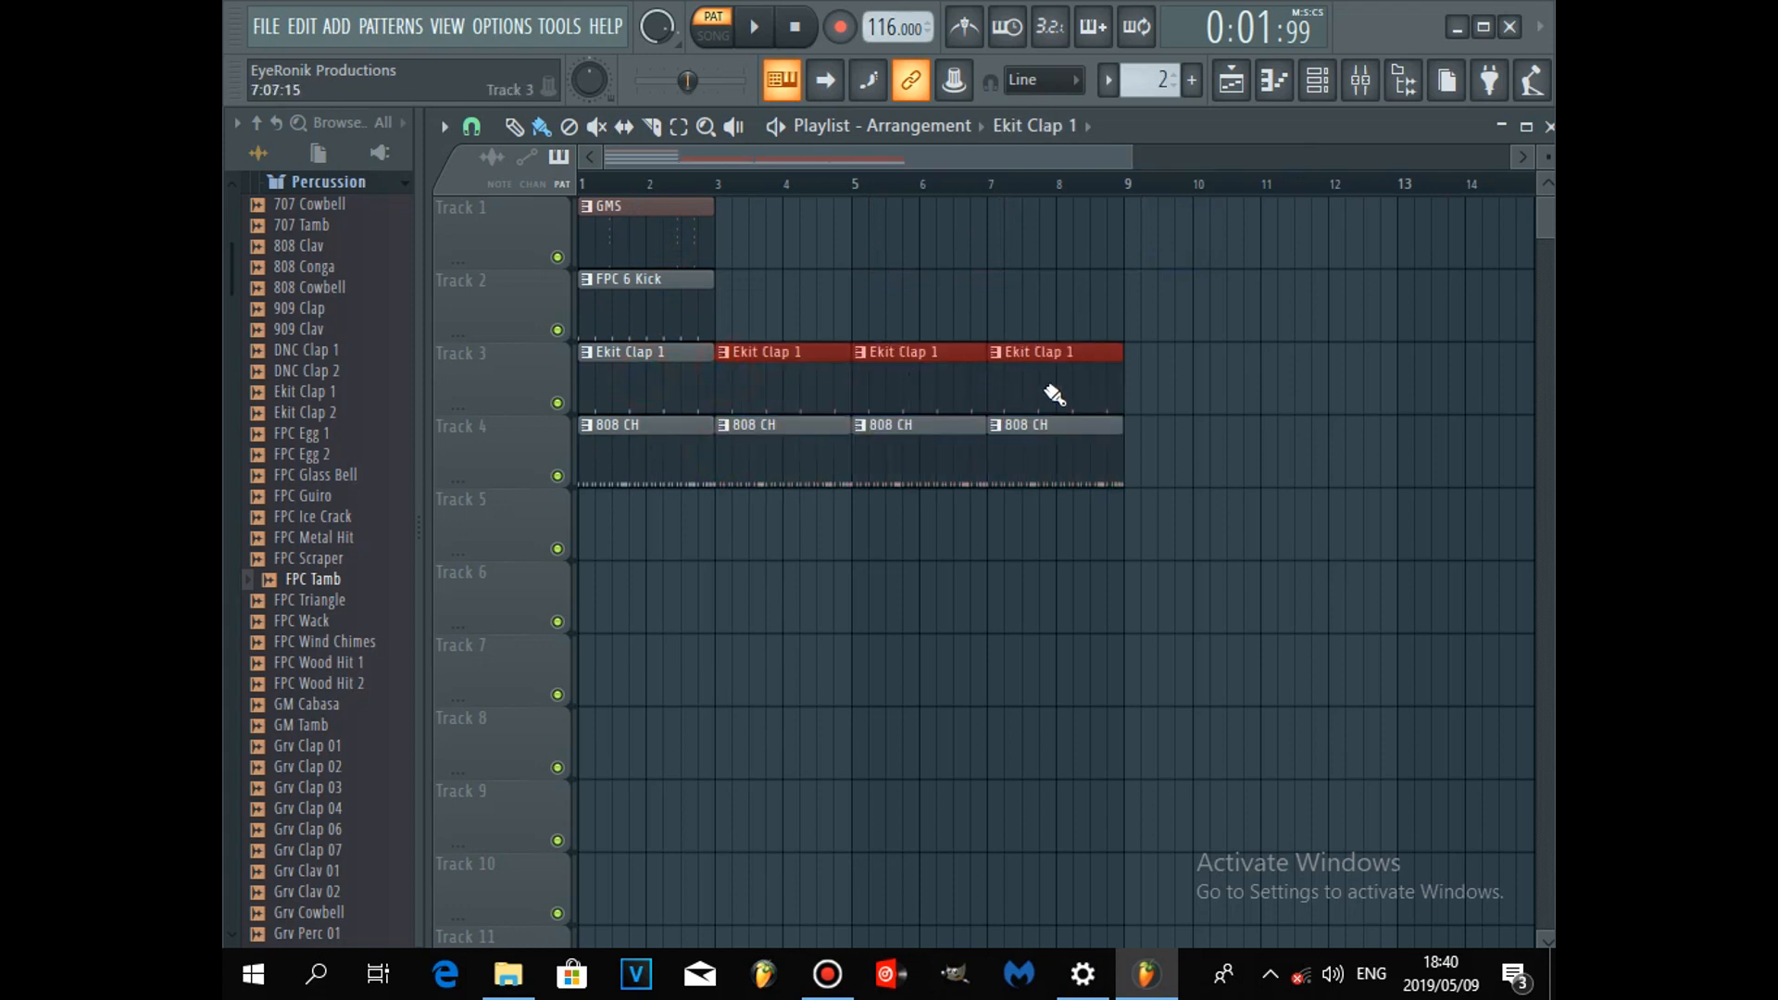
click(680, 310)
drag(735, 310, 1049, 303)
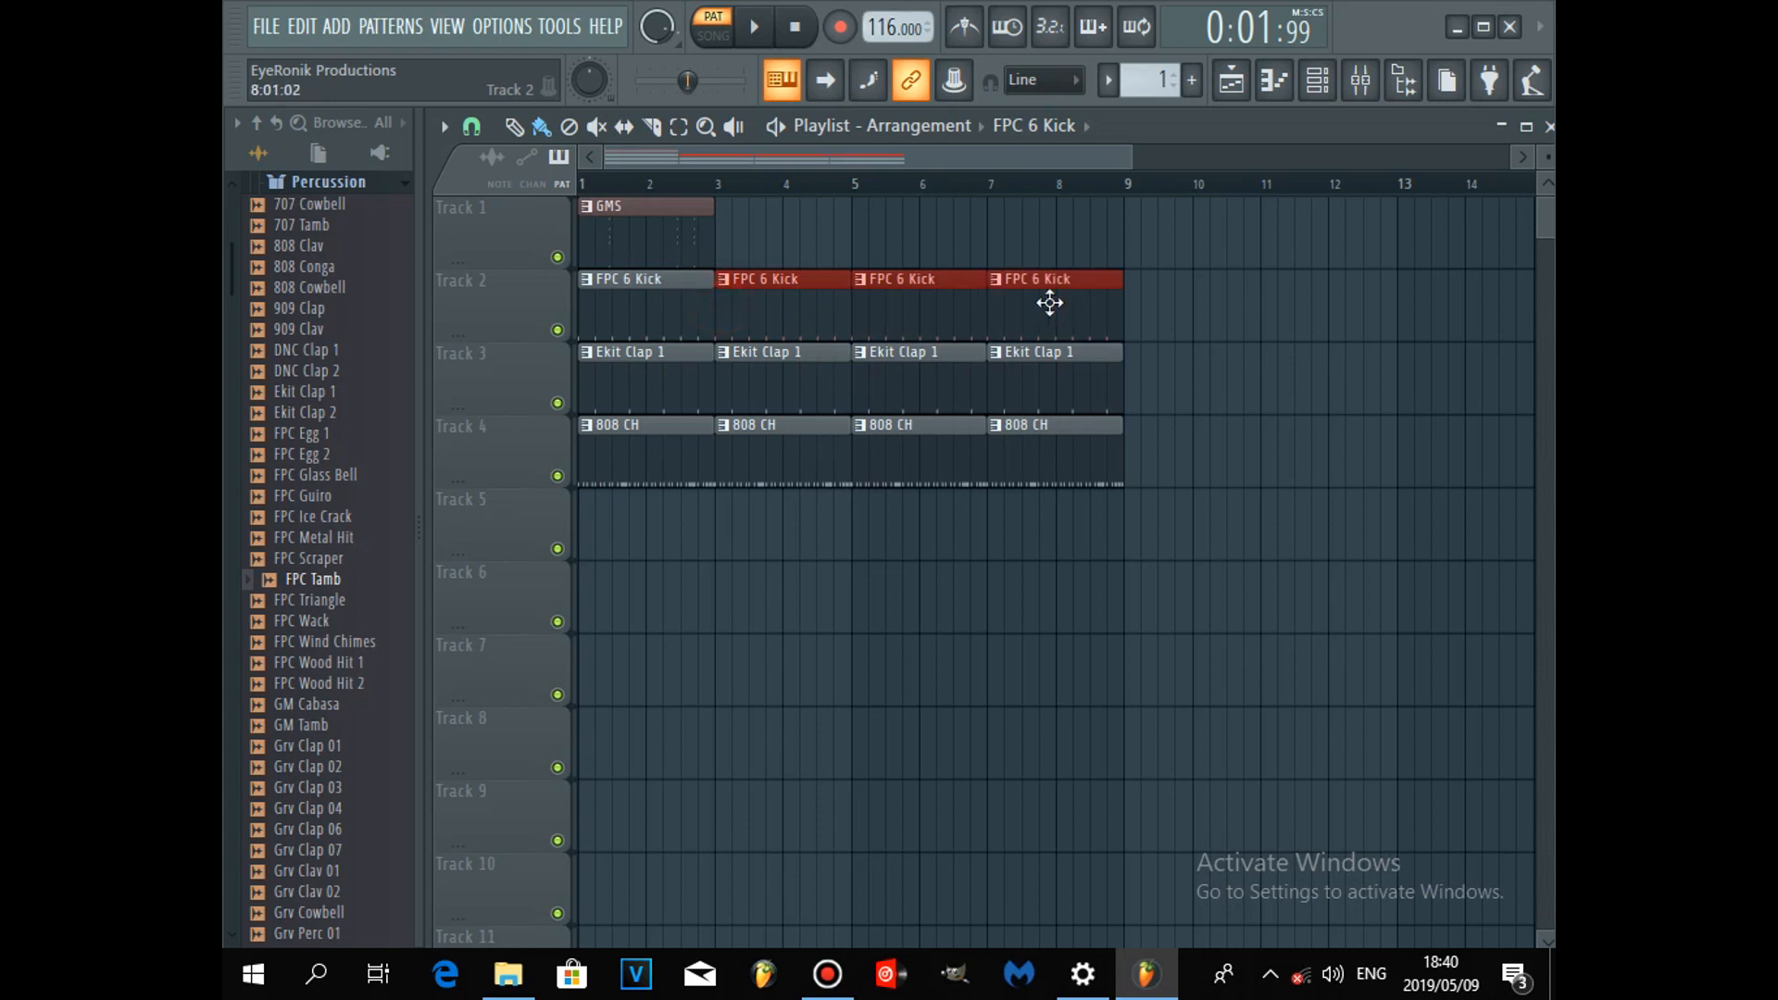
mouse_move(629, 218)
mouse_down()
mouse_move(585, 421)
mouse_move(598, 655)
mouse_move(786, 678)
mouse_move(1058, 675)
mouse_up()
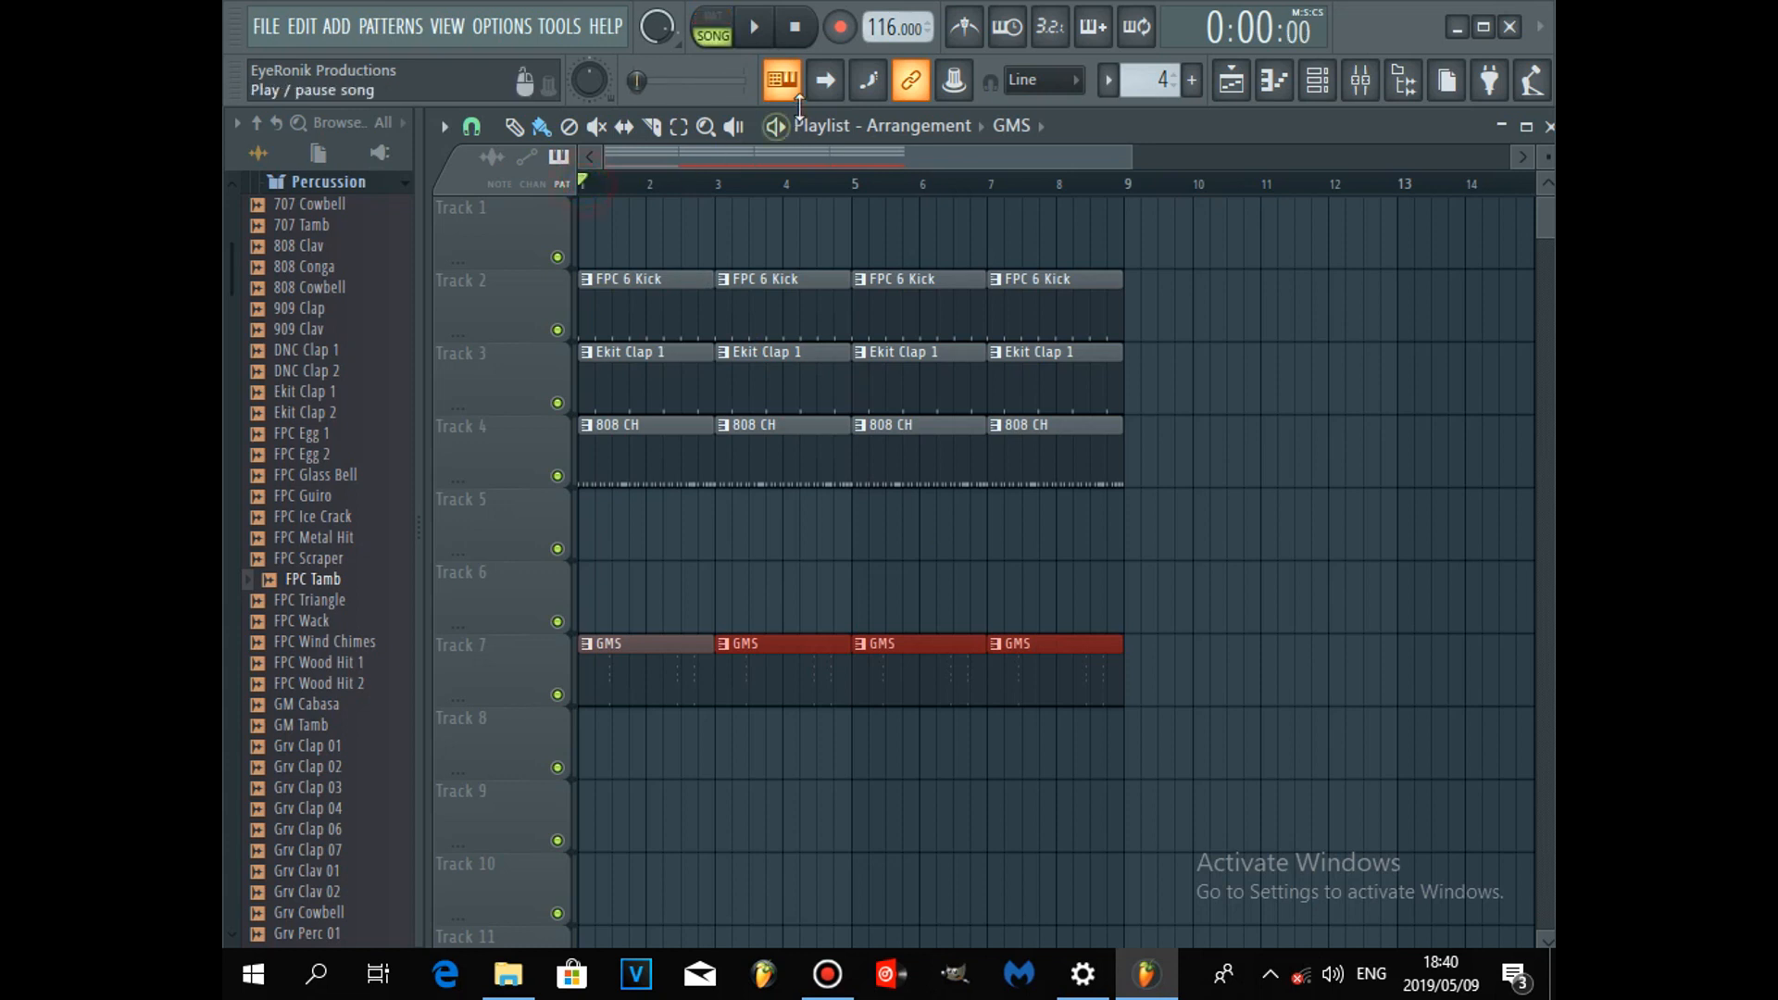
Play the arrangement from the start in song mode and look over its tracks.
click(774, 30)
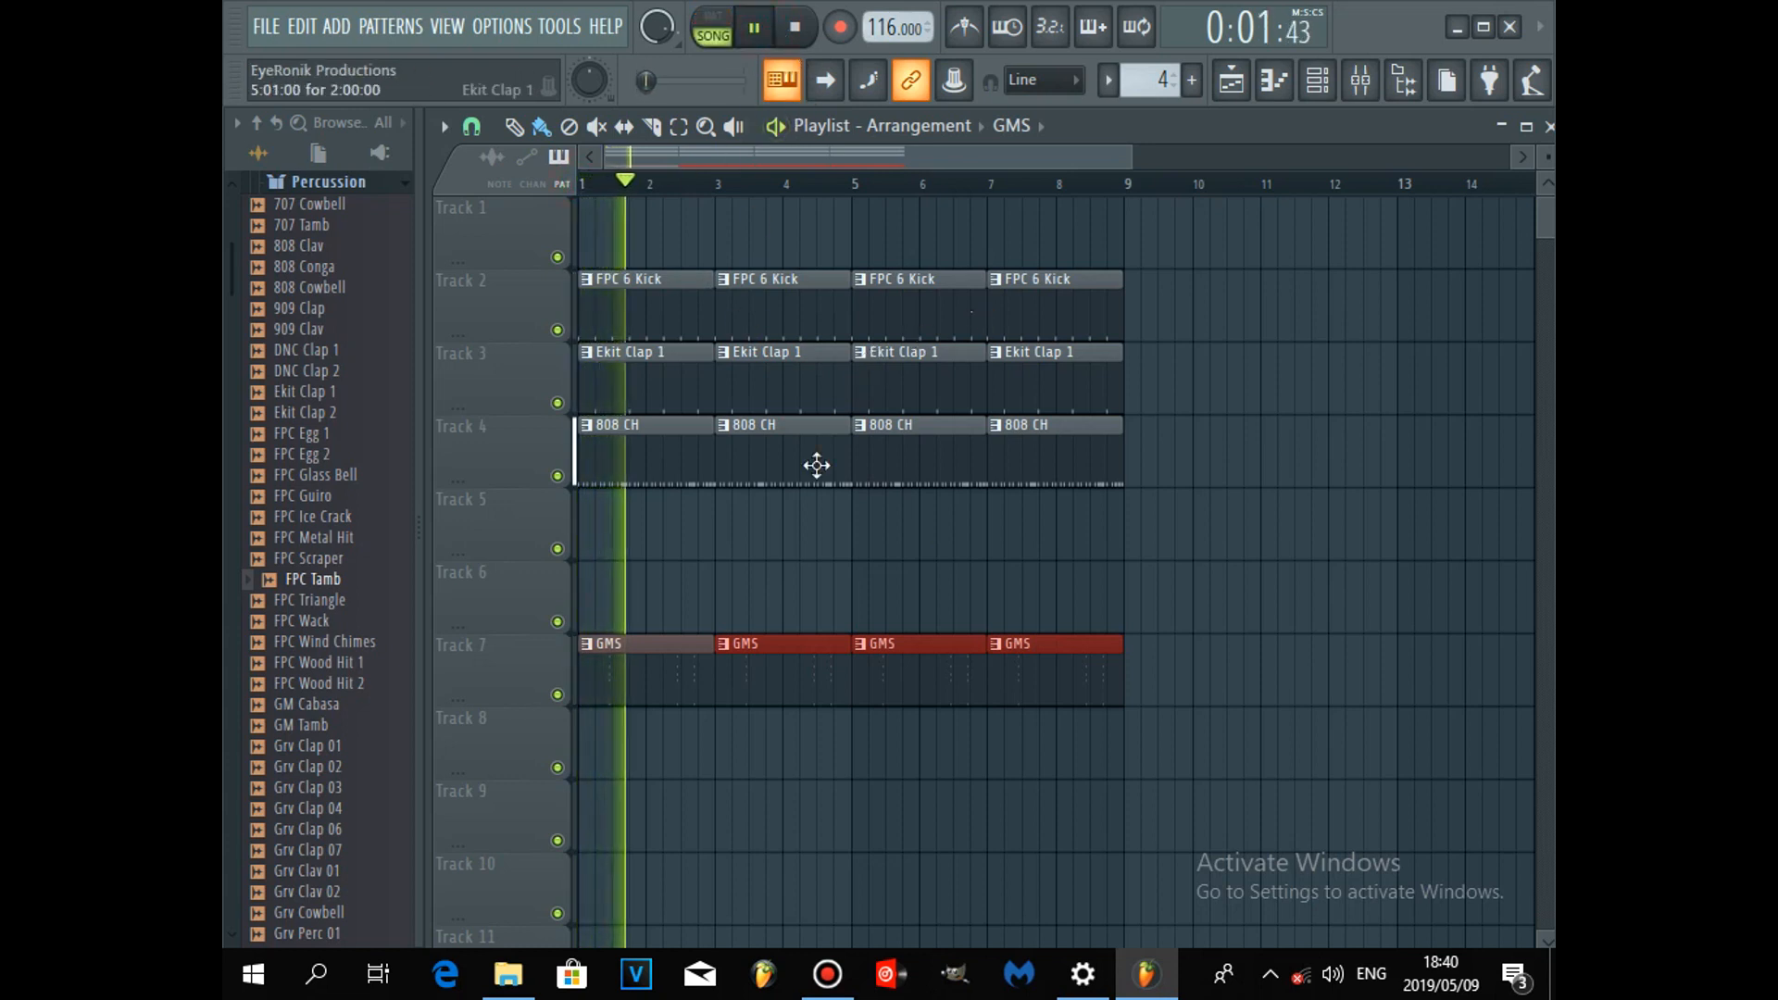
scroll(790, 552, down, 2)
scroll(790, 552, down, 1)
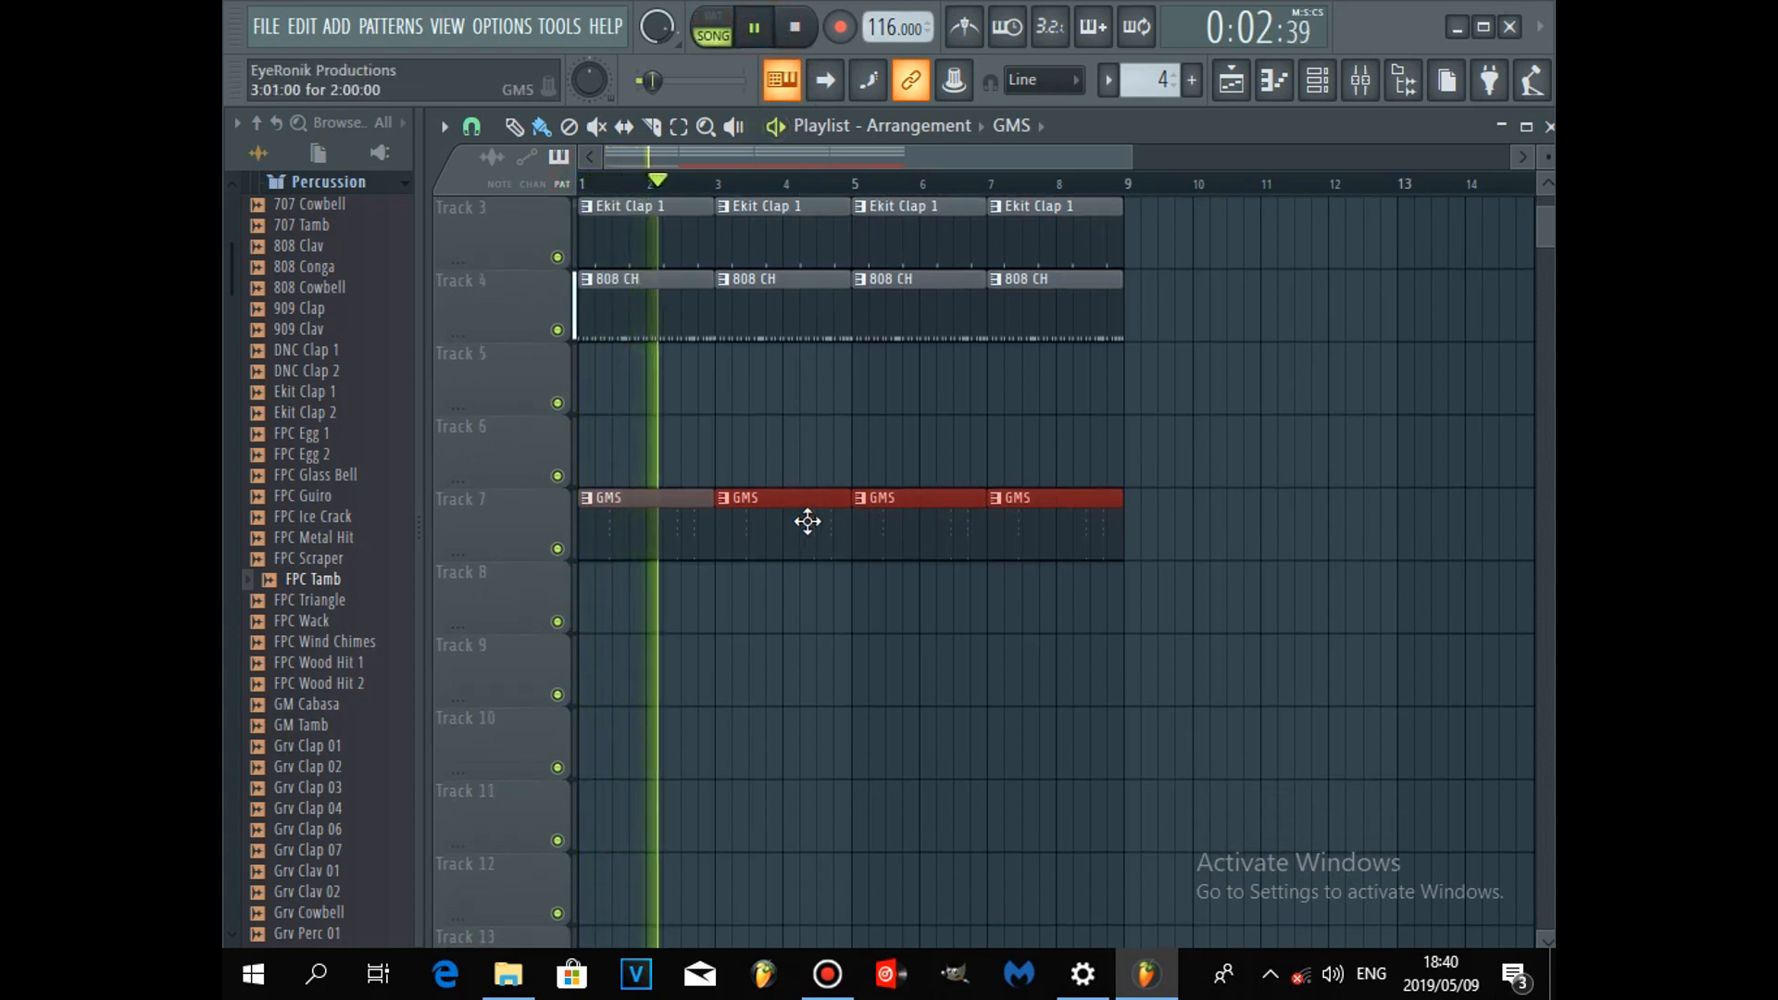
Open the GMS synth from the channel rack, resume song playback and position the synth window so its filter controls are accessible.
click(1317, 82)
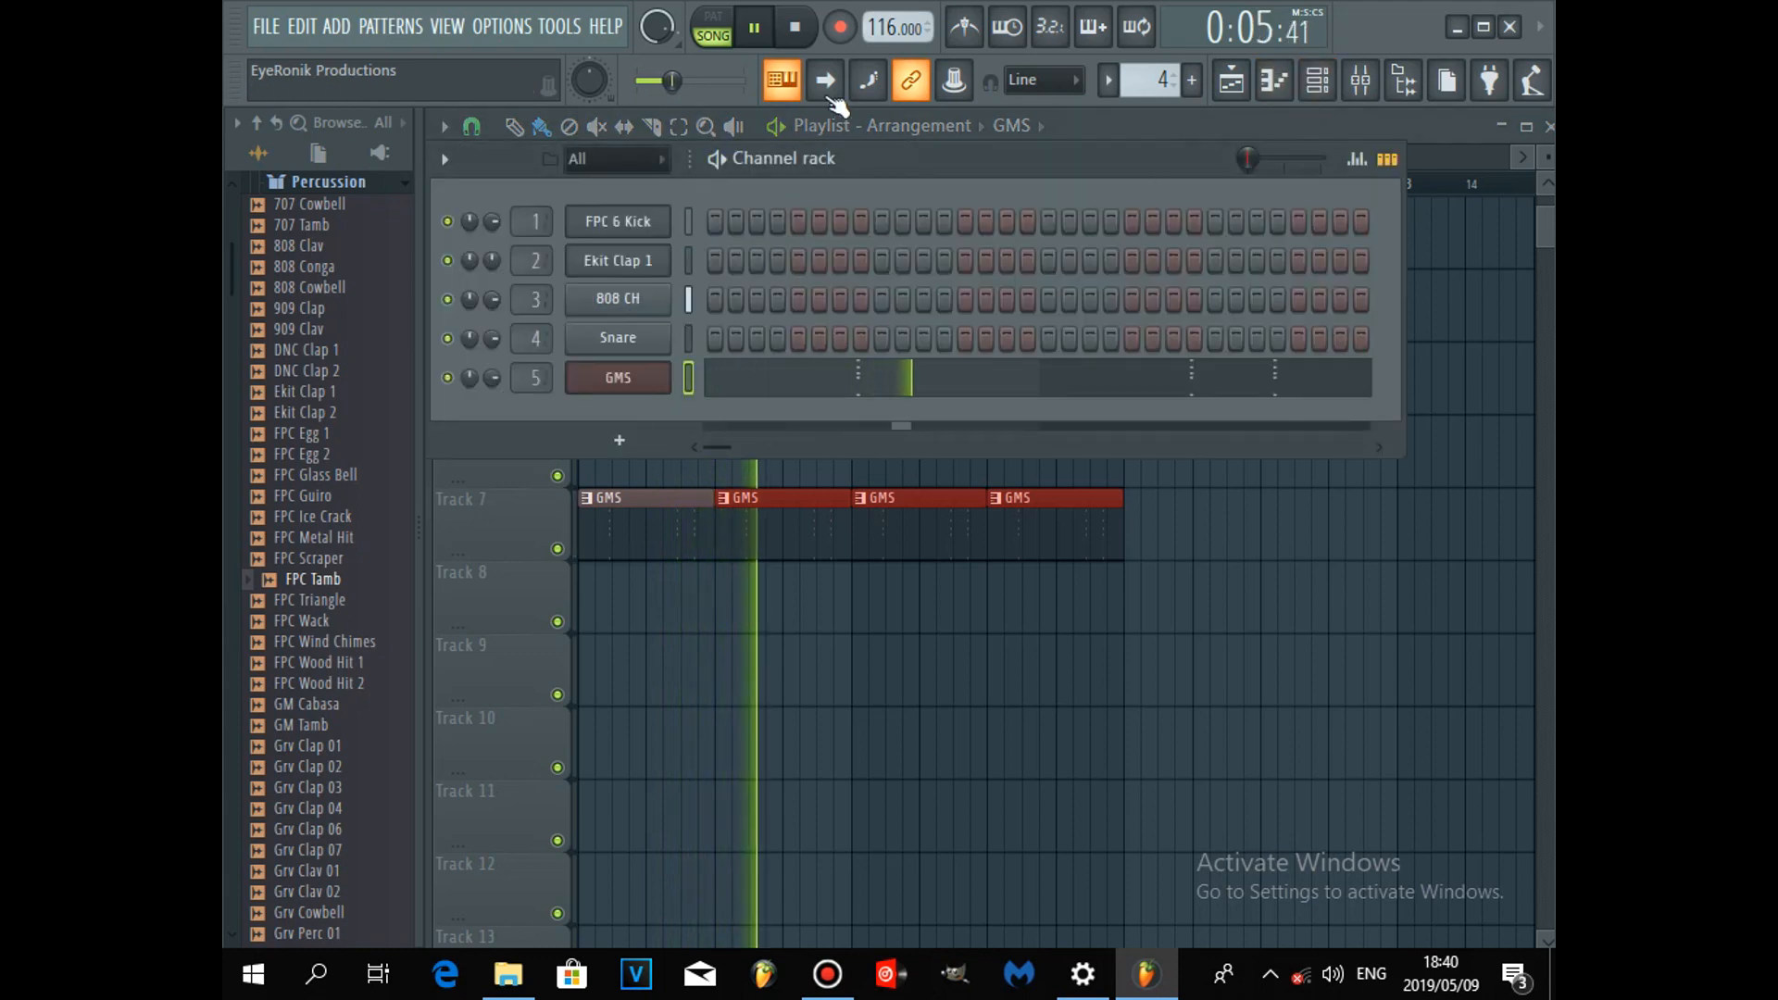
key(space)
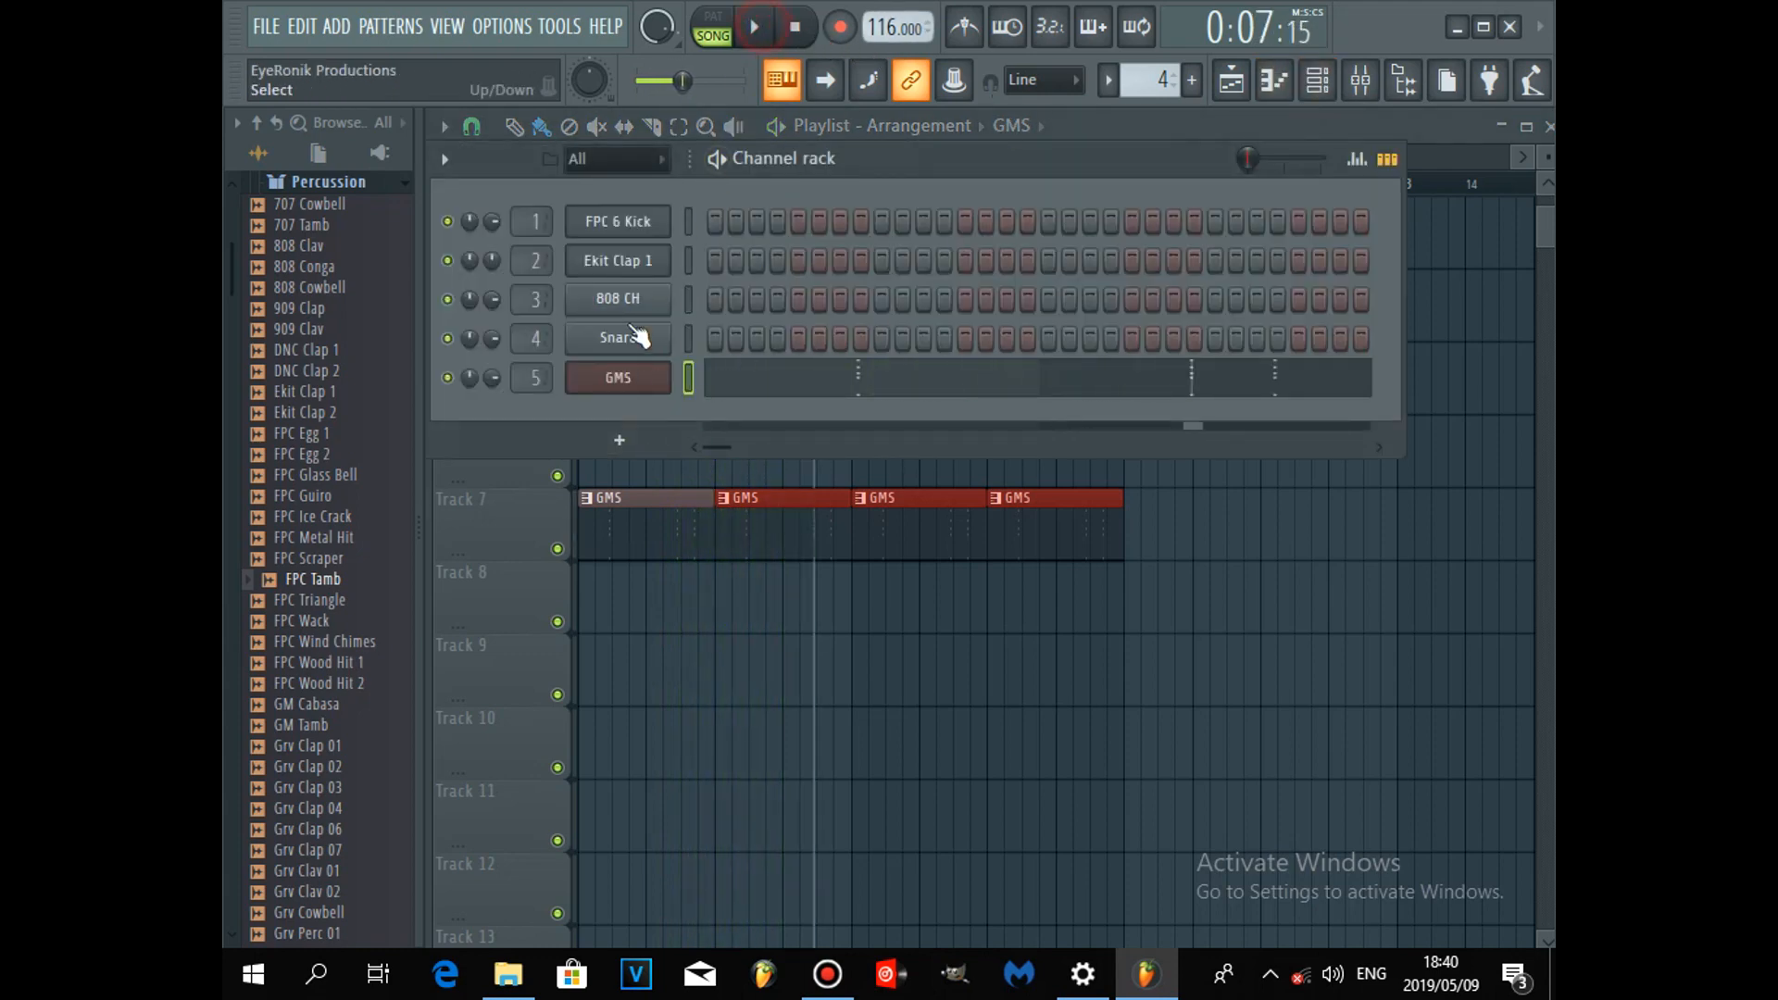
click(635, 380)
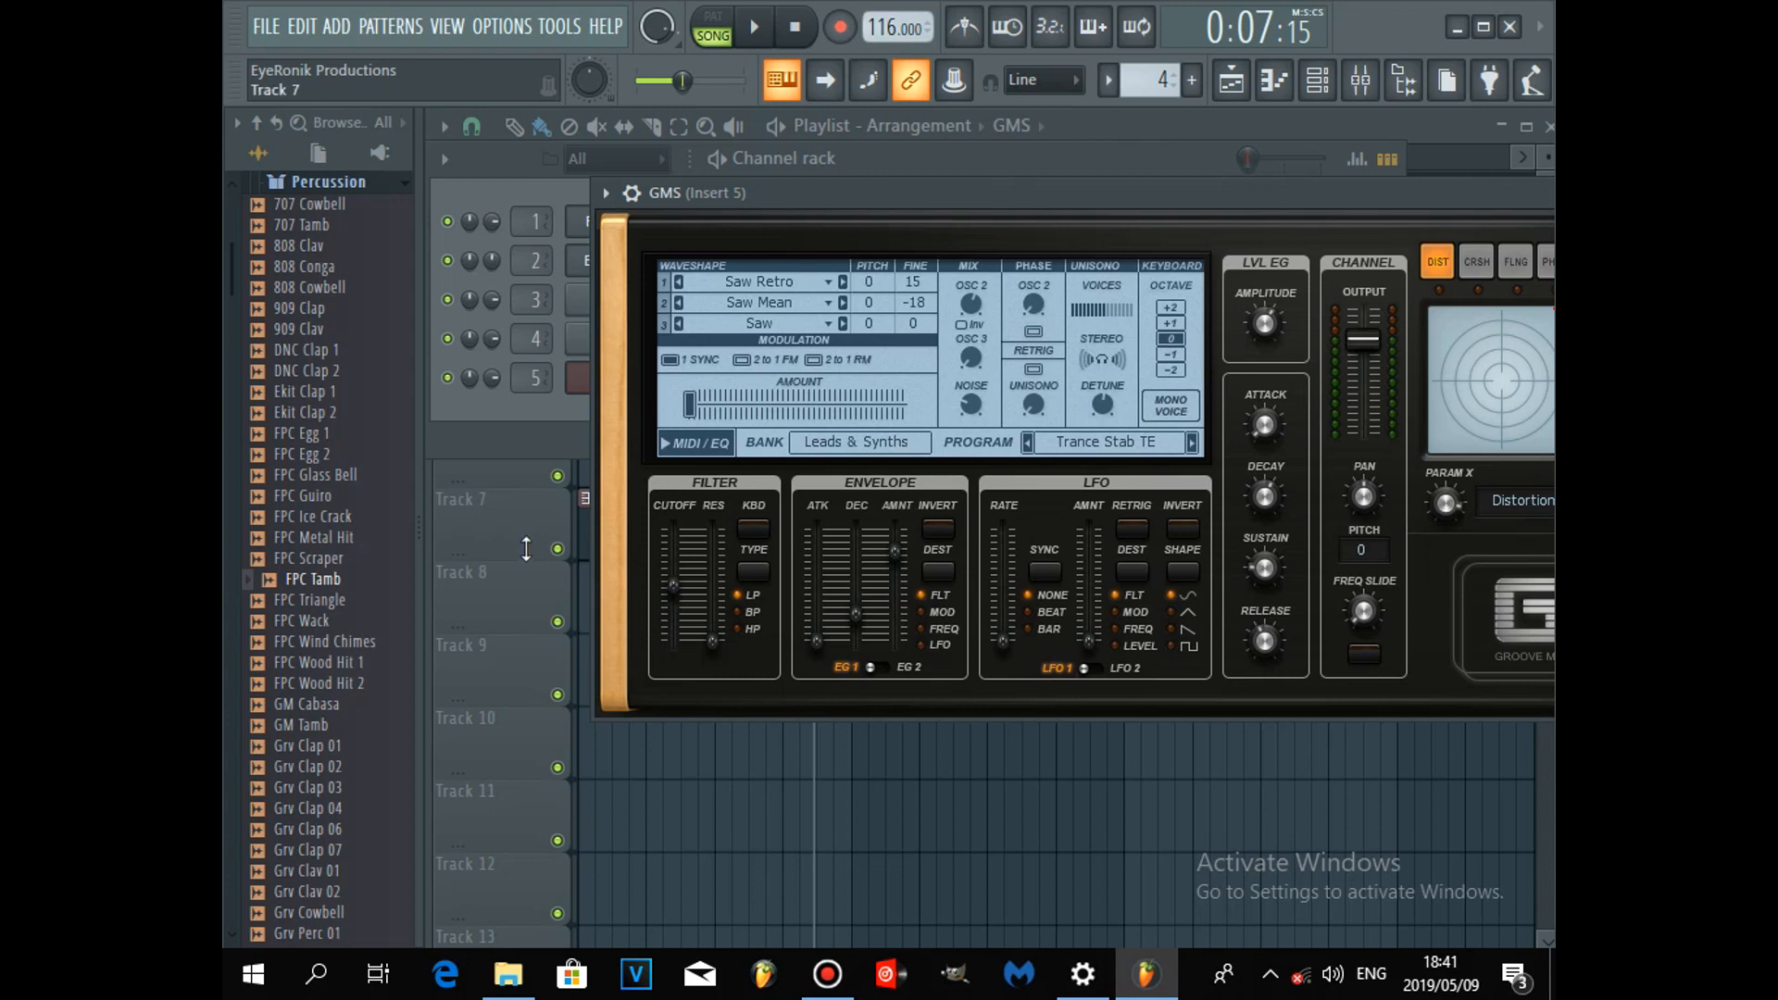
click(755, 29)
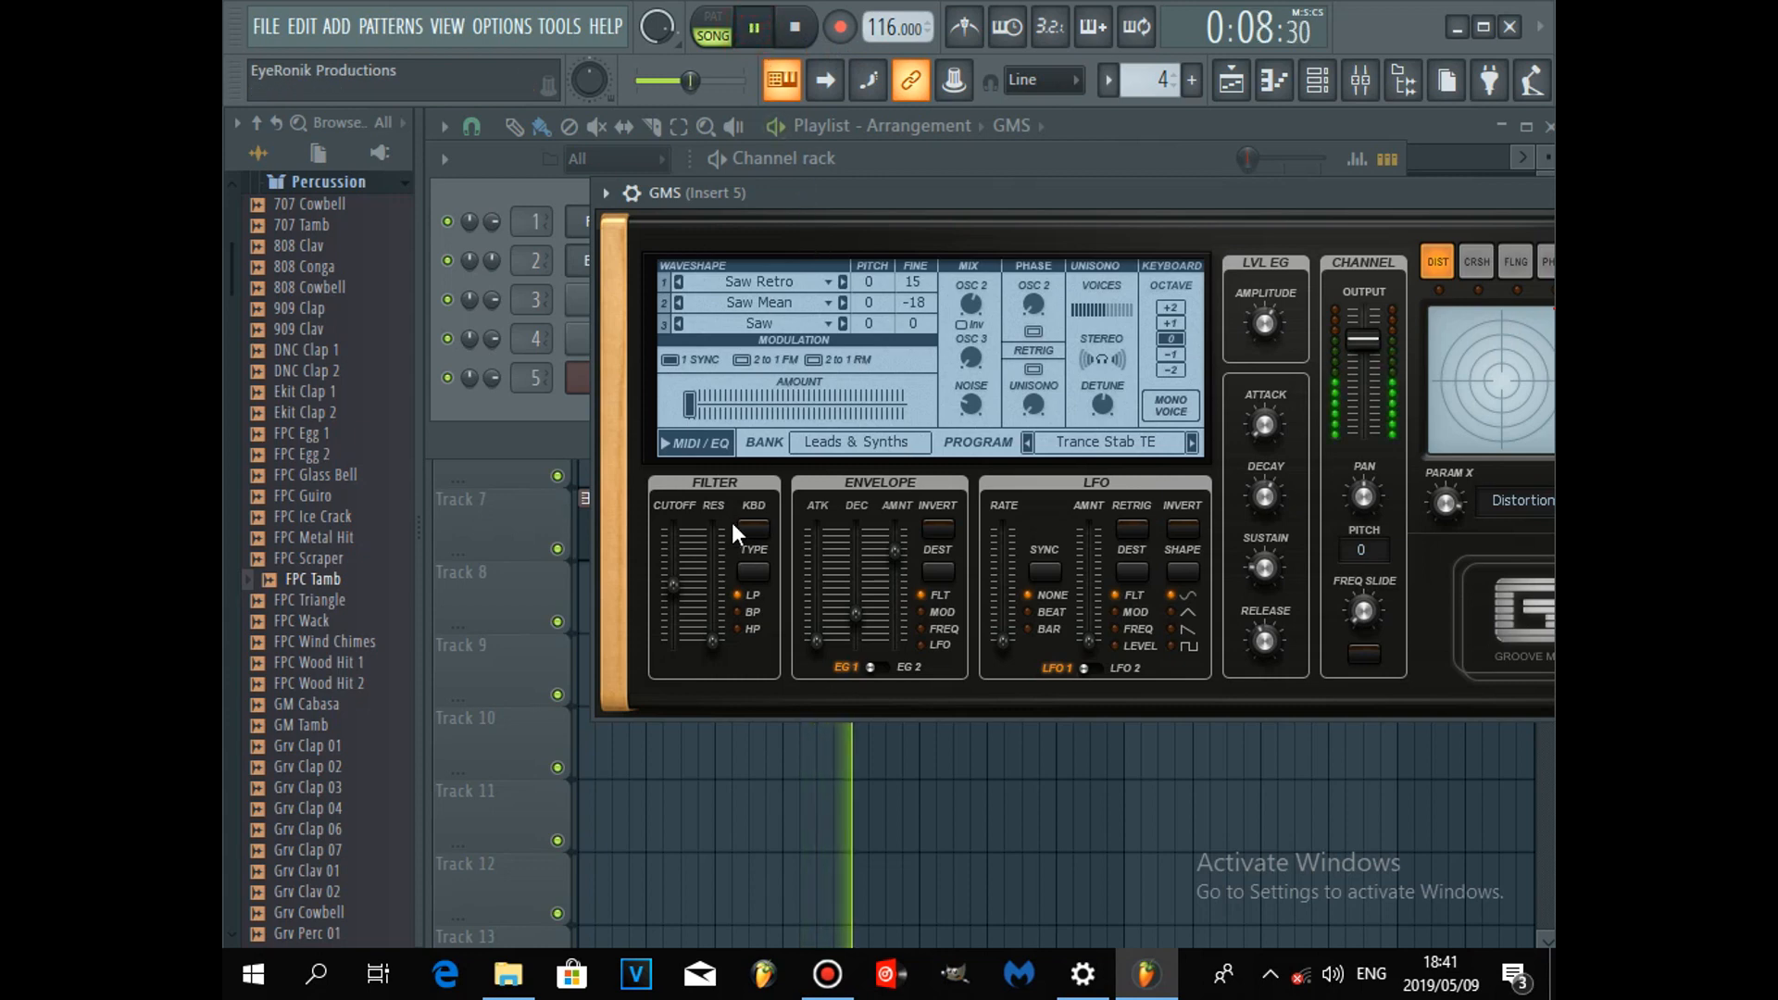
drag(1002, 191, 1003, 216)
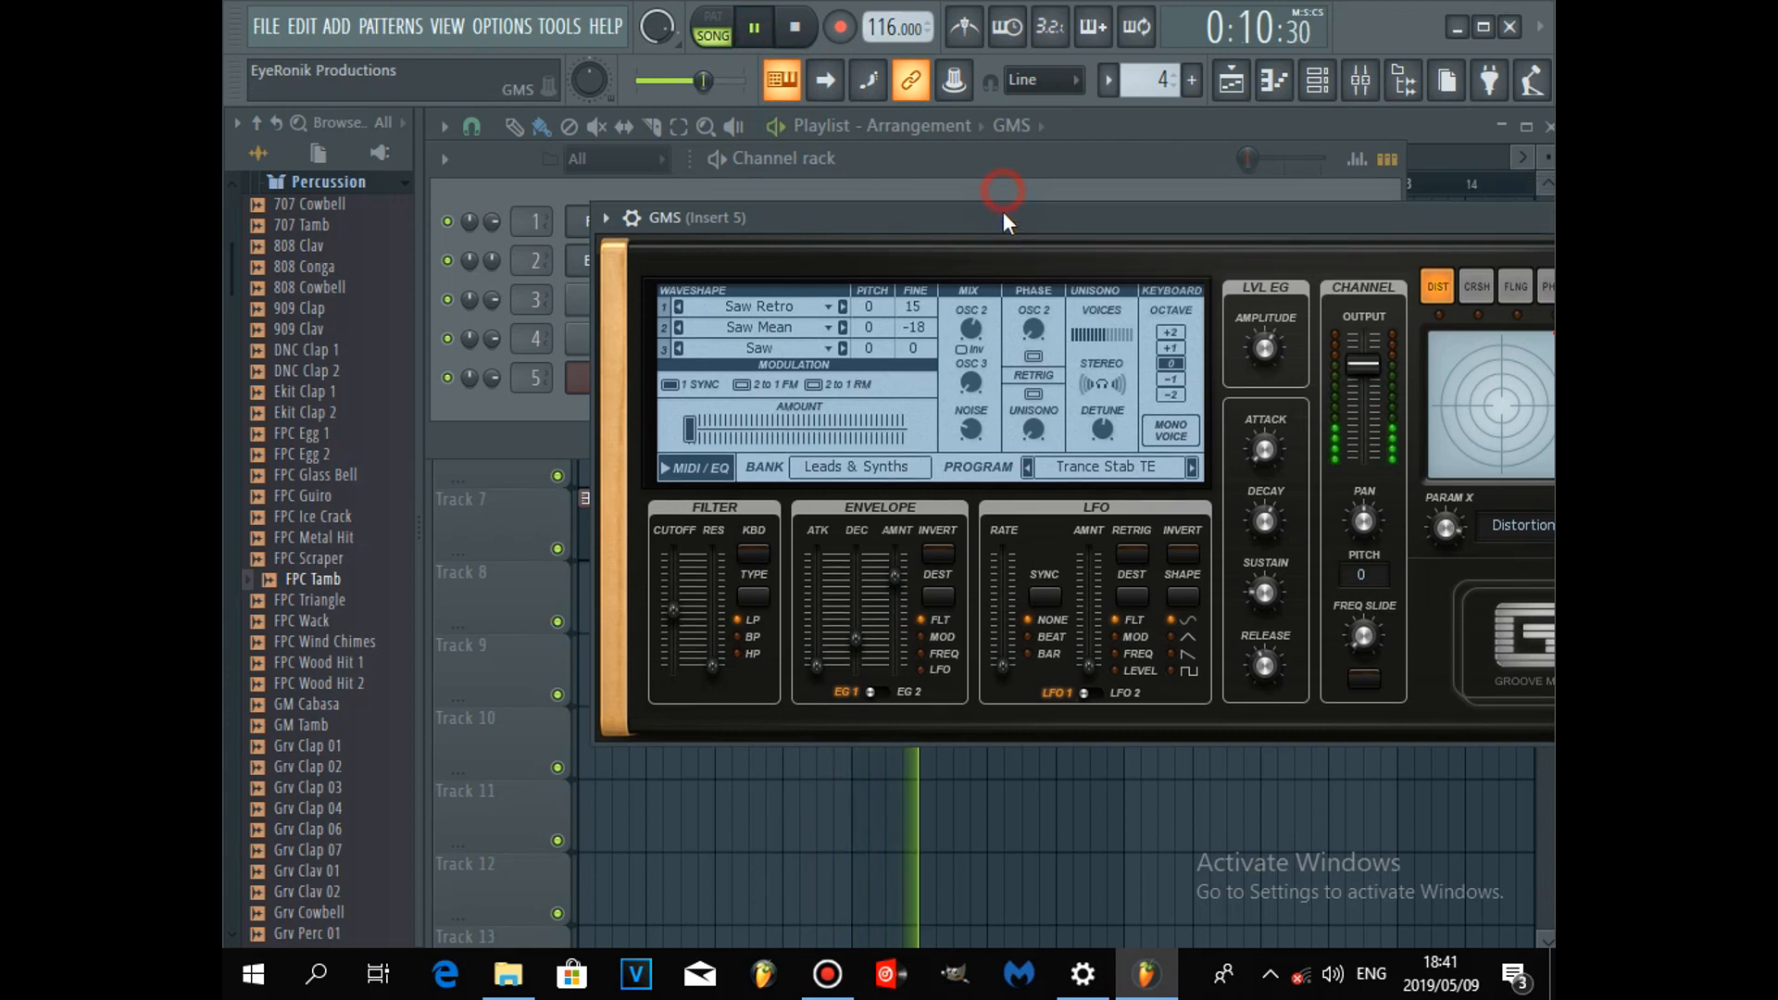
double_click(1003, 212)
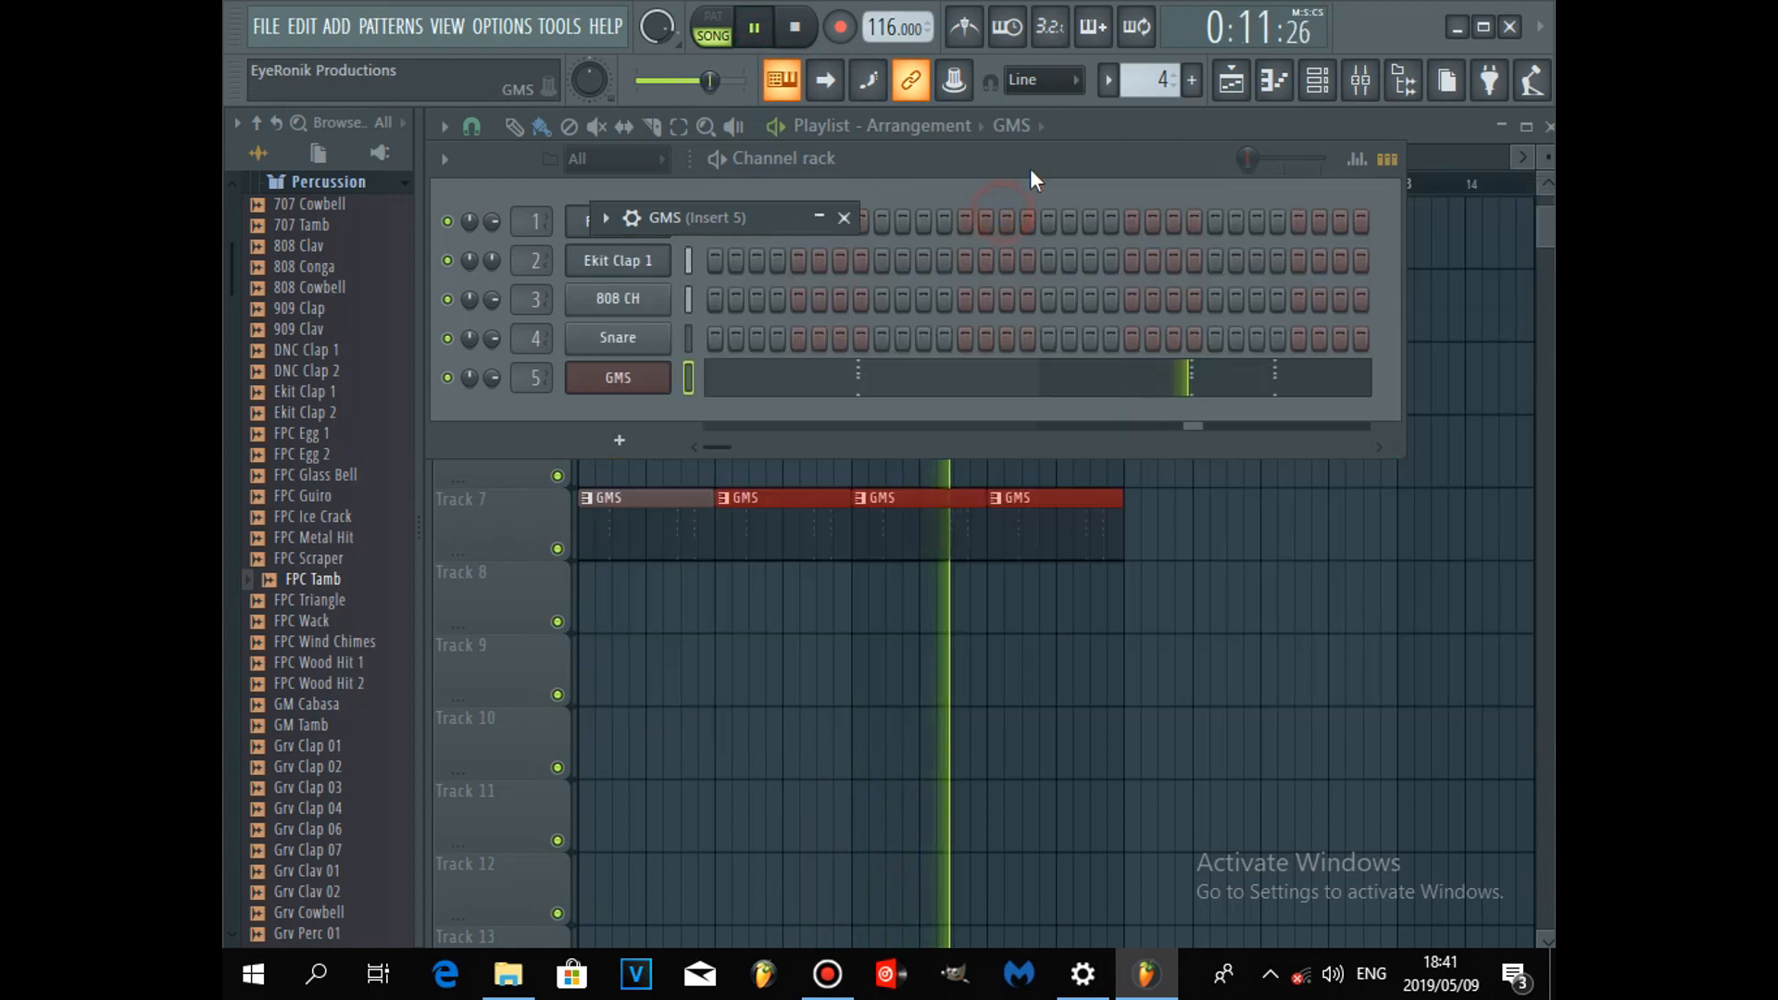
double_click(753, 218)
drag(824, 219, 875, 196)
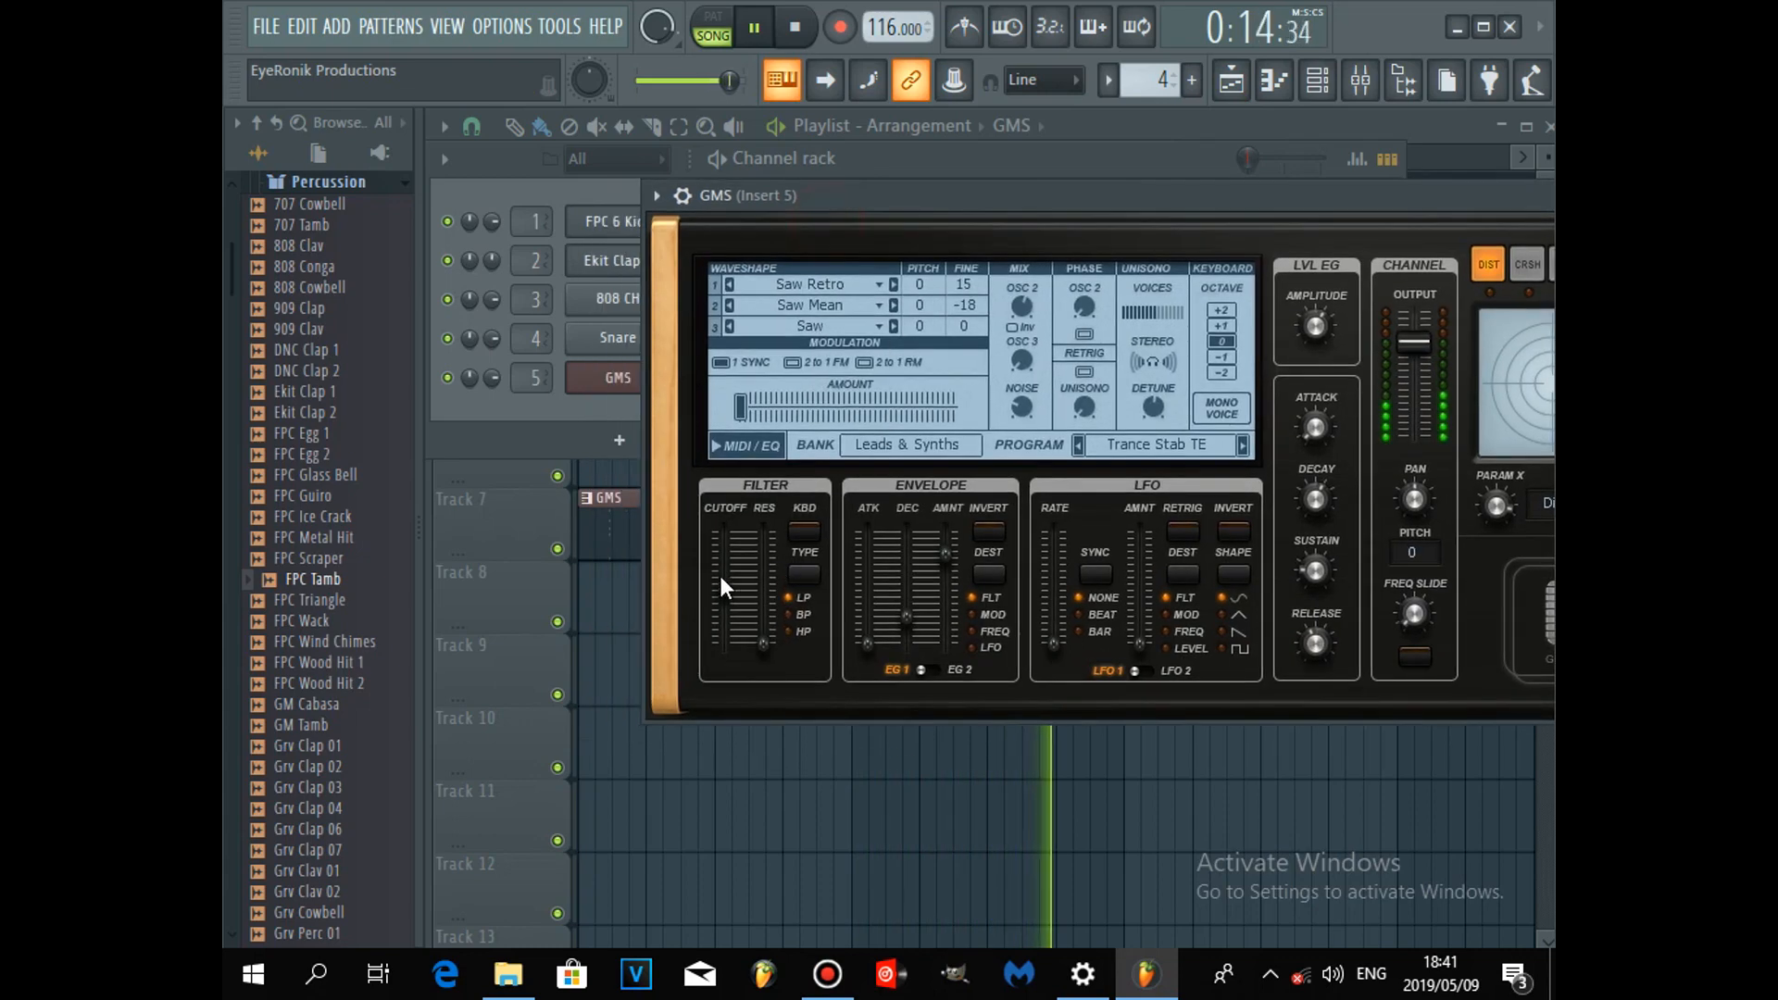
Sweep the GMS filter cutoff up and down during playback, leave it at 0.25 %, and pause the song.
drag(725, 585, 725, 535)
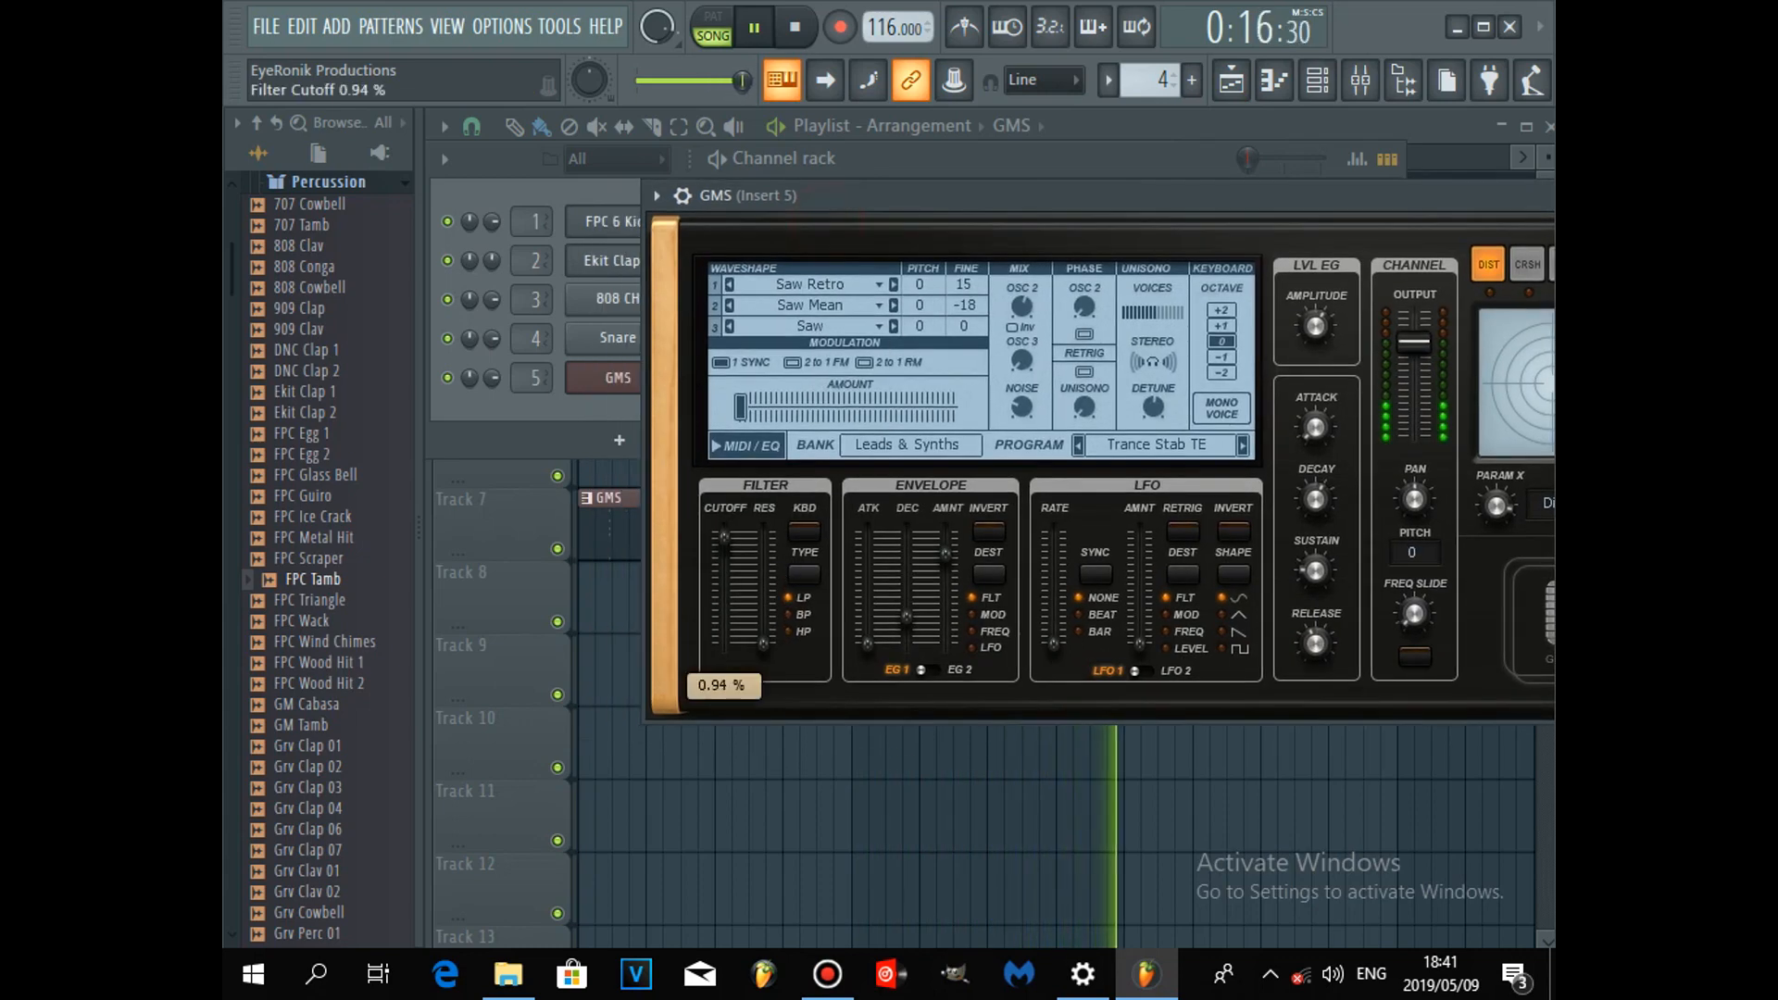
drag(725, 535, 725, 613)
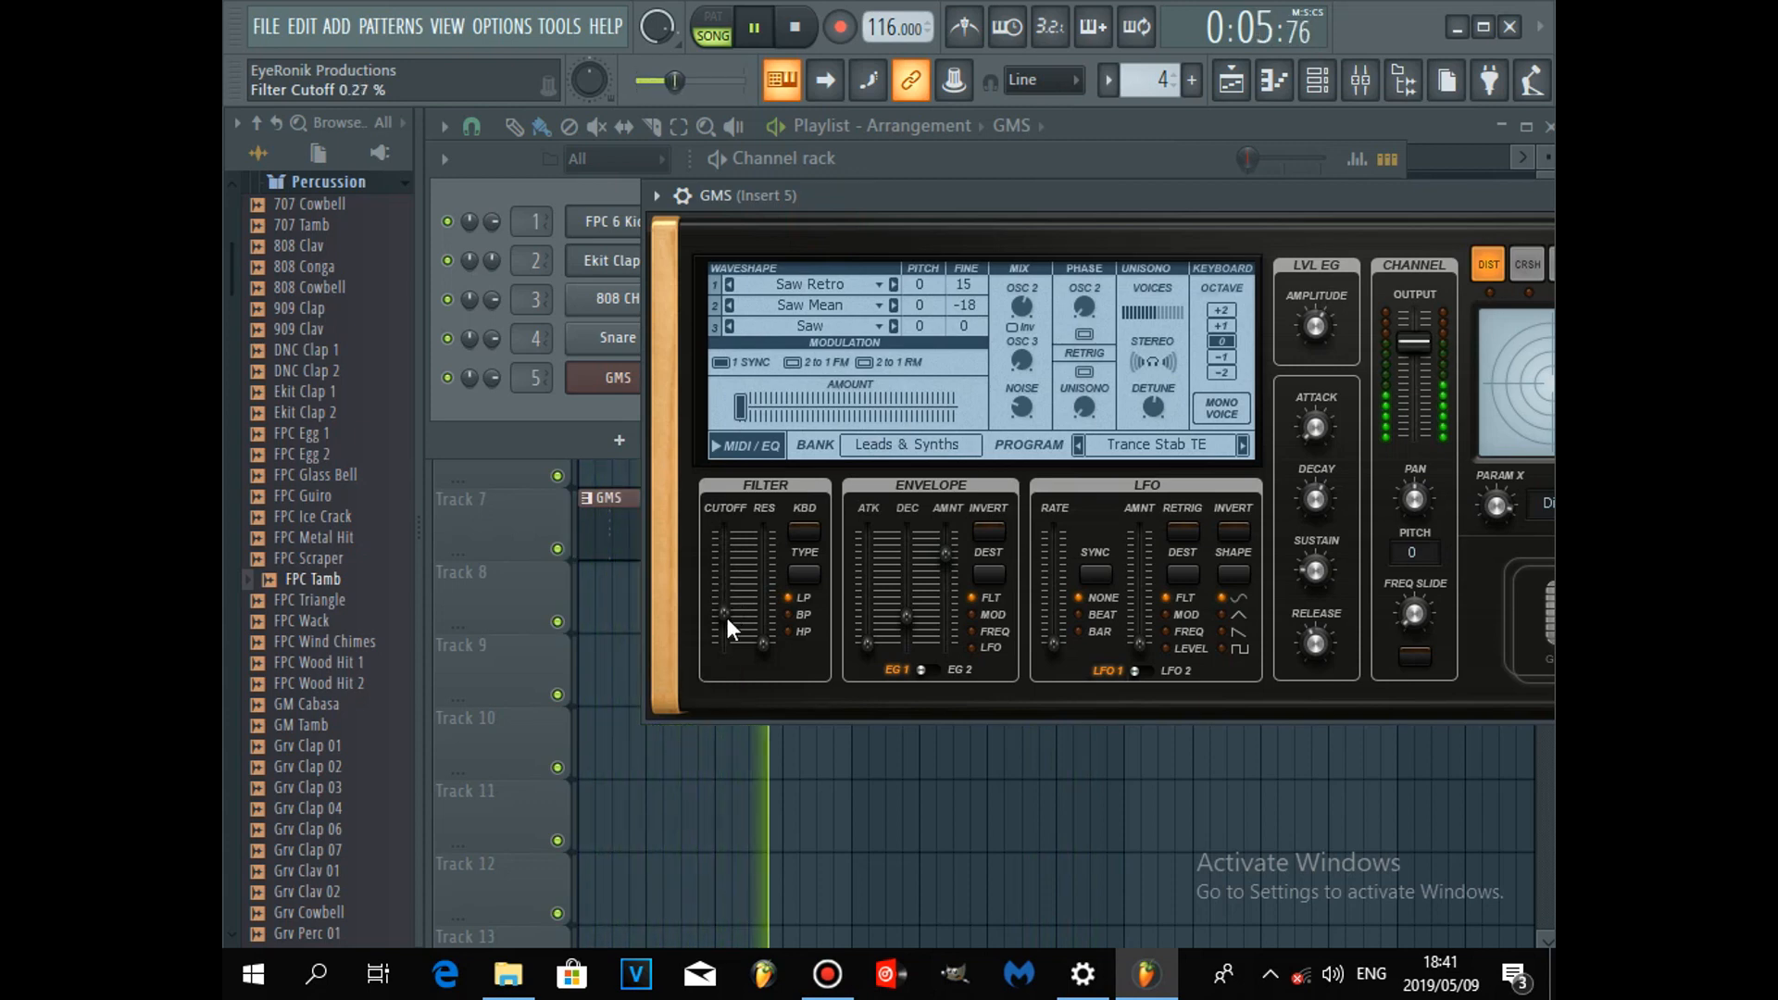
drag(725, 613, 725, 542)
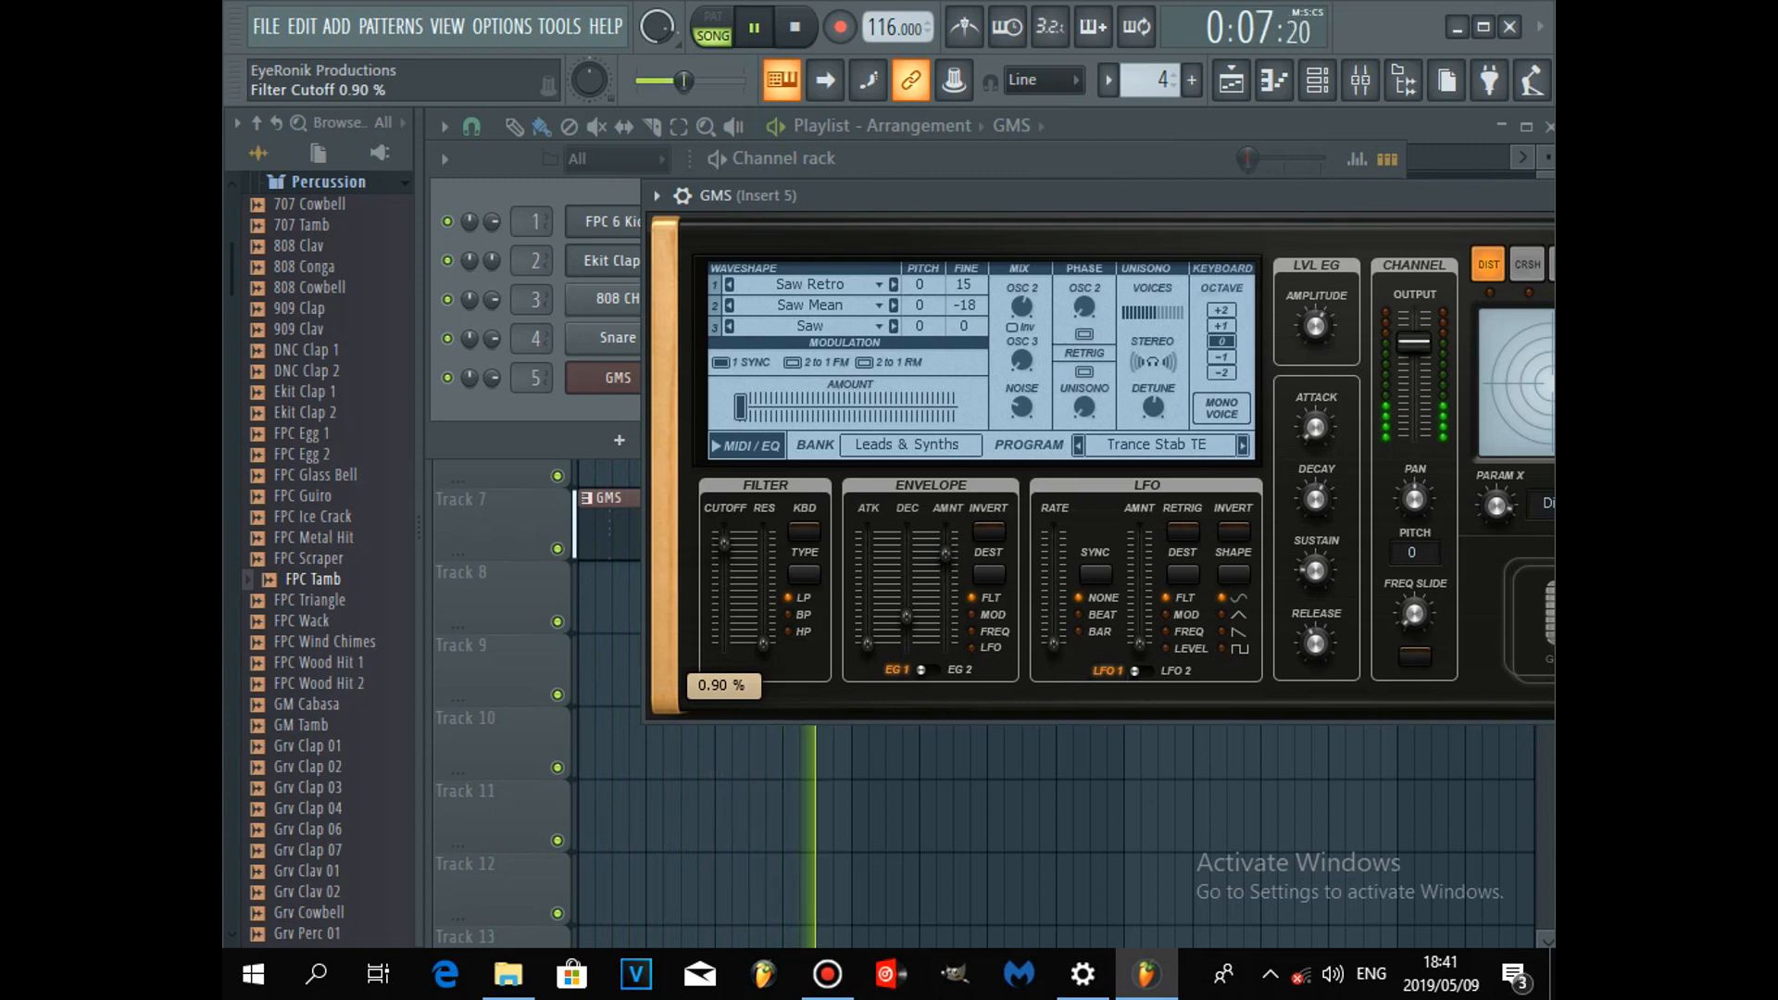
drag(725, 543, 725, 602)
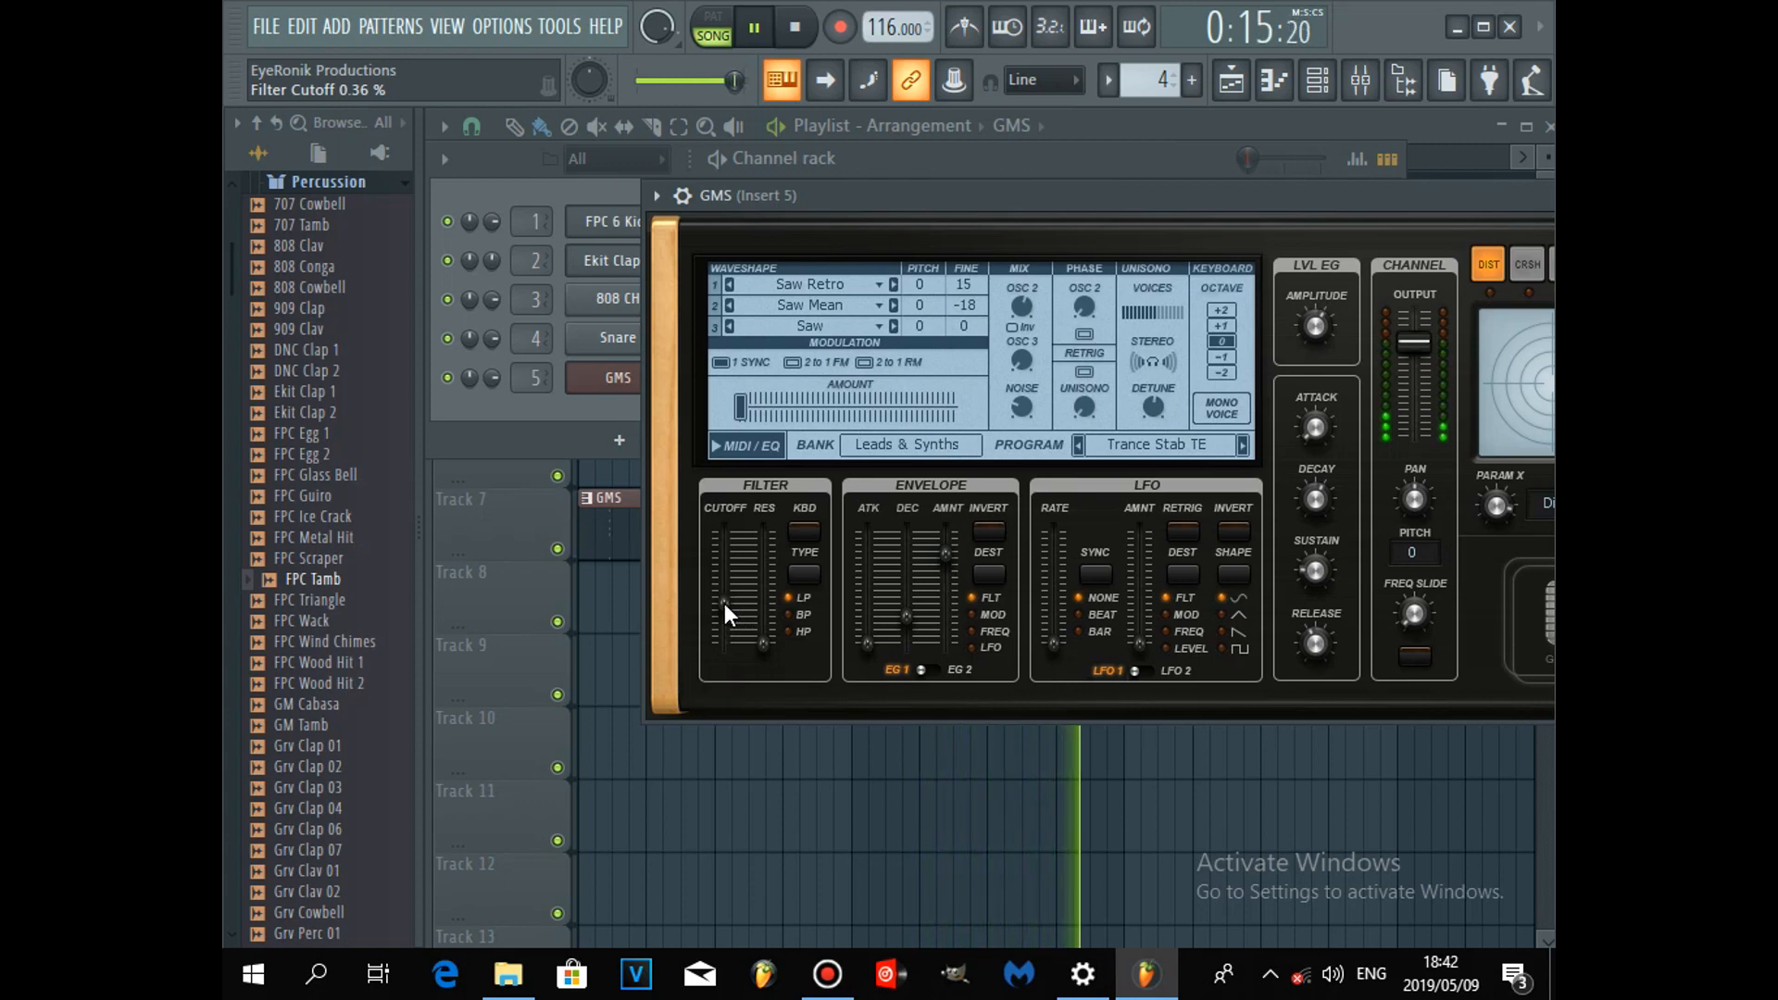
drag(724, 603, 724, 533)
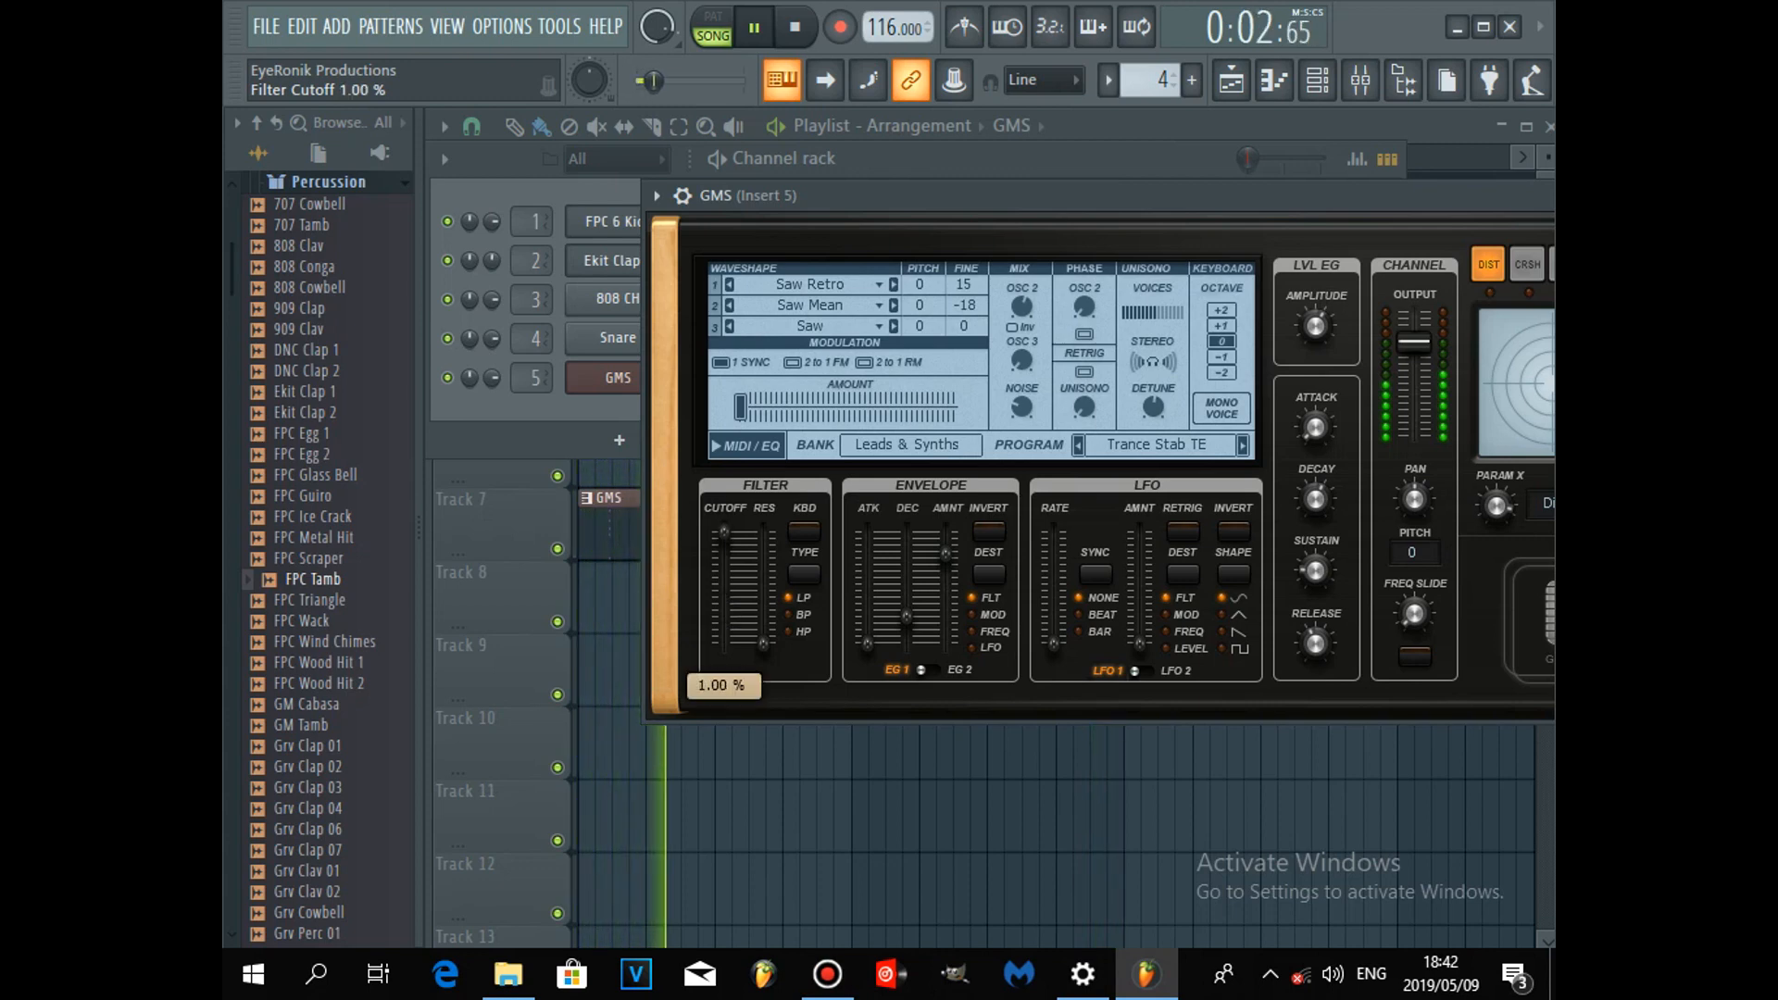
drag(724, 534, 724, 615)
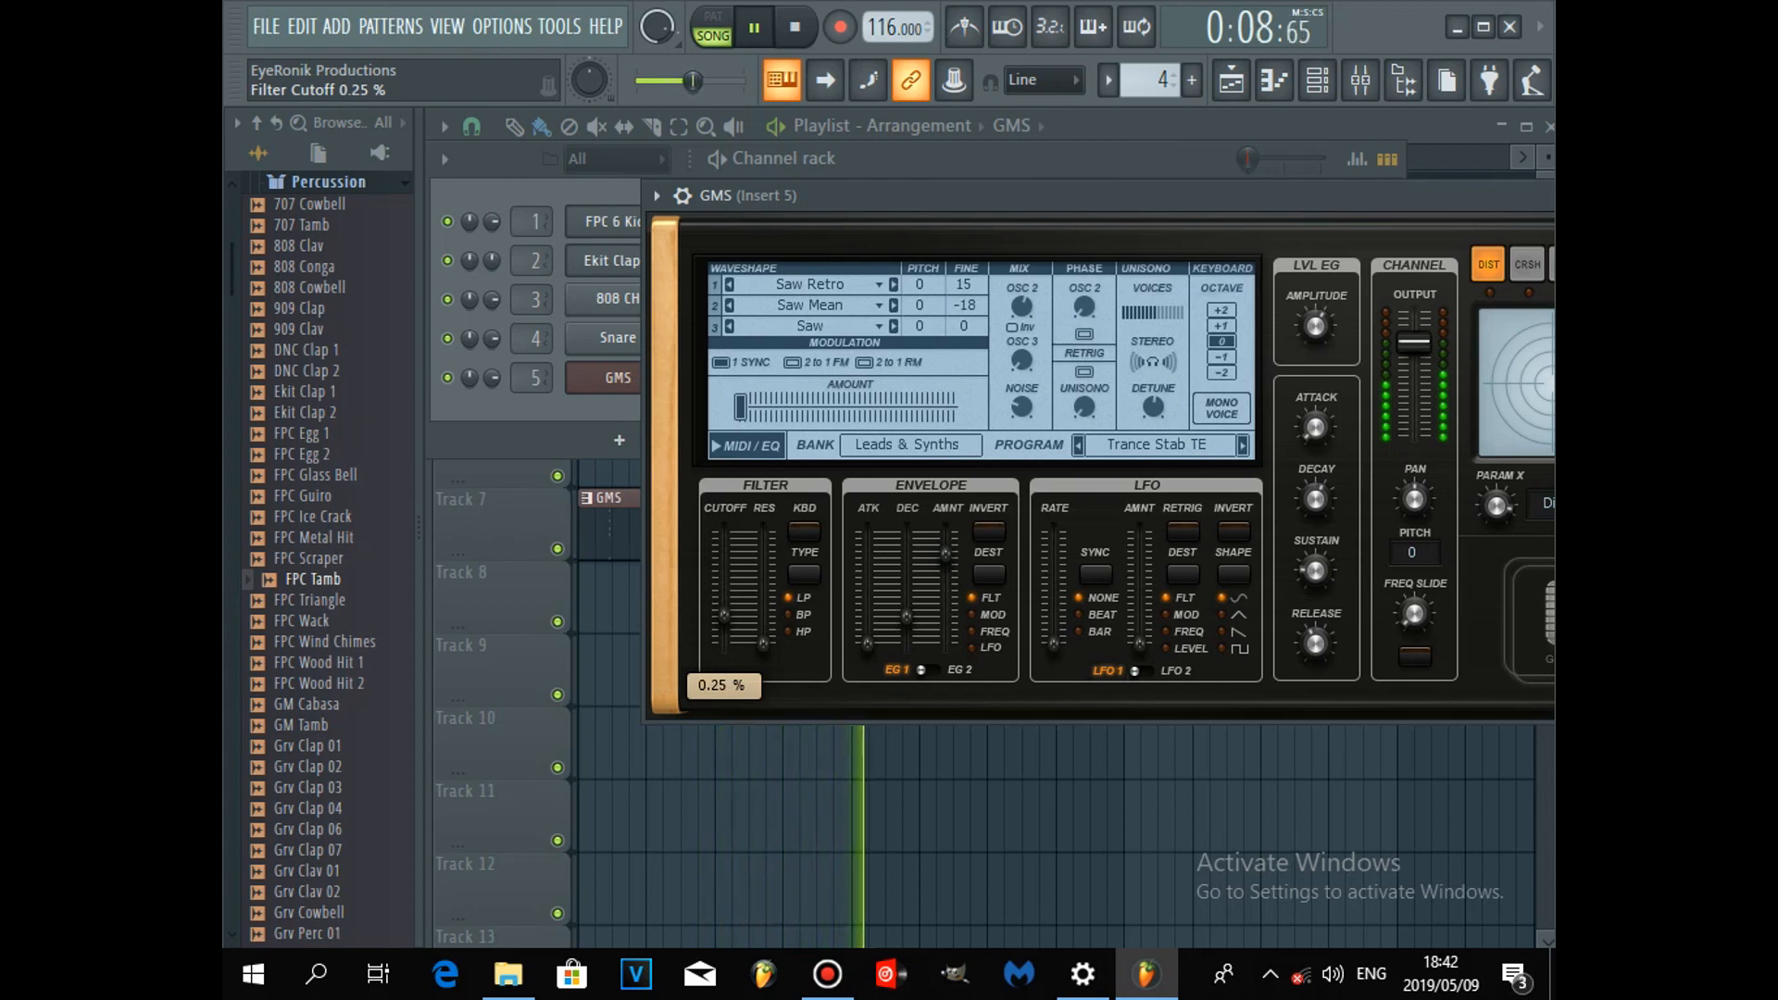
click(754, 37)
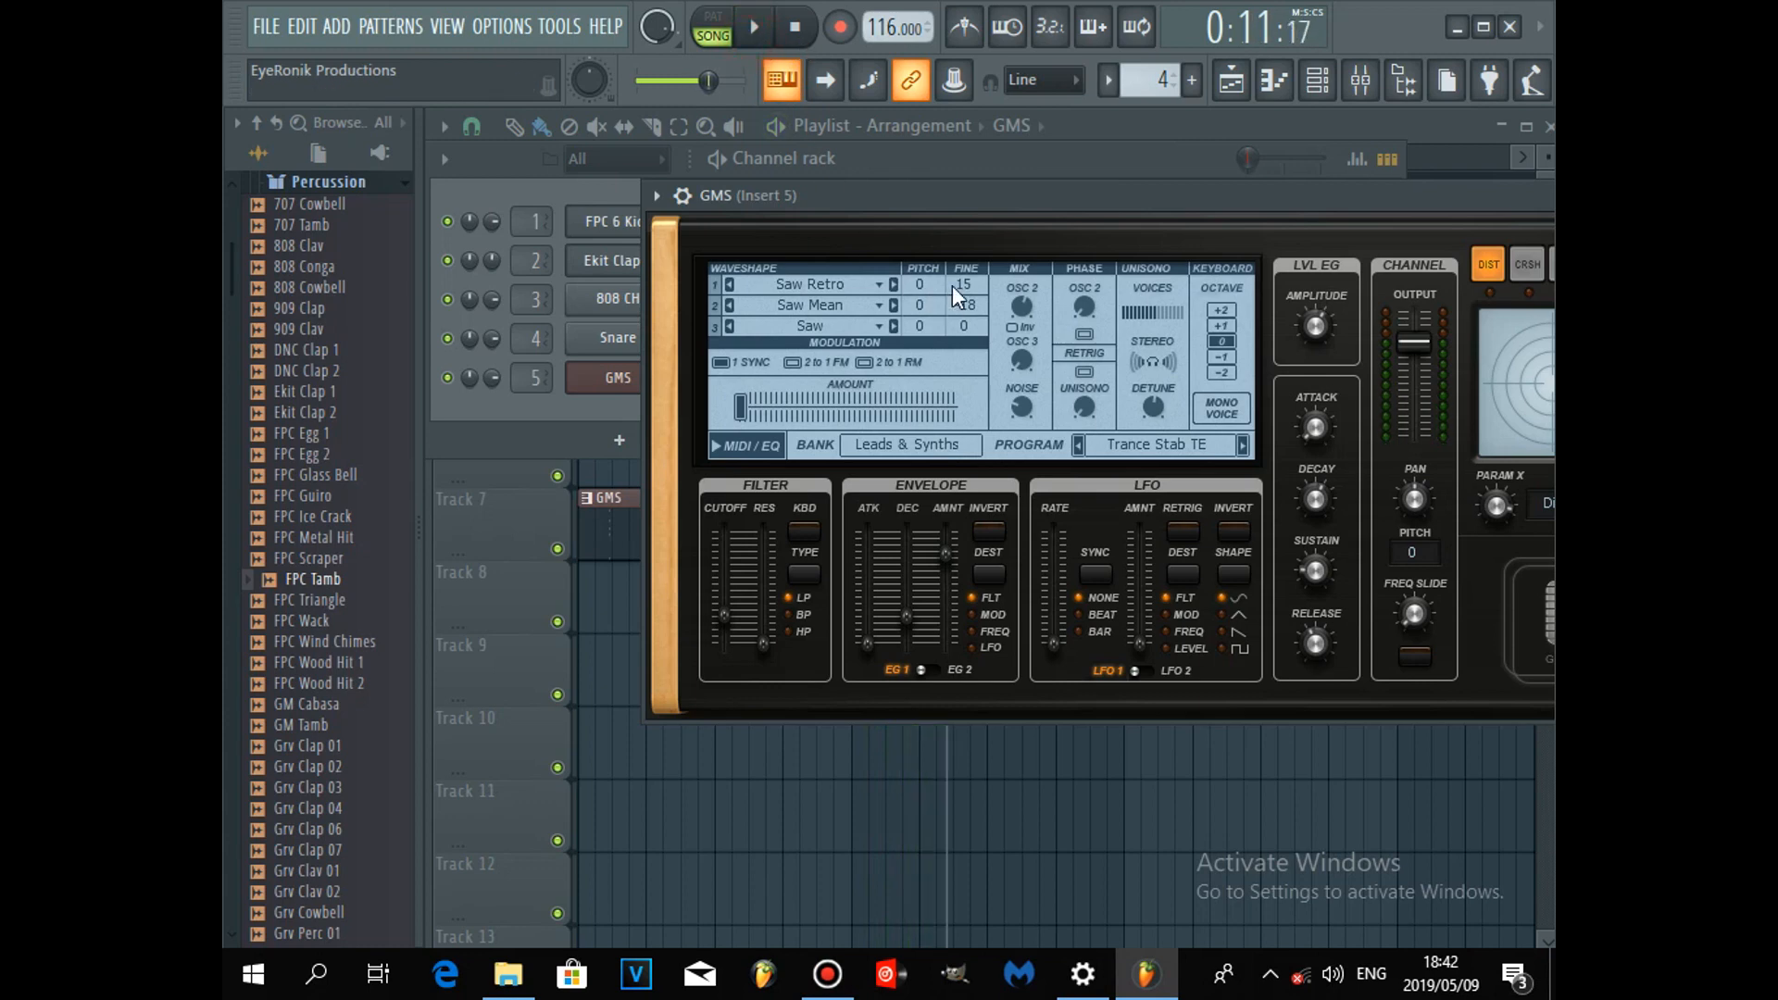
Move the GMS and channel rack windows aside to view the playlist clips, and bring both windows back up.
drag(974, 197, 831, 665)
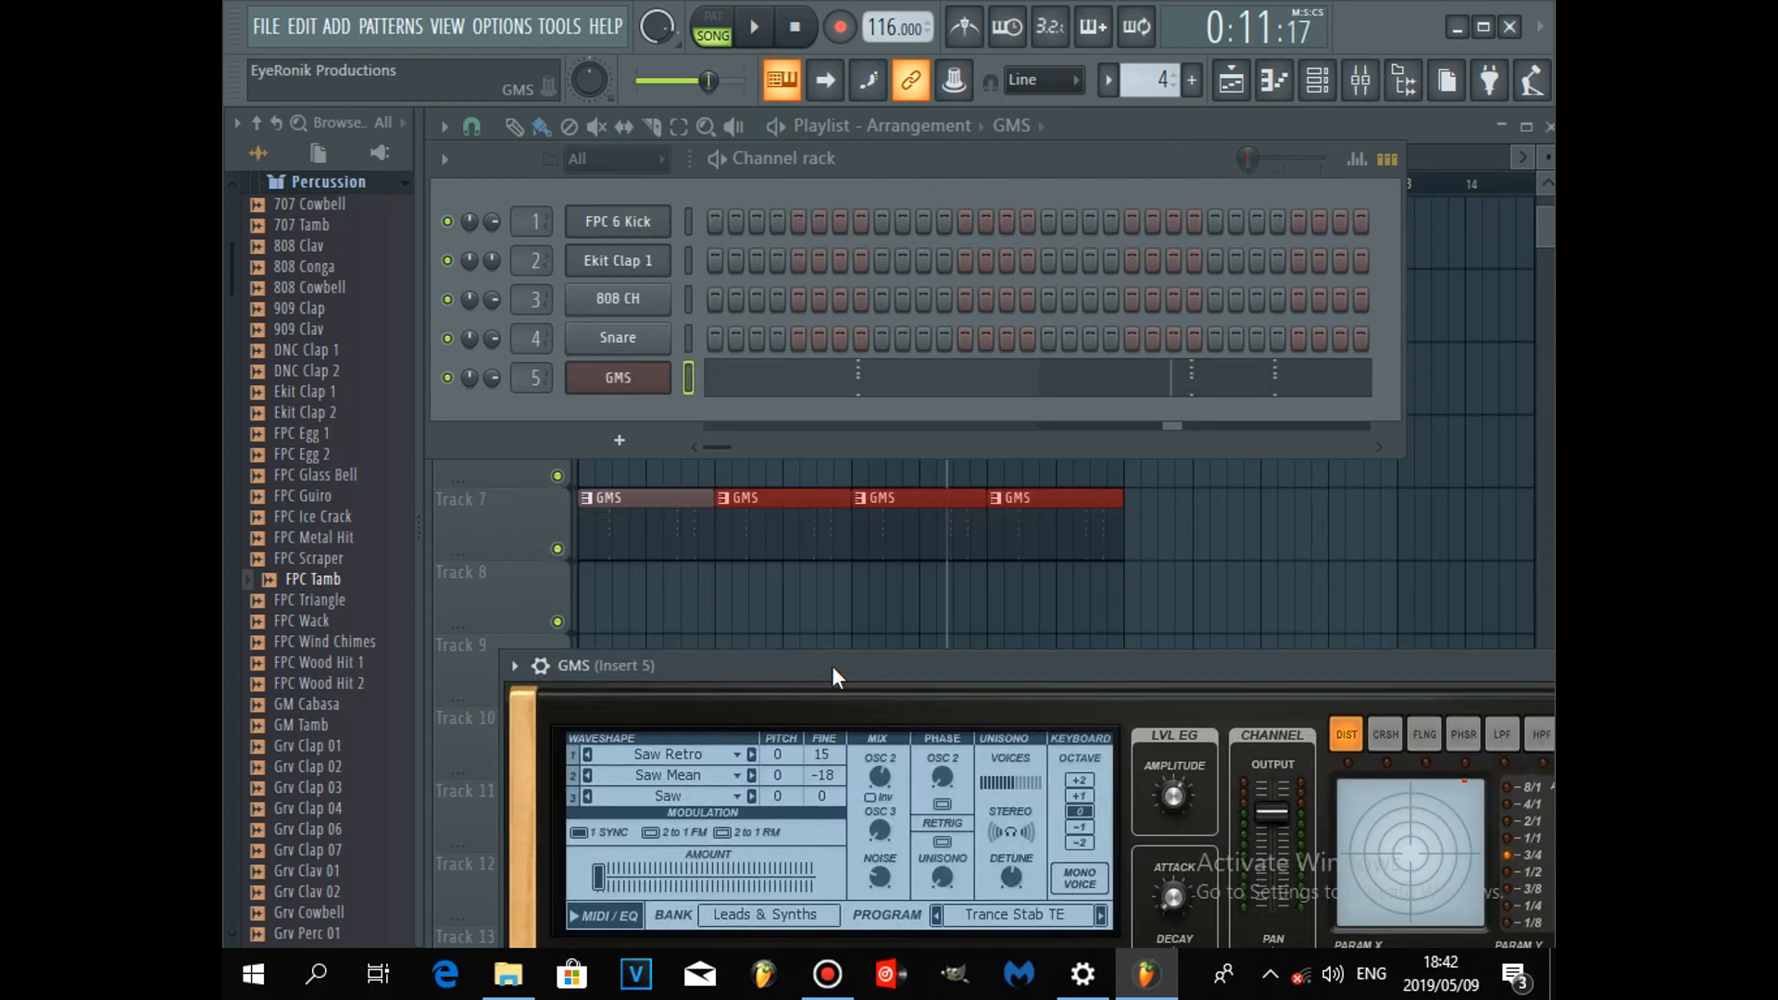
drag(1053, 163, 1025, 552)
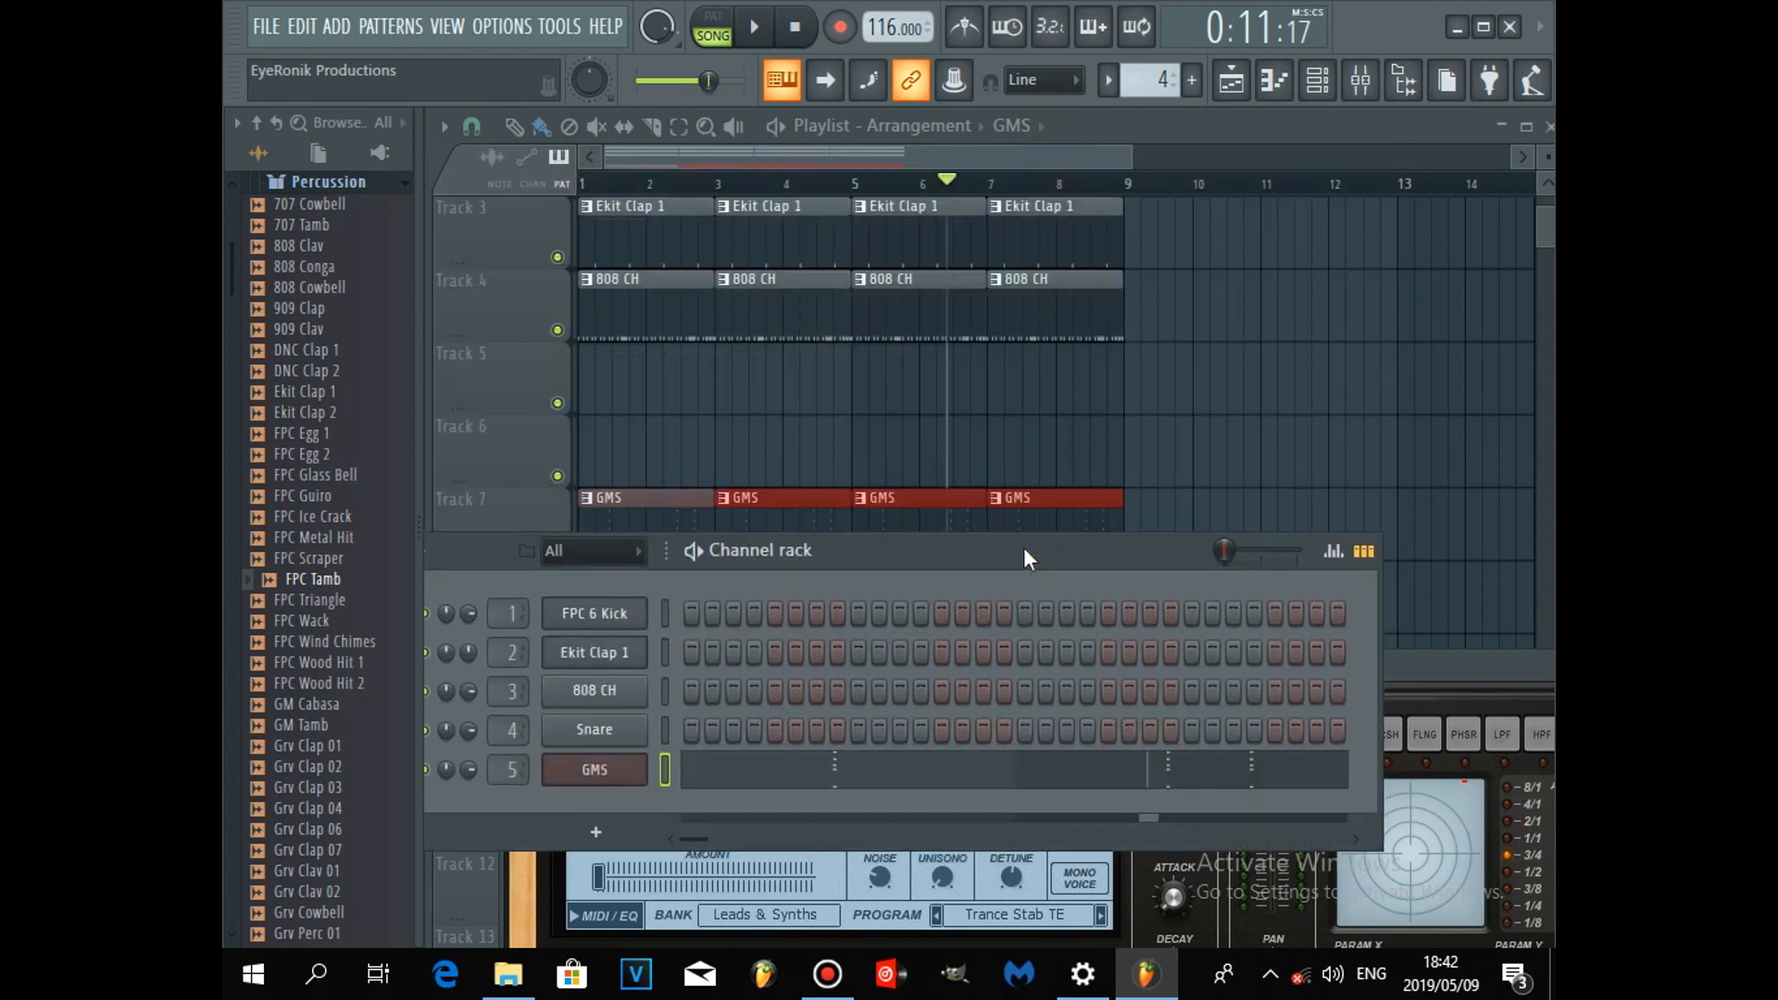
drag(1024, 548, 1024, 632)
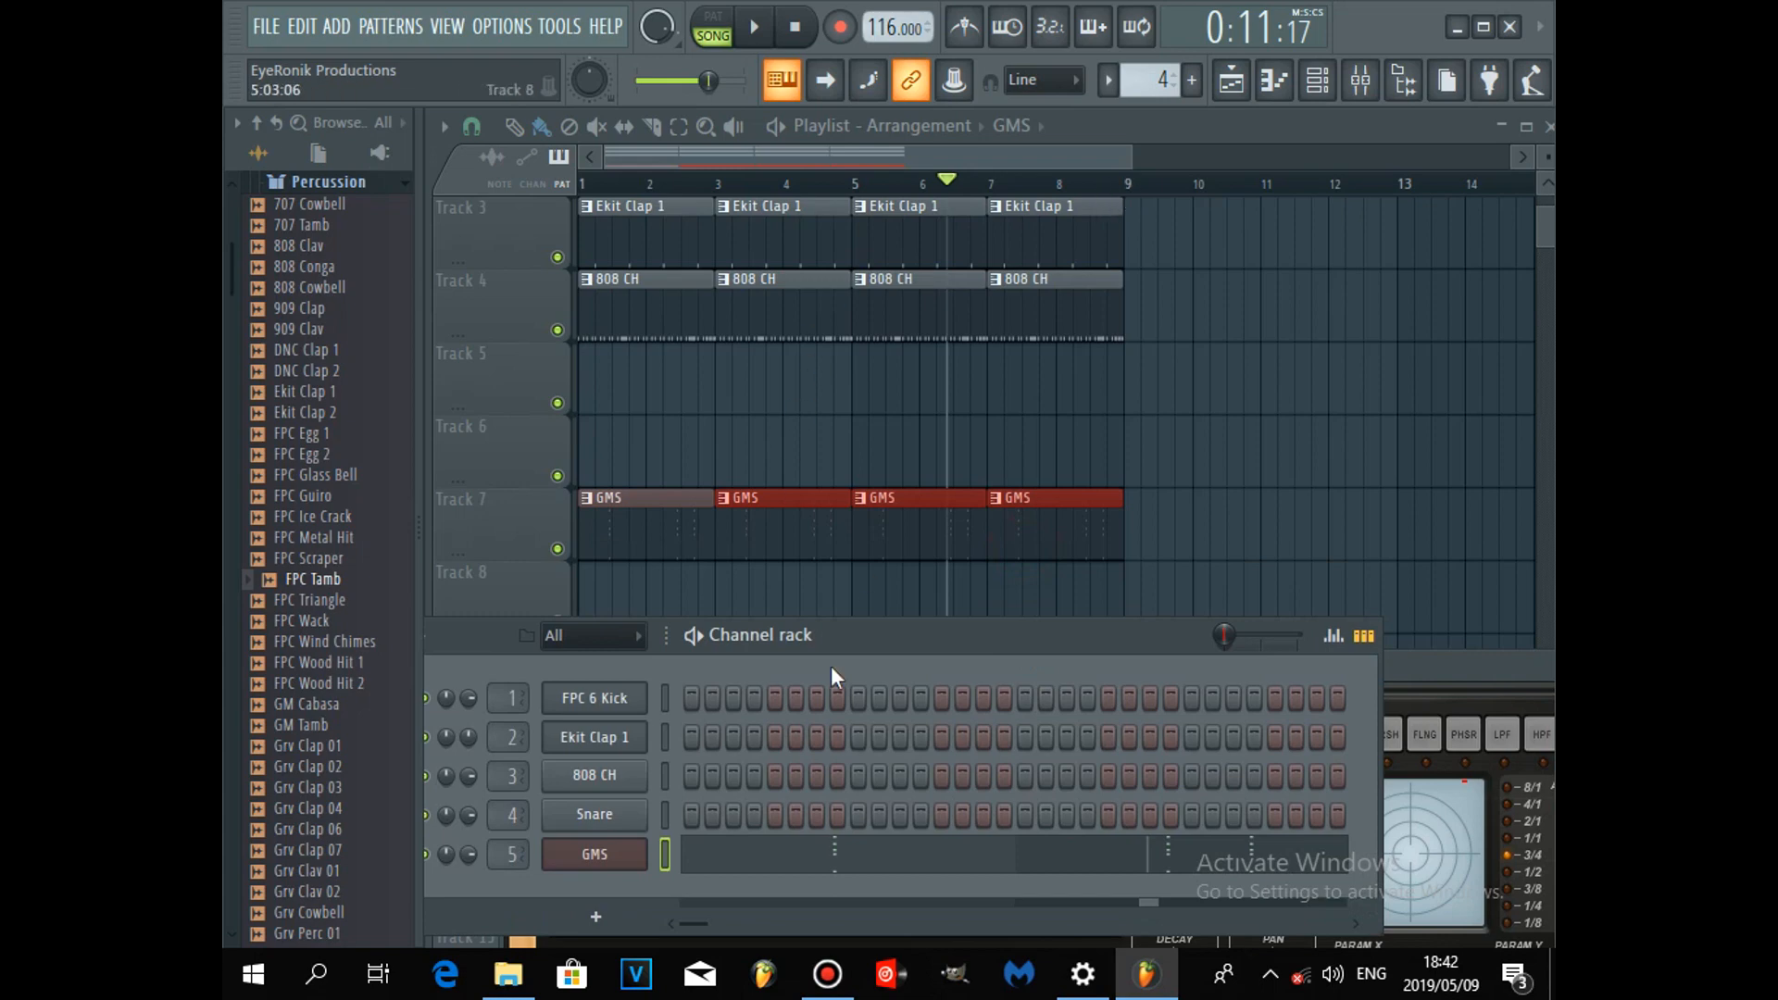
drag(805, 642, 833, 170)
drag(870, 669, 906, 278)
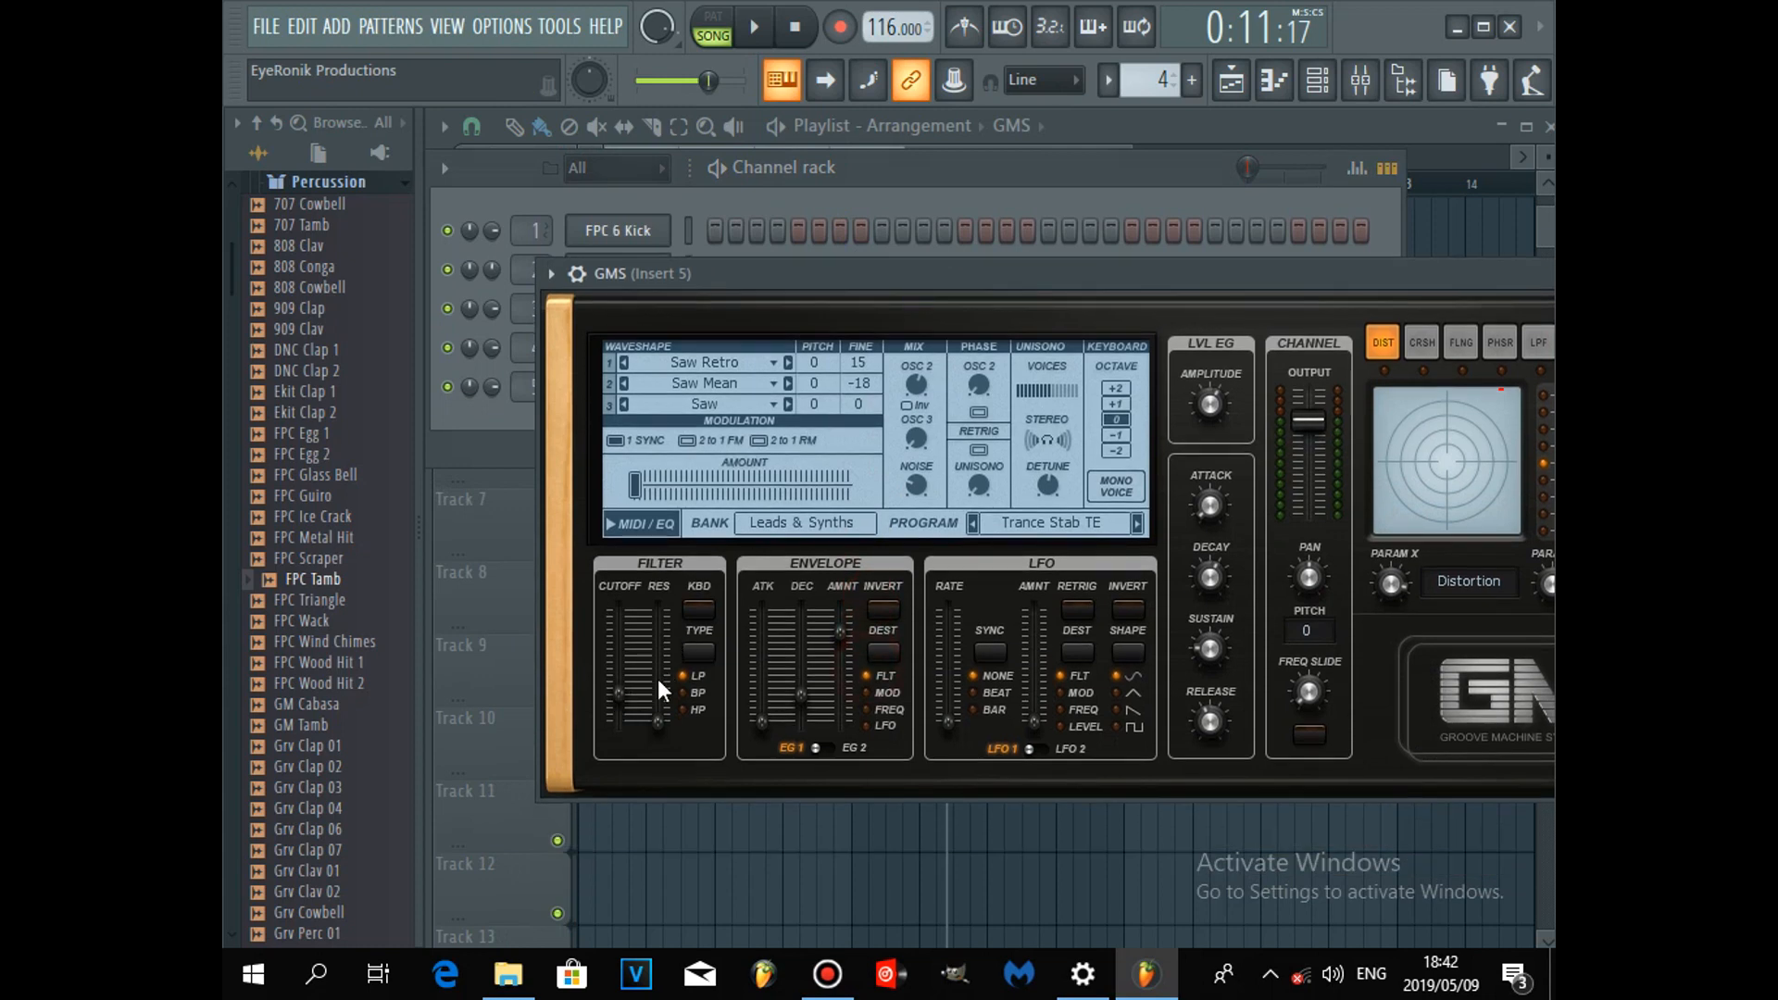
Create an automation clip for the GMS filter cutoff.
drag(1023, 274, 996, 242)
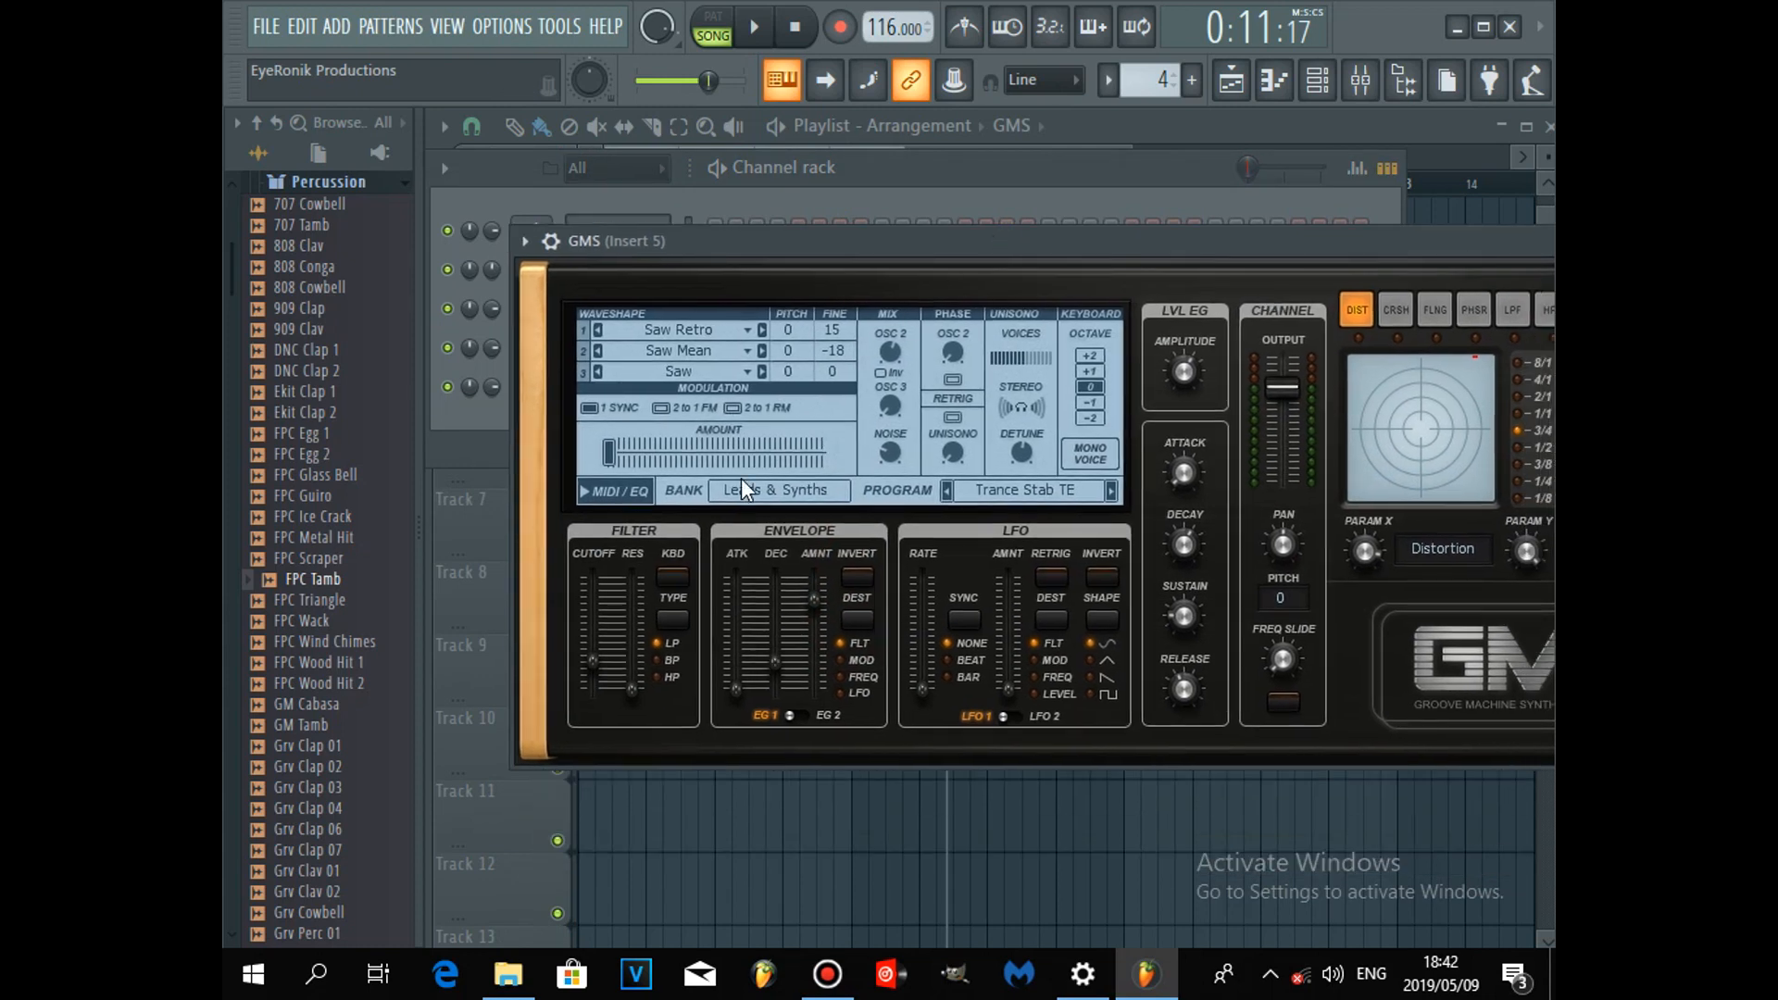
right_click(594, 676)
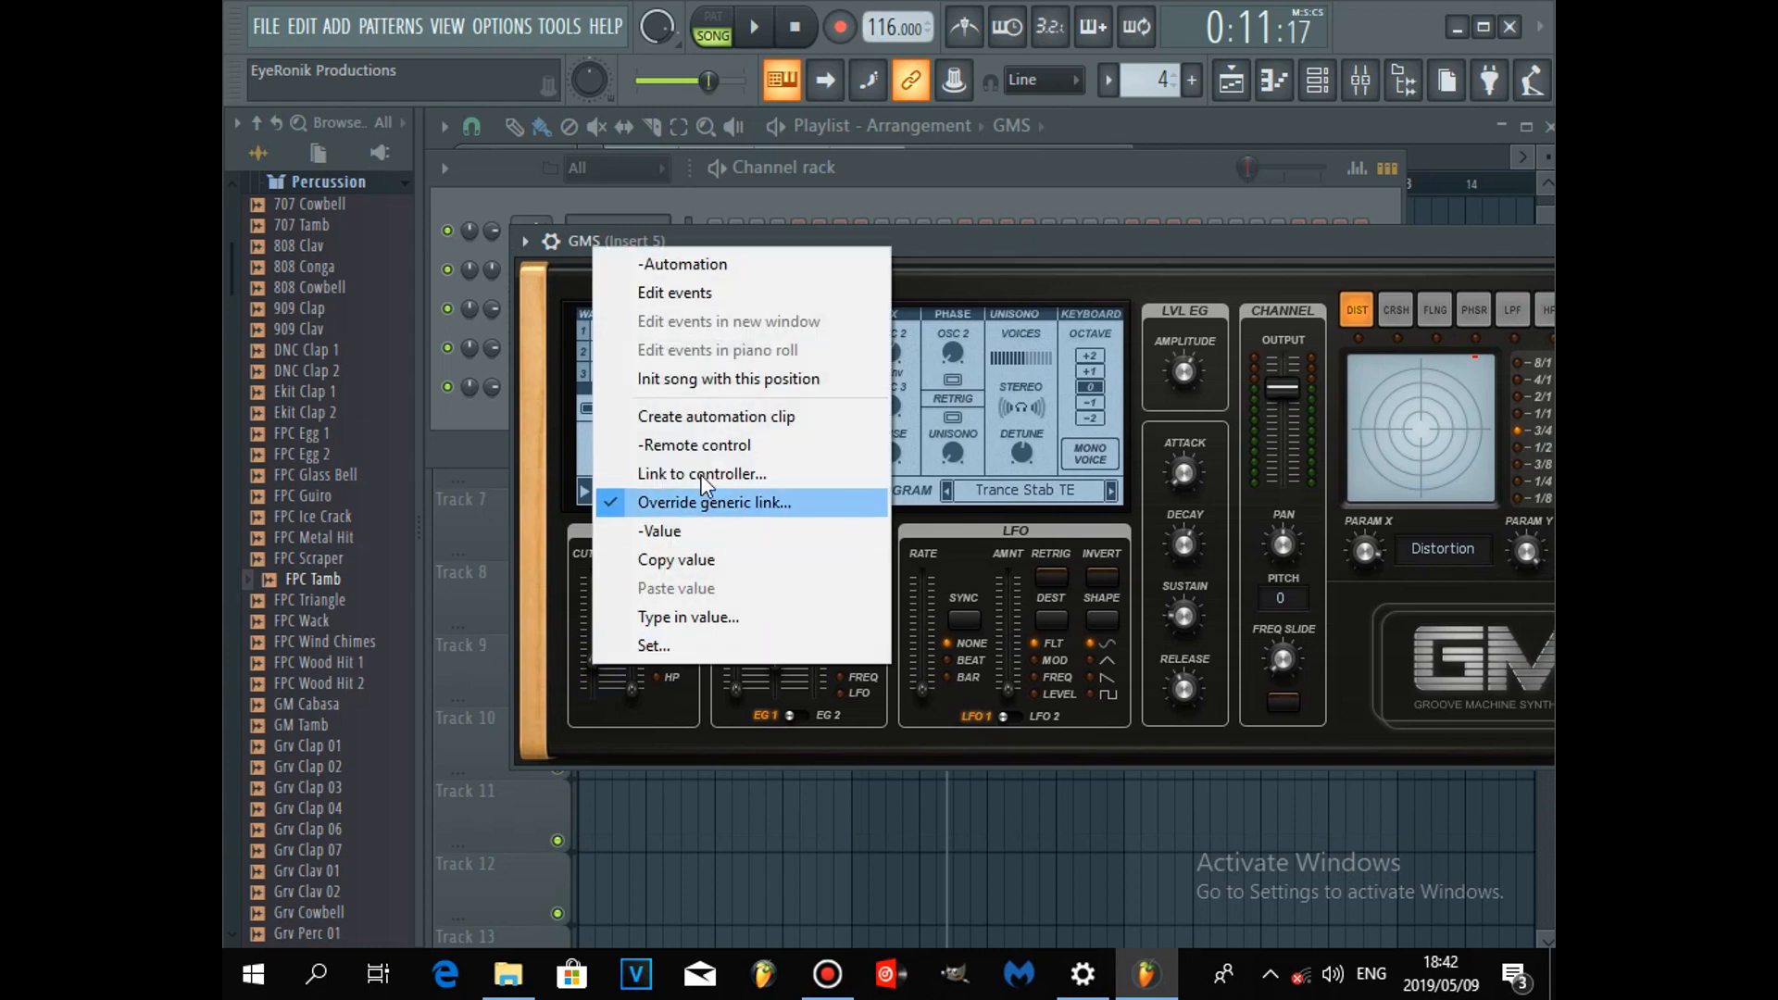
click(704, 424)
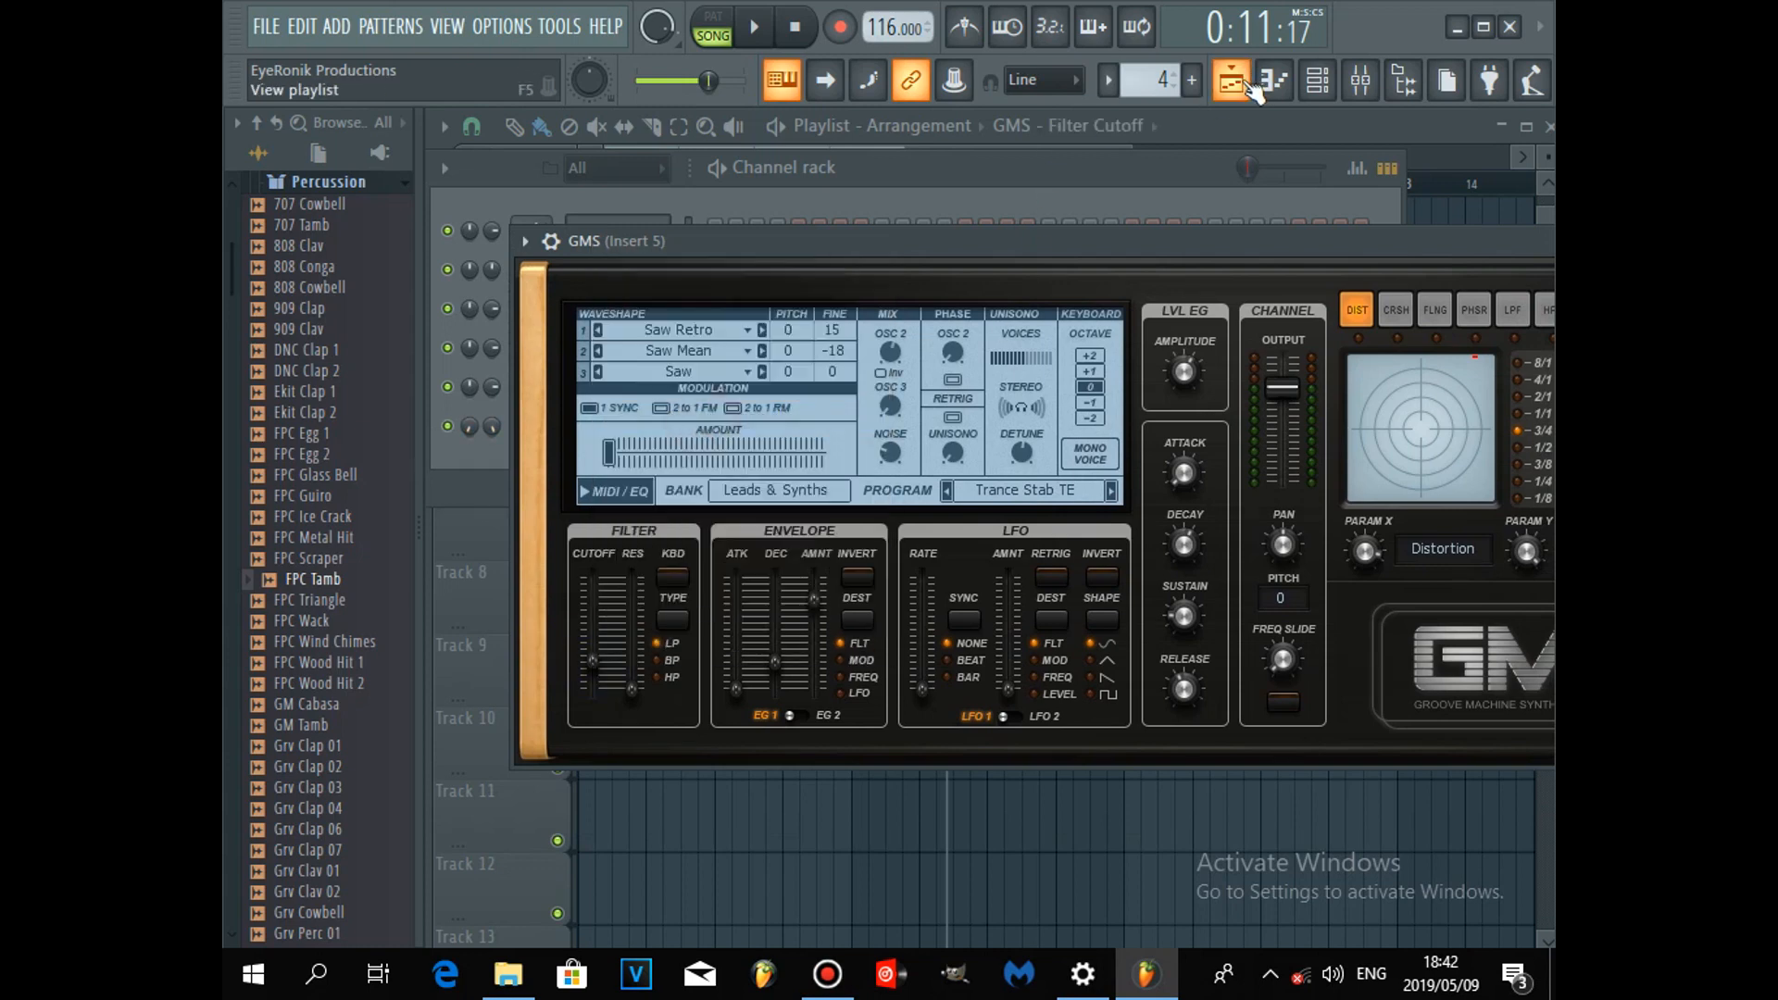
Place the GMS Filter Cutoff clip on Track 8 and shape it to hold high until bar 3, with a sharp drop there.
click(1250, 82)
drag(749, 354, 723, 572)
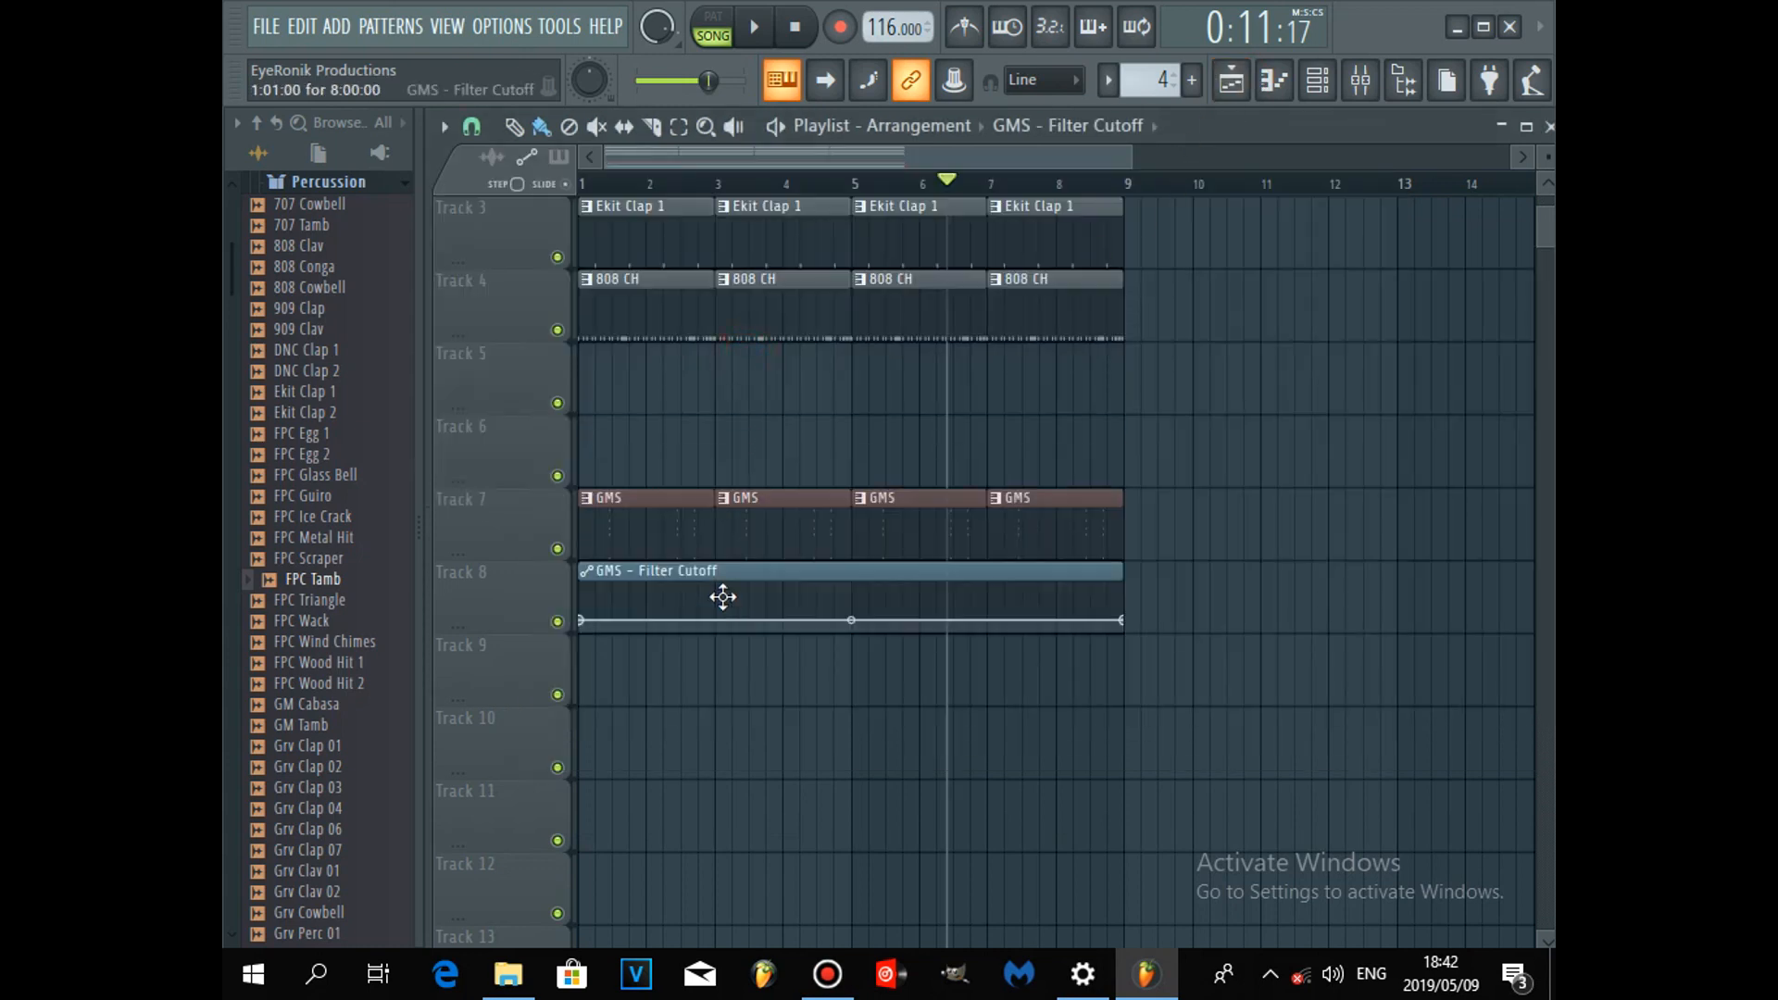
drag(580, 619, 580, 585)
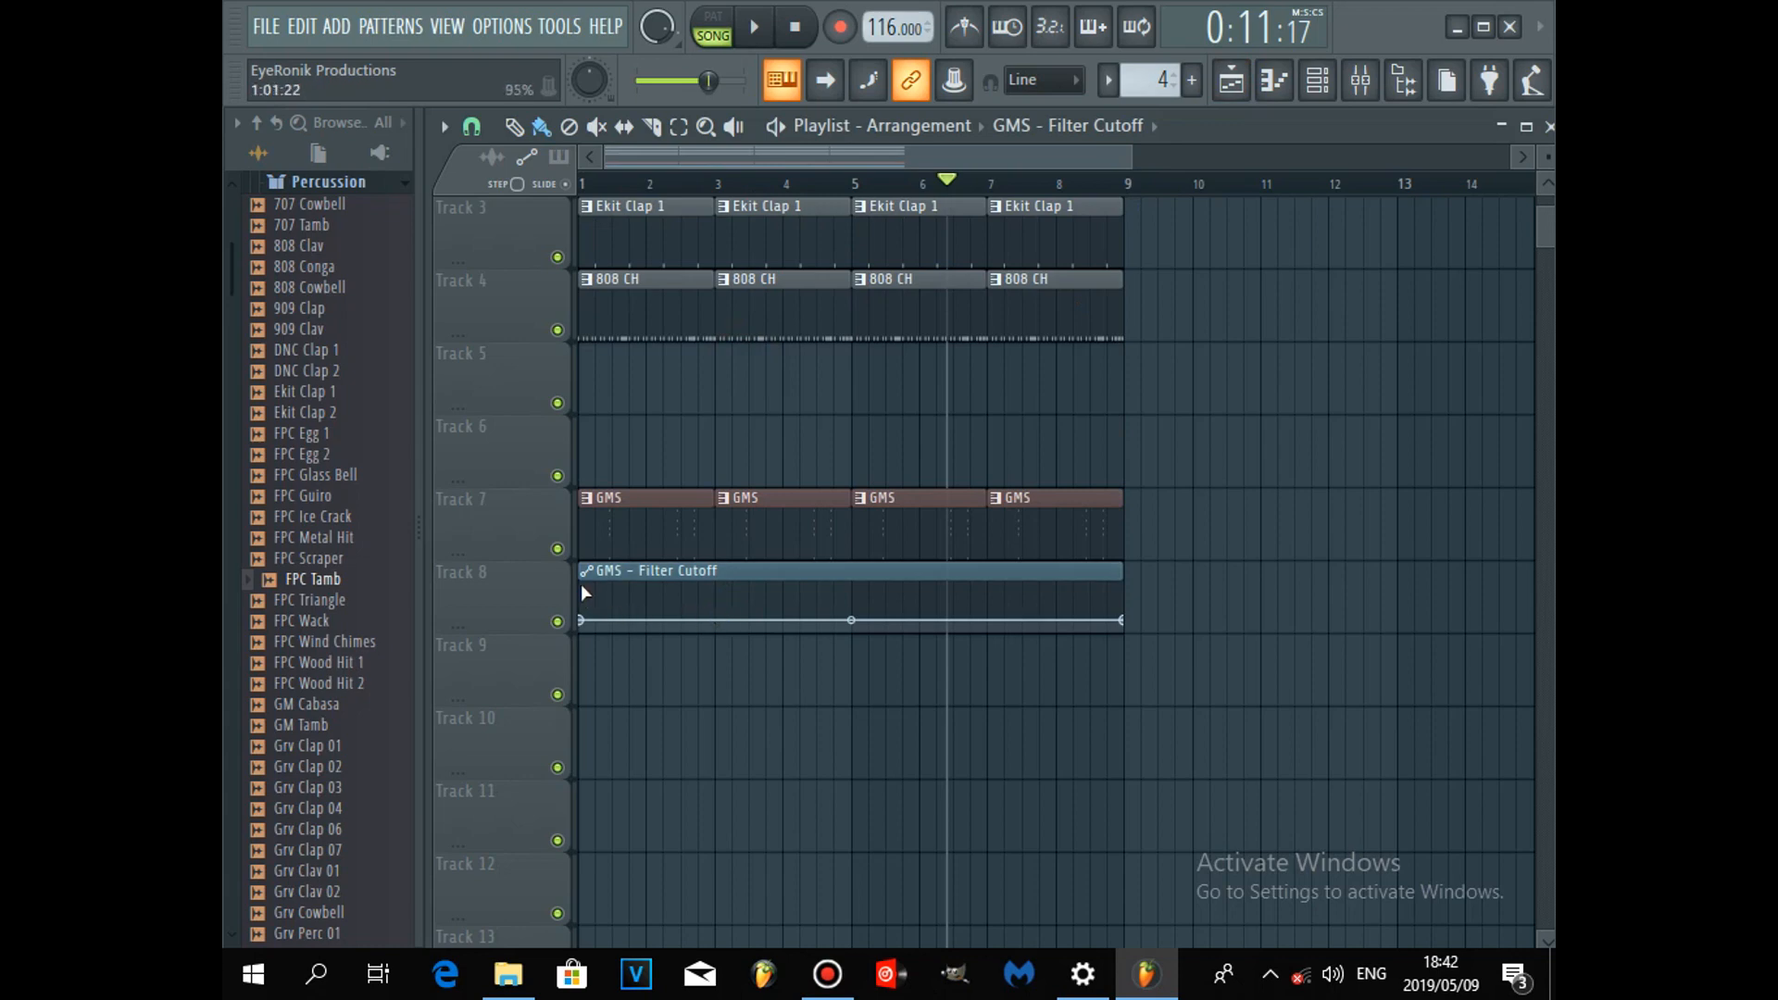
drag(723, 592, 721, 586)
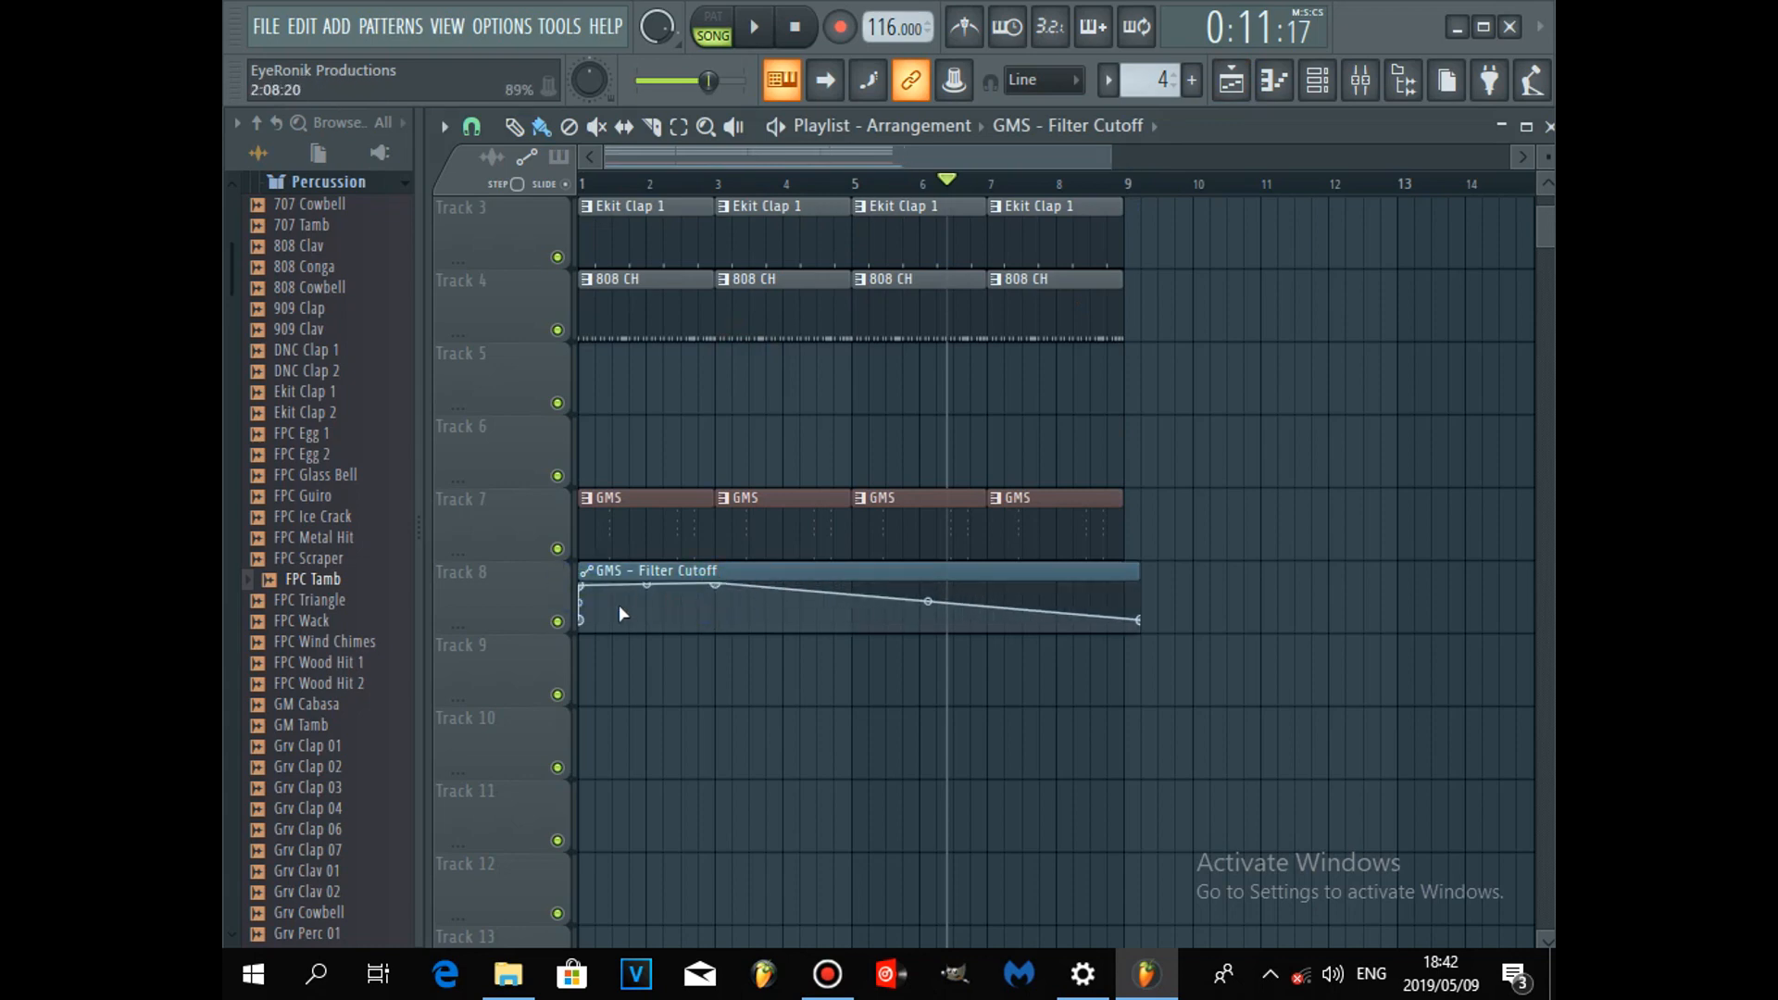
click(723, 607)
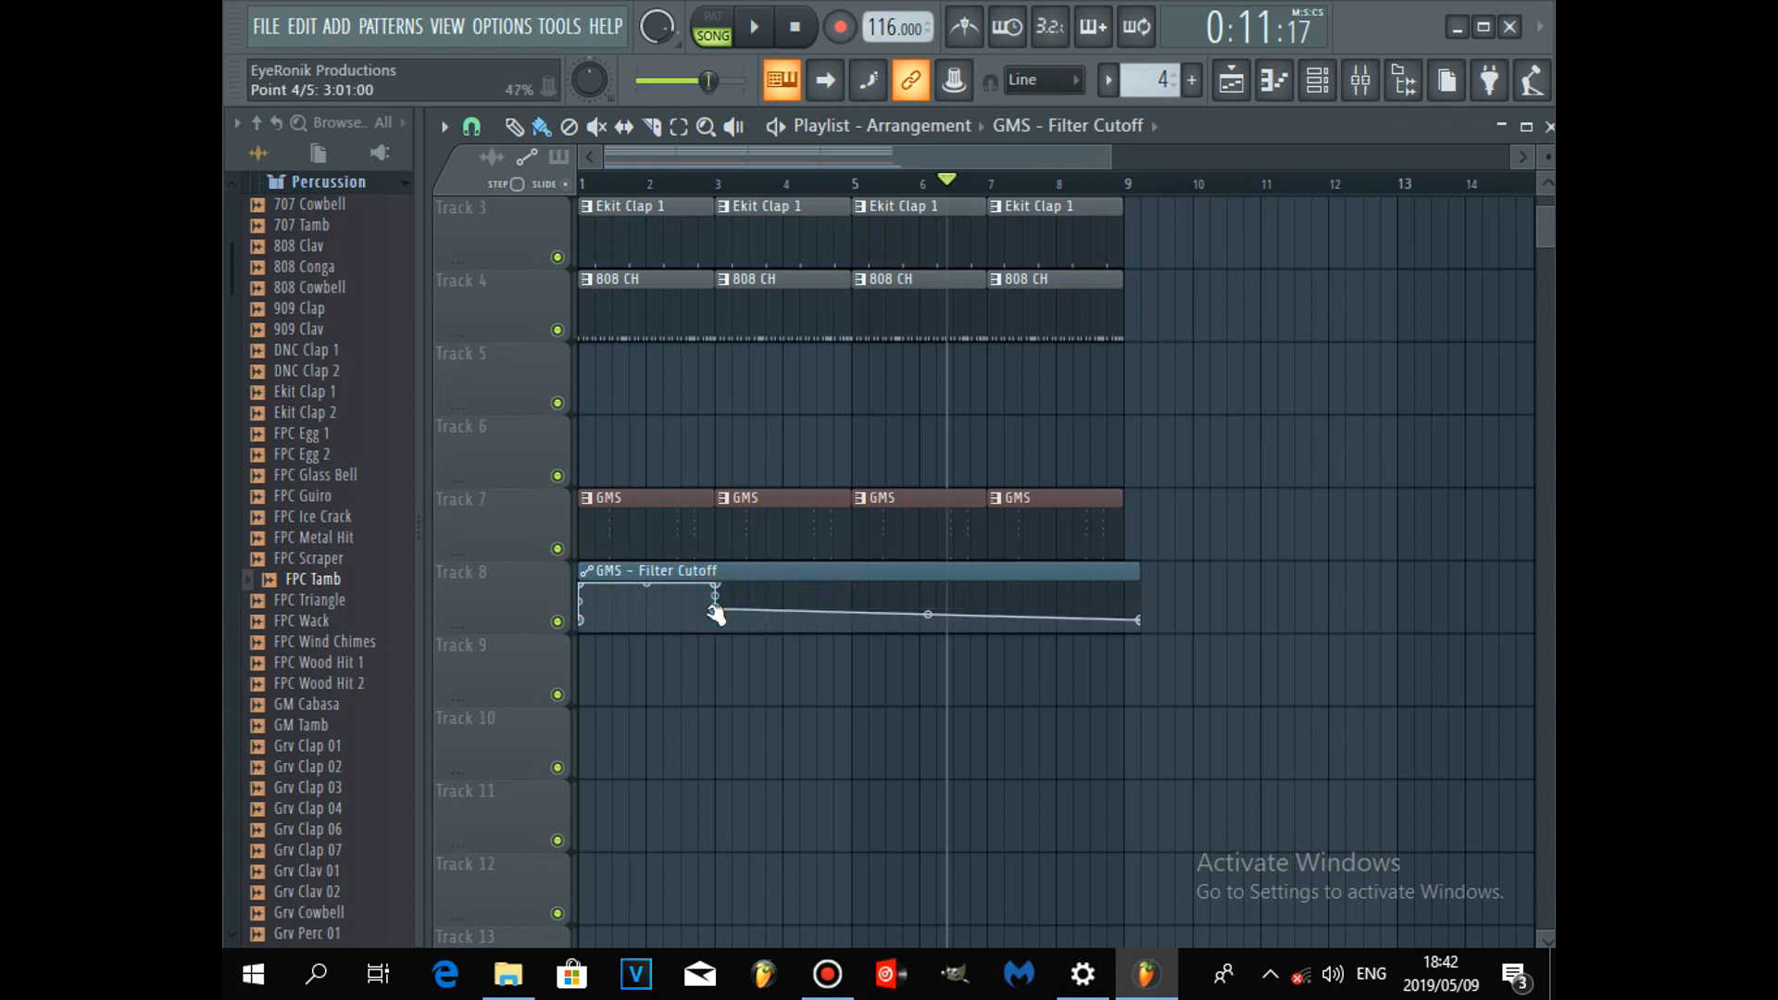
Add a curved cutoff rise from bar 3 to a peak just past bar 5, followed by a sharp drop.
drag(826, 592, 829, 588)
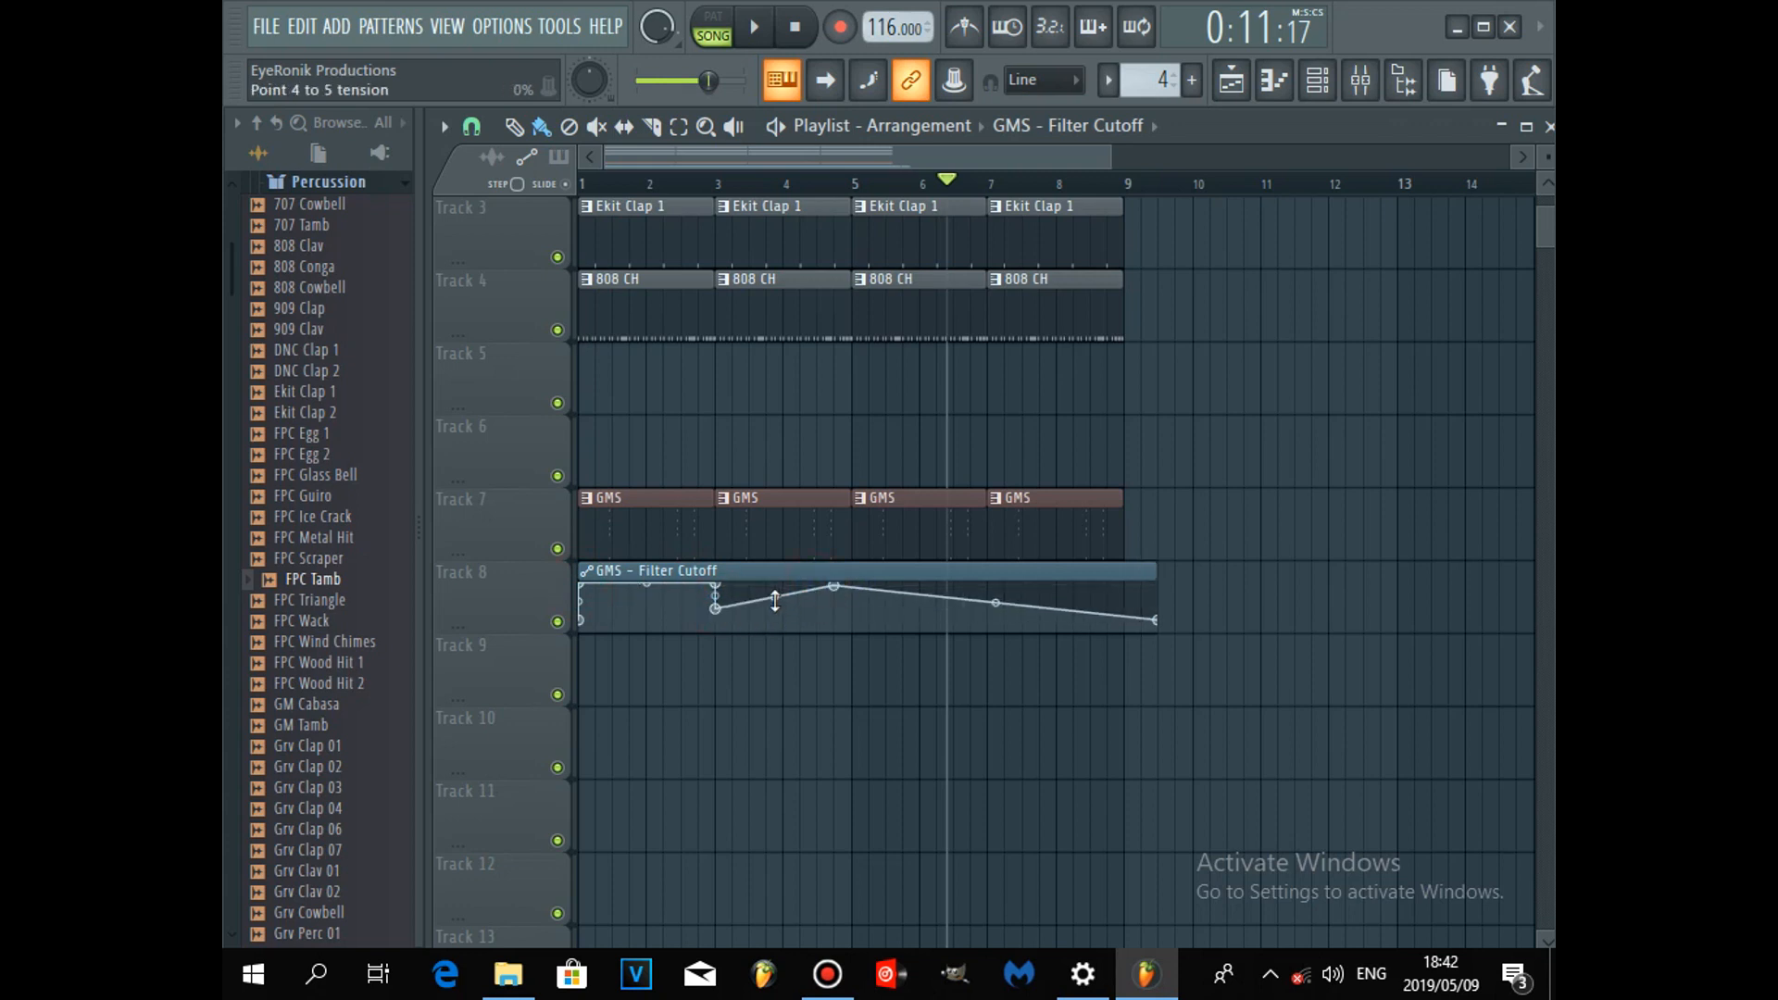
drag(841, 585, 871, 582)
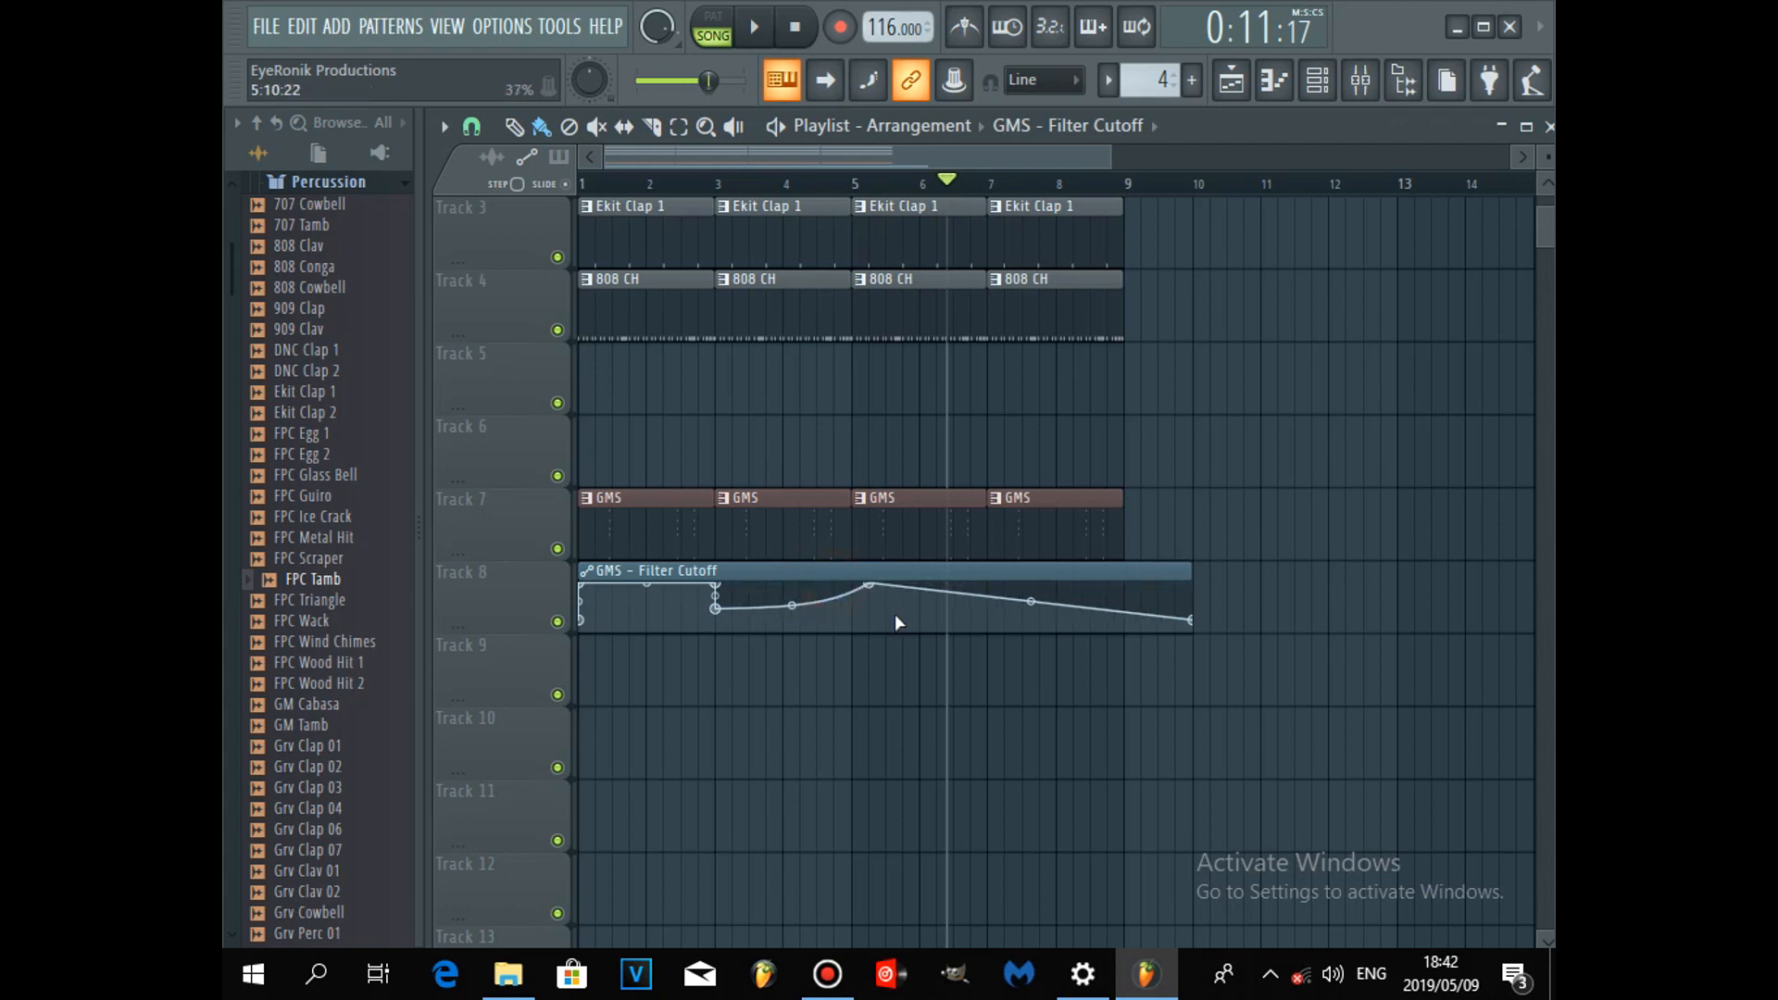
mouse_move(876, 590)
mouse_down()
mouse_move(878, 627)
mouse_move(868, 581)
mouse_up()
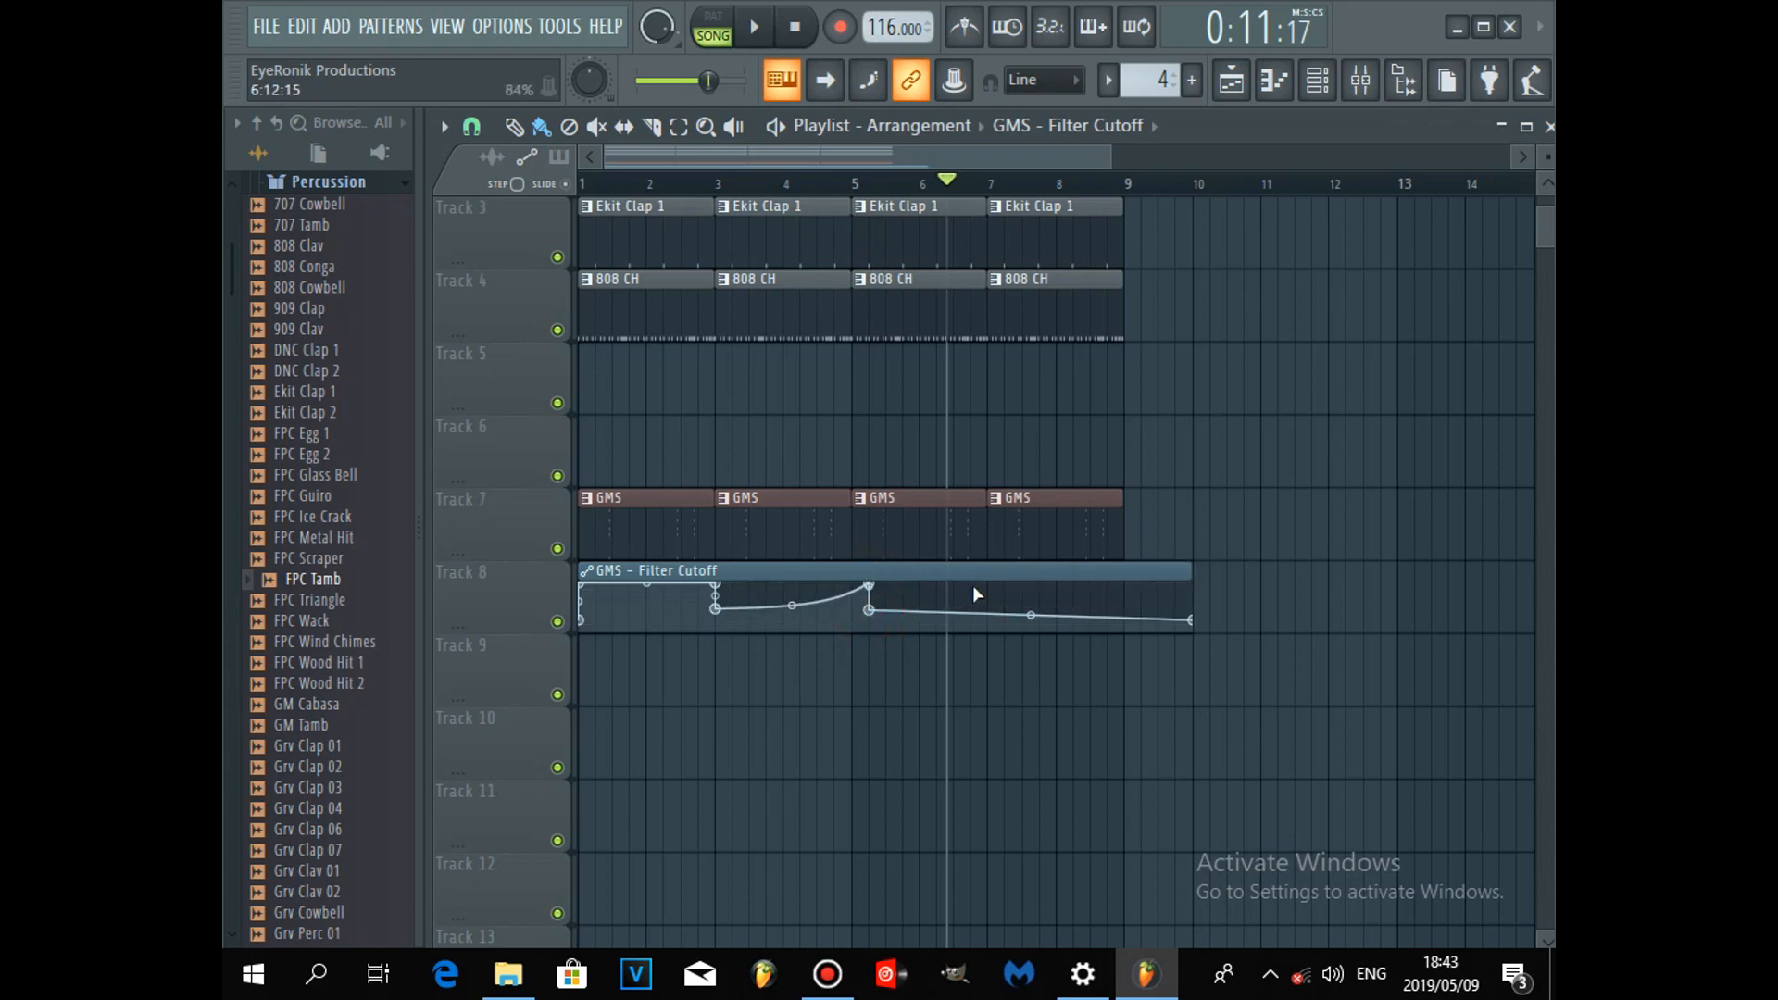
Add further curved cutoff rises and dips between bars 5 and 8, and delete the clip's last point.
right_click(939, 586)
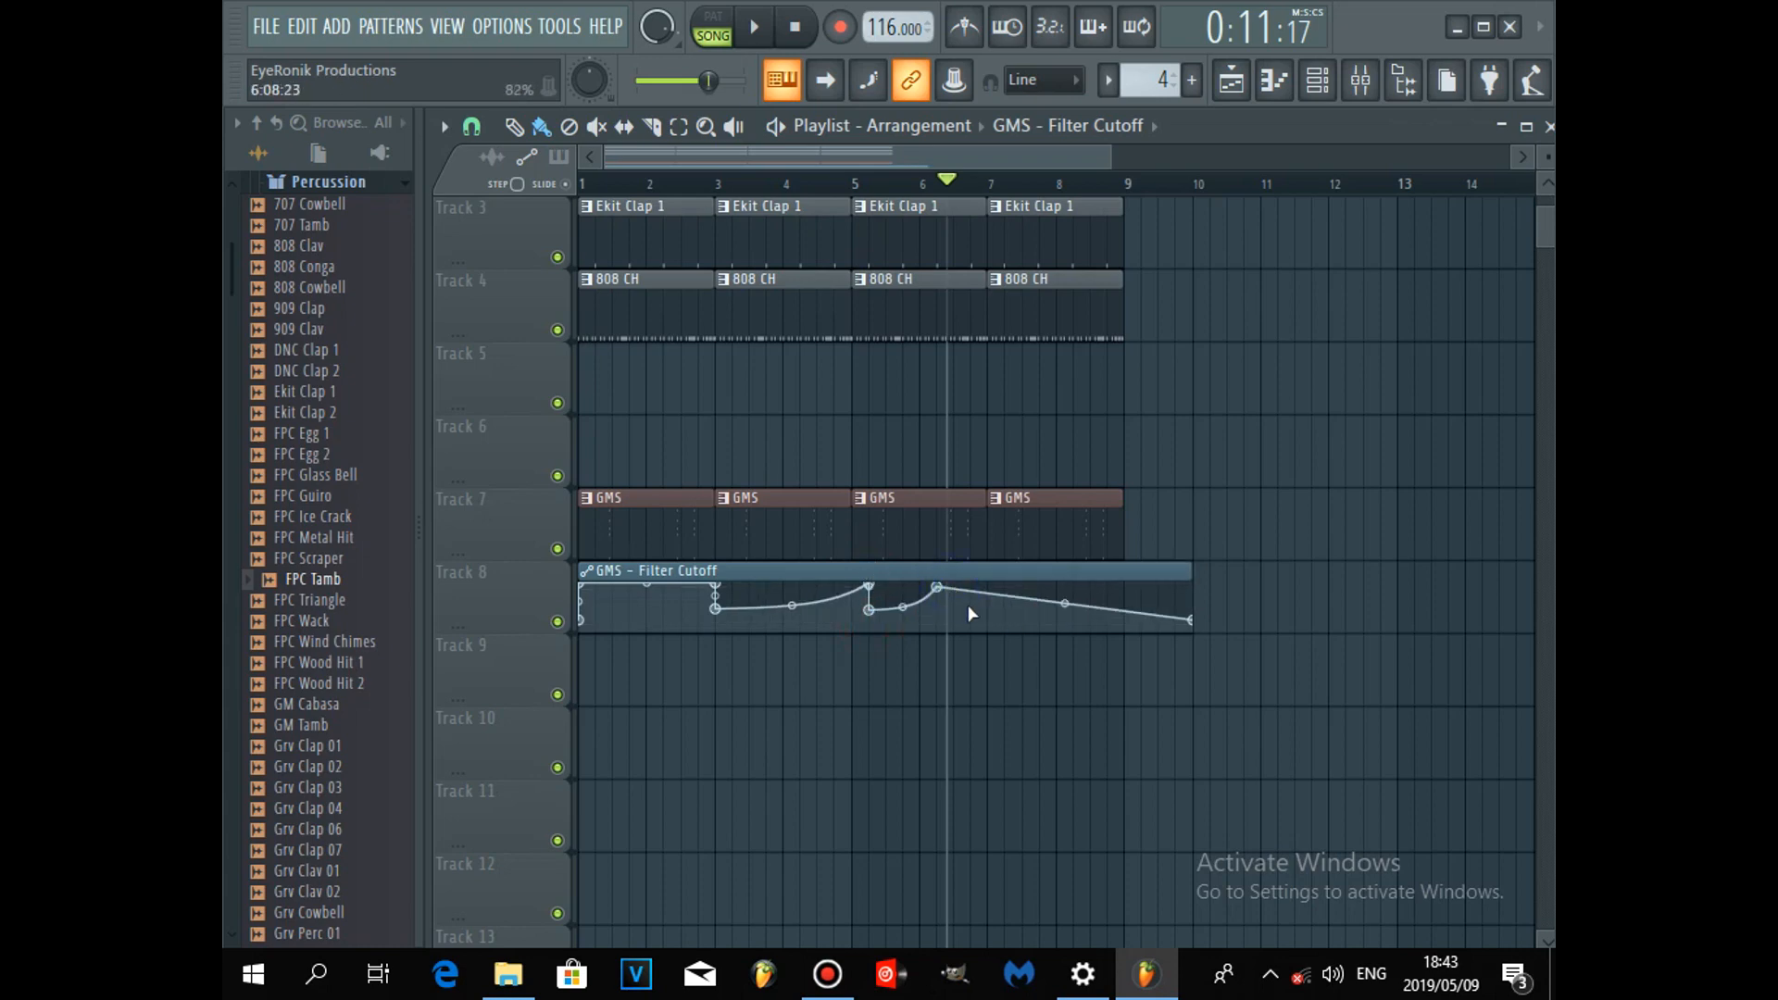
right_click(1101, 614)
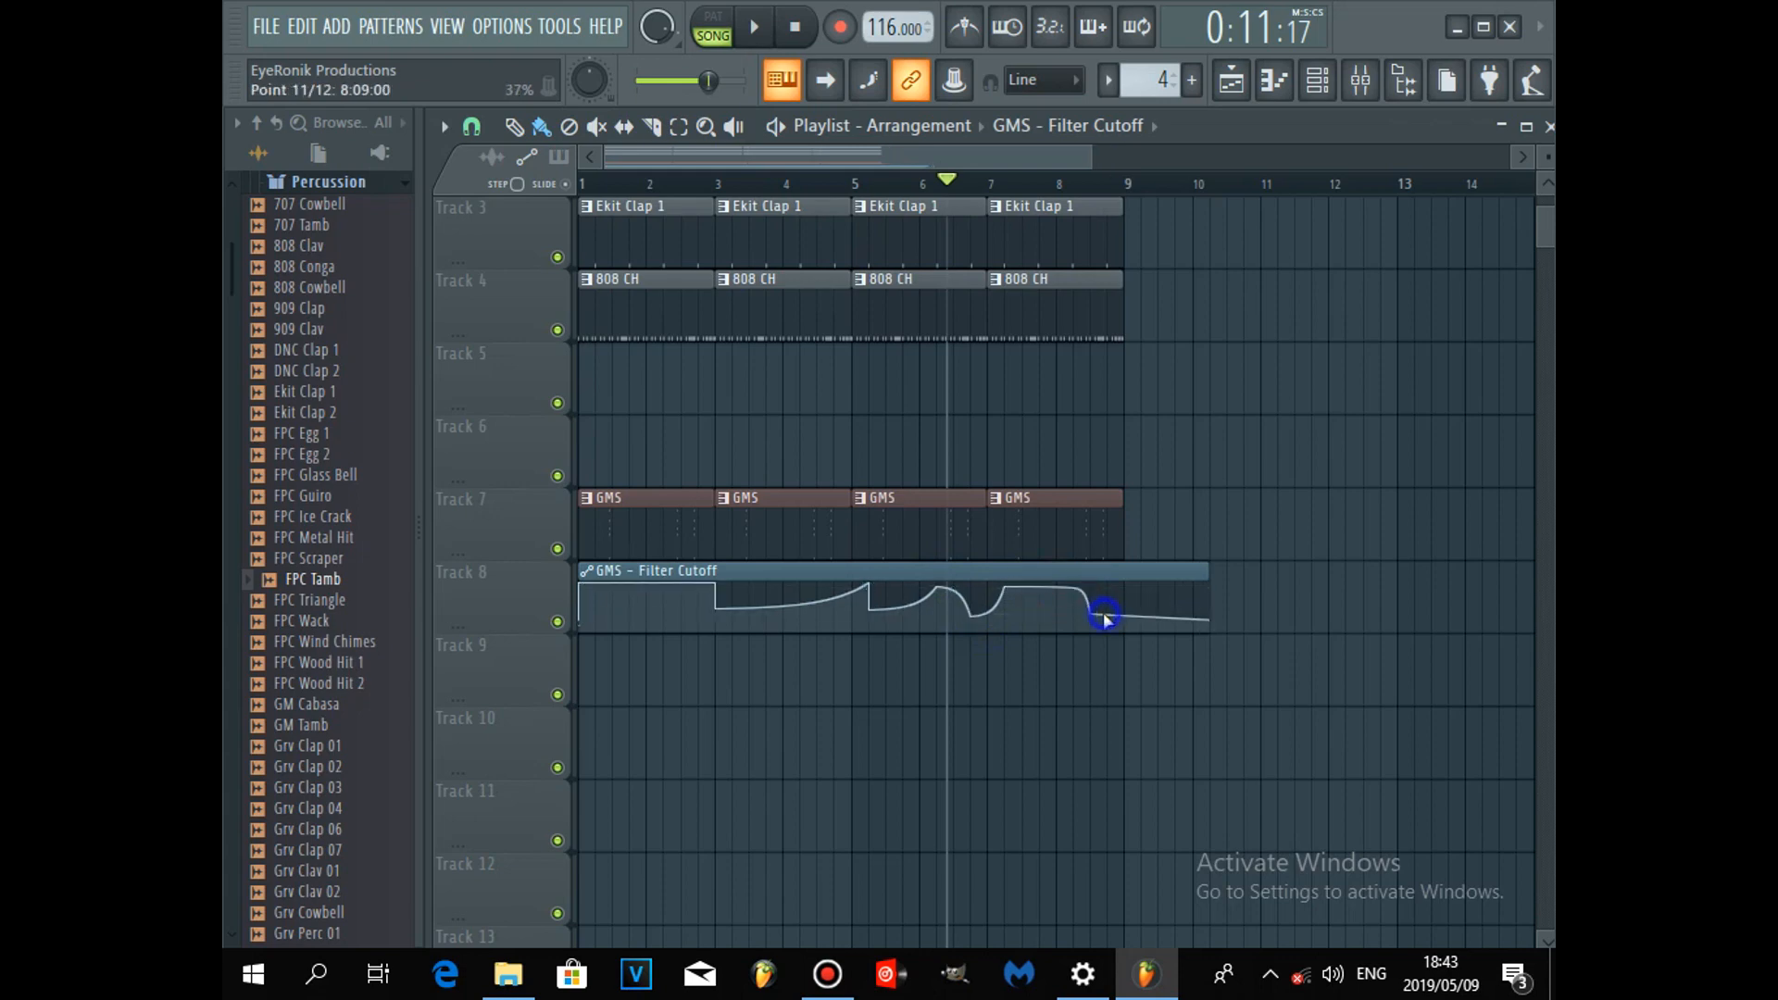
right_click(1195, 621)
click(1250, 484)
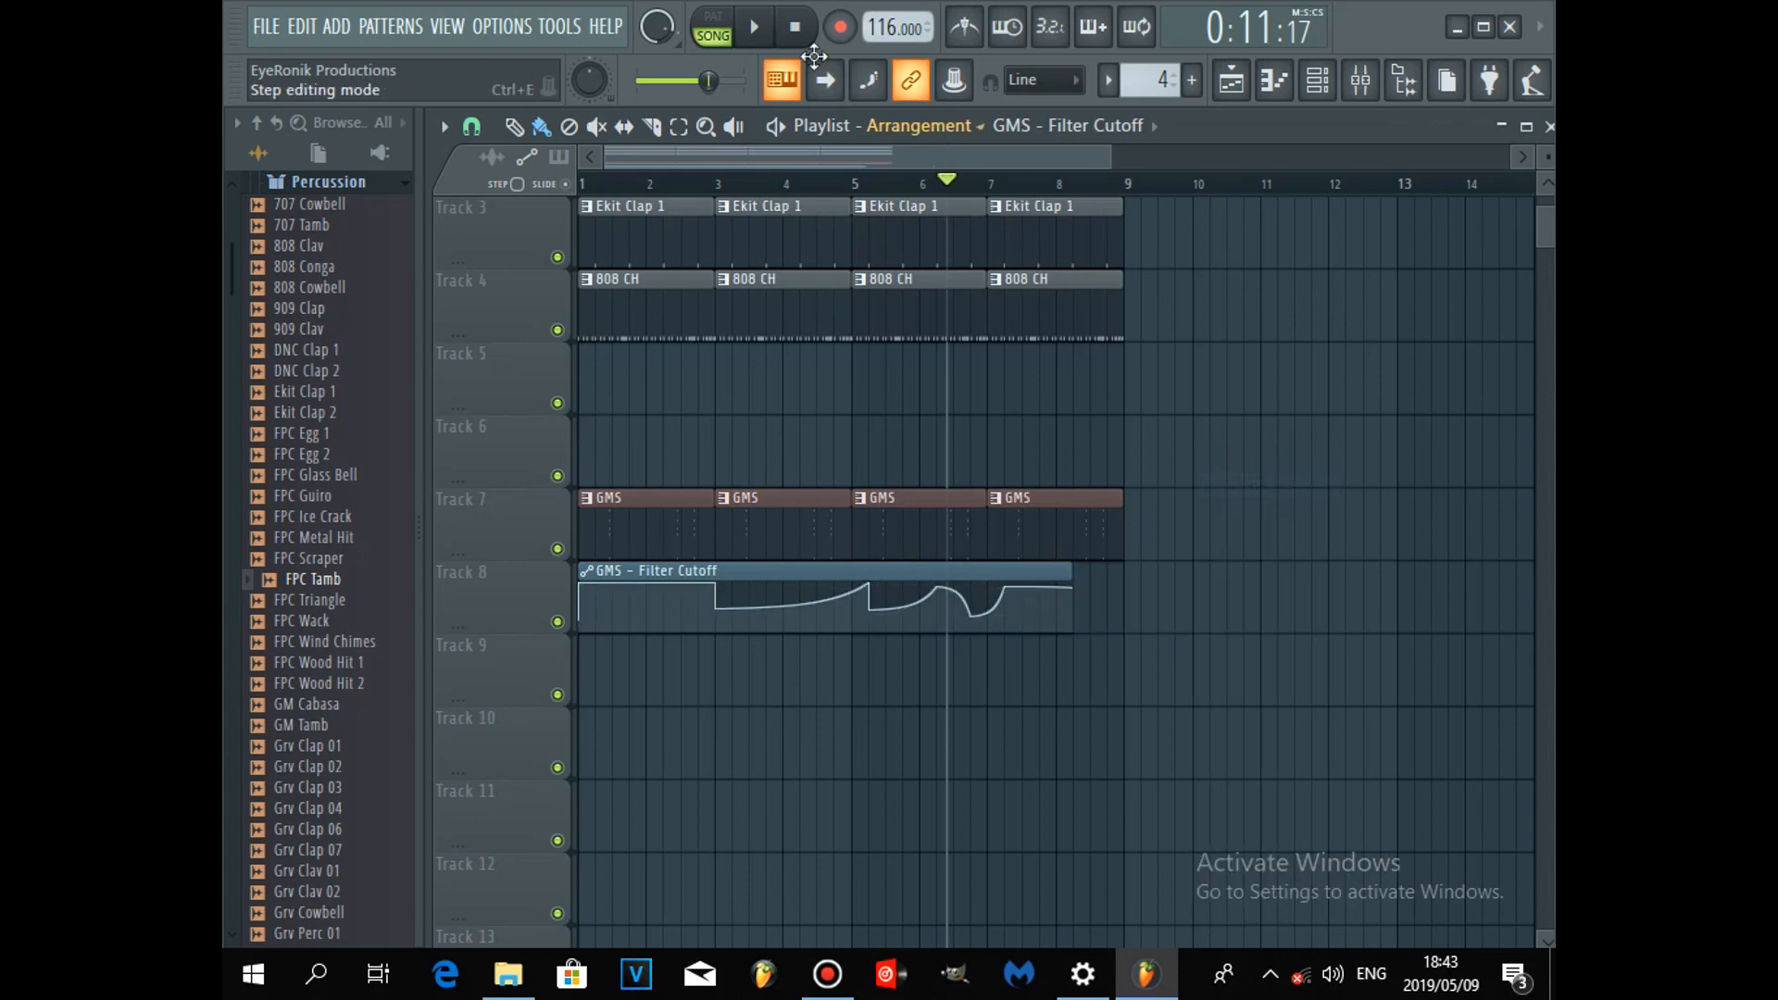
Play the song and extend the Filter Cutoff clip to bar 9, level with the end of the GMS clips.
click(764, 37)
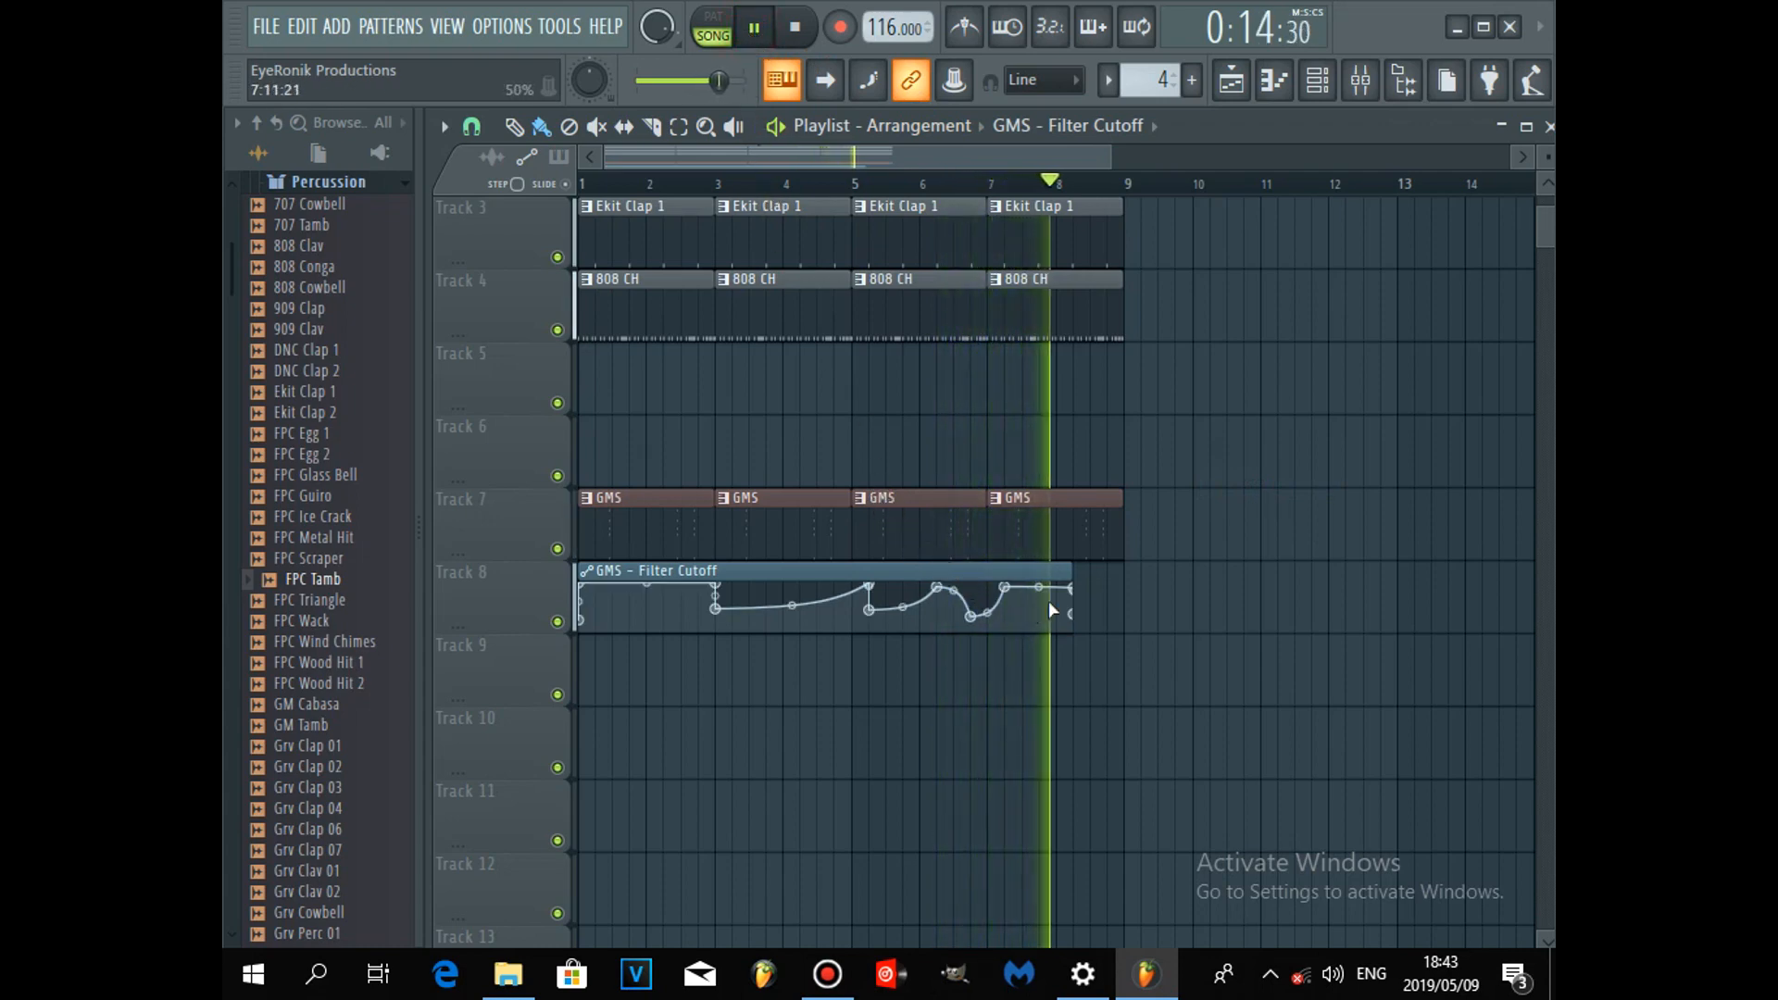
mouse_move(1072, 585)
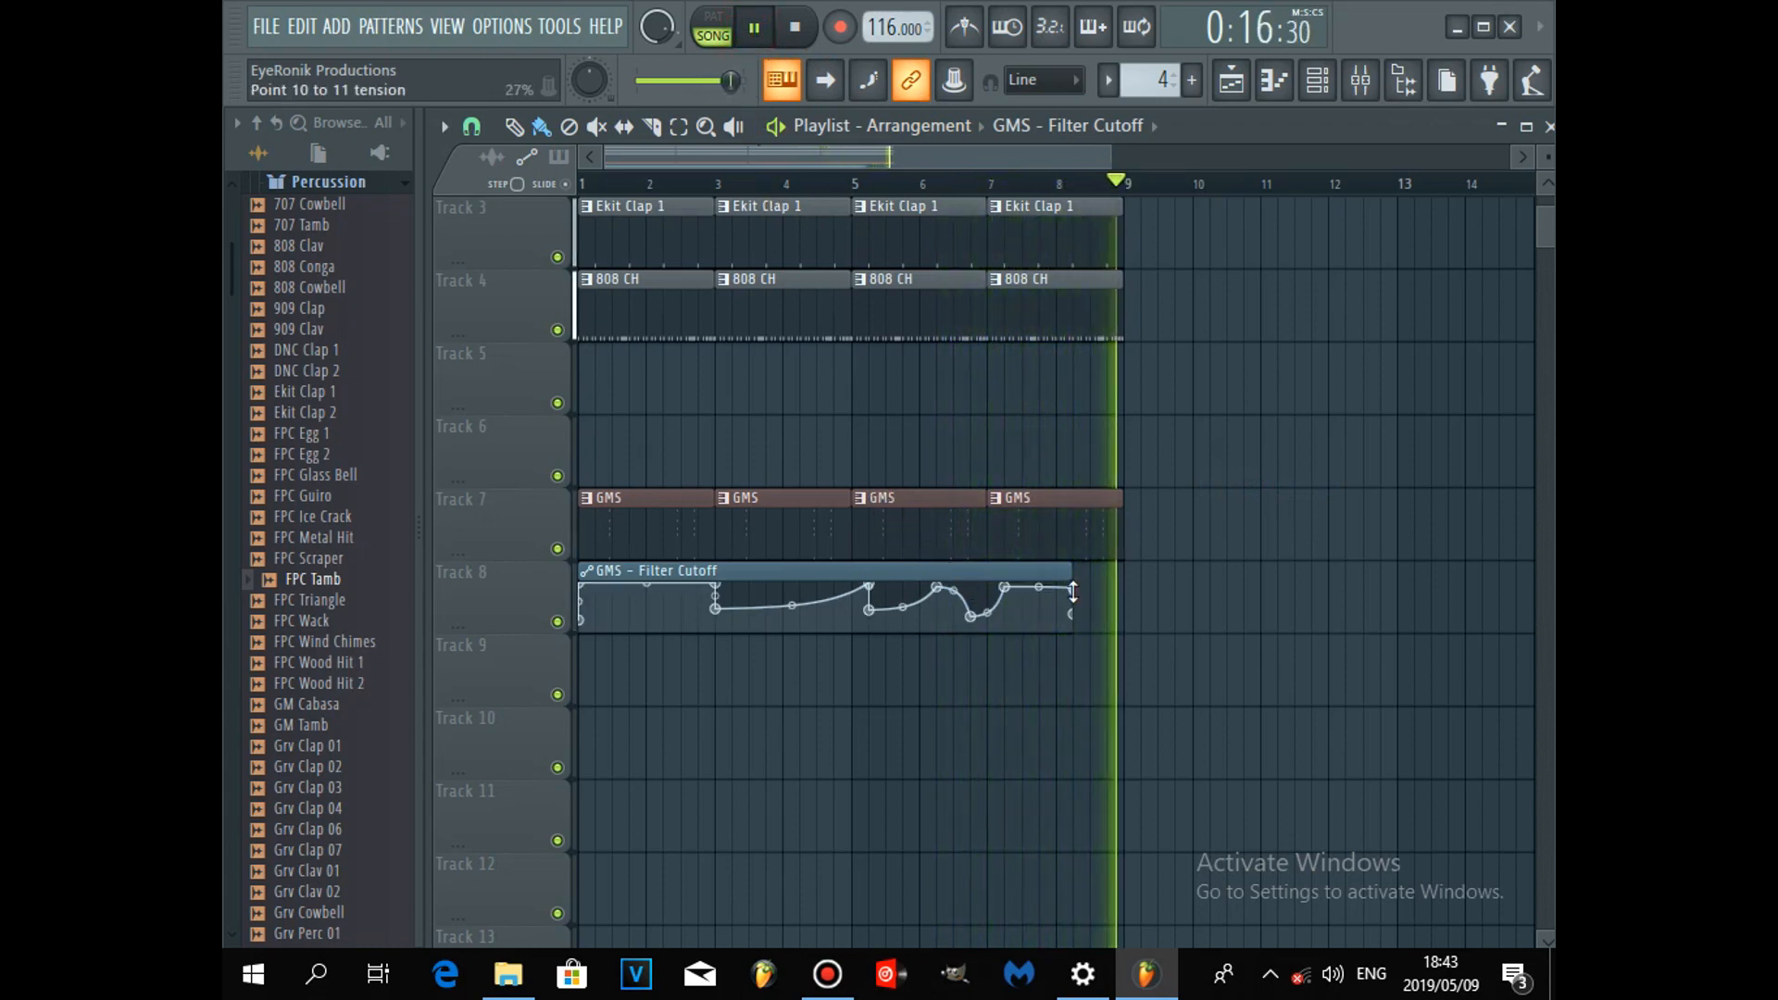
drag(1072, 585, 1106, 585)
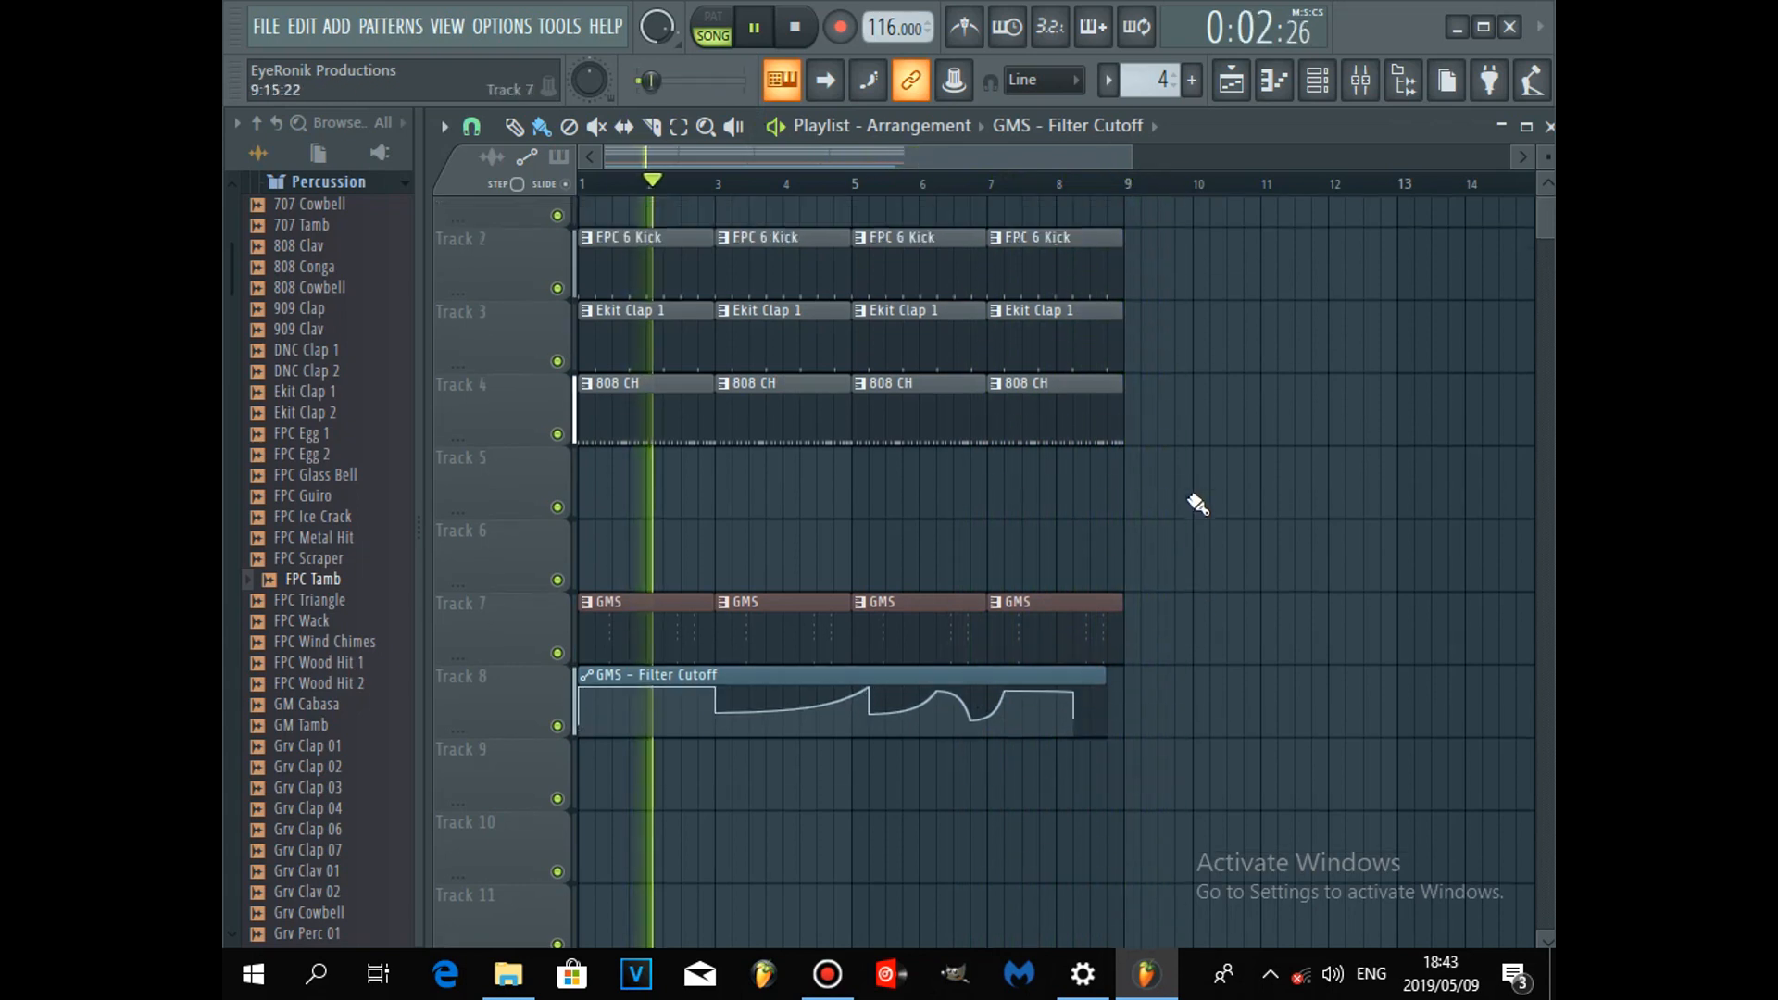
scroll(1198, 505, up, 1)
drag(1102, 718, 1116, 719)
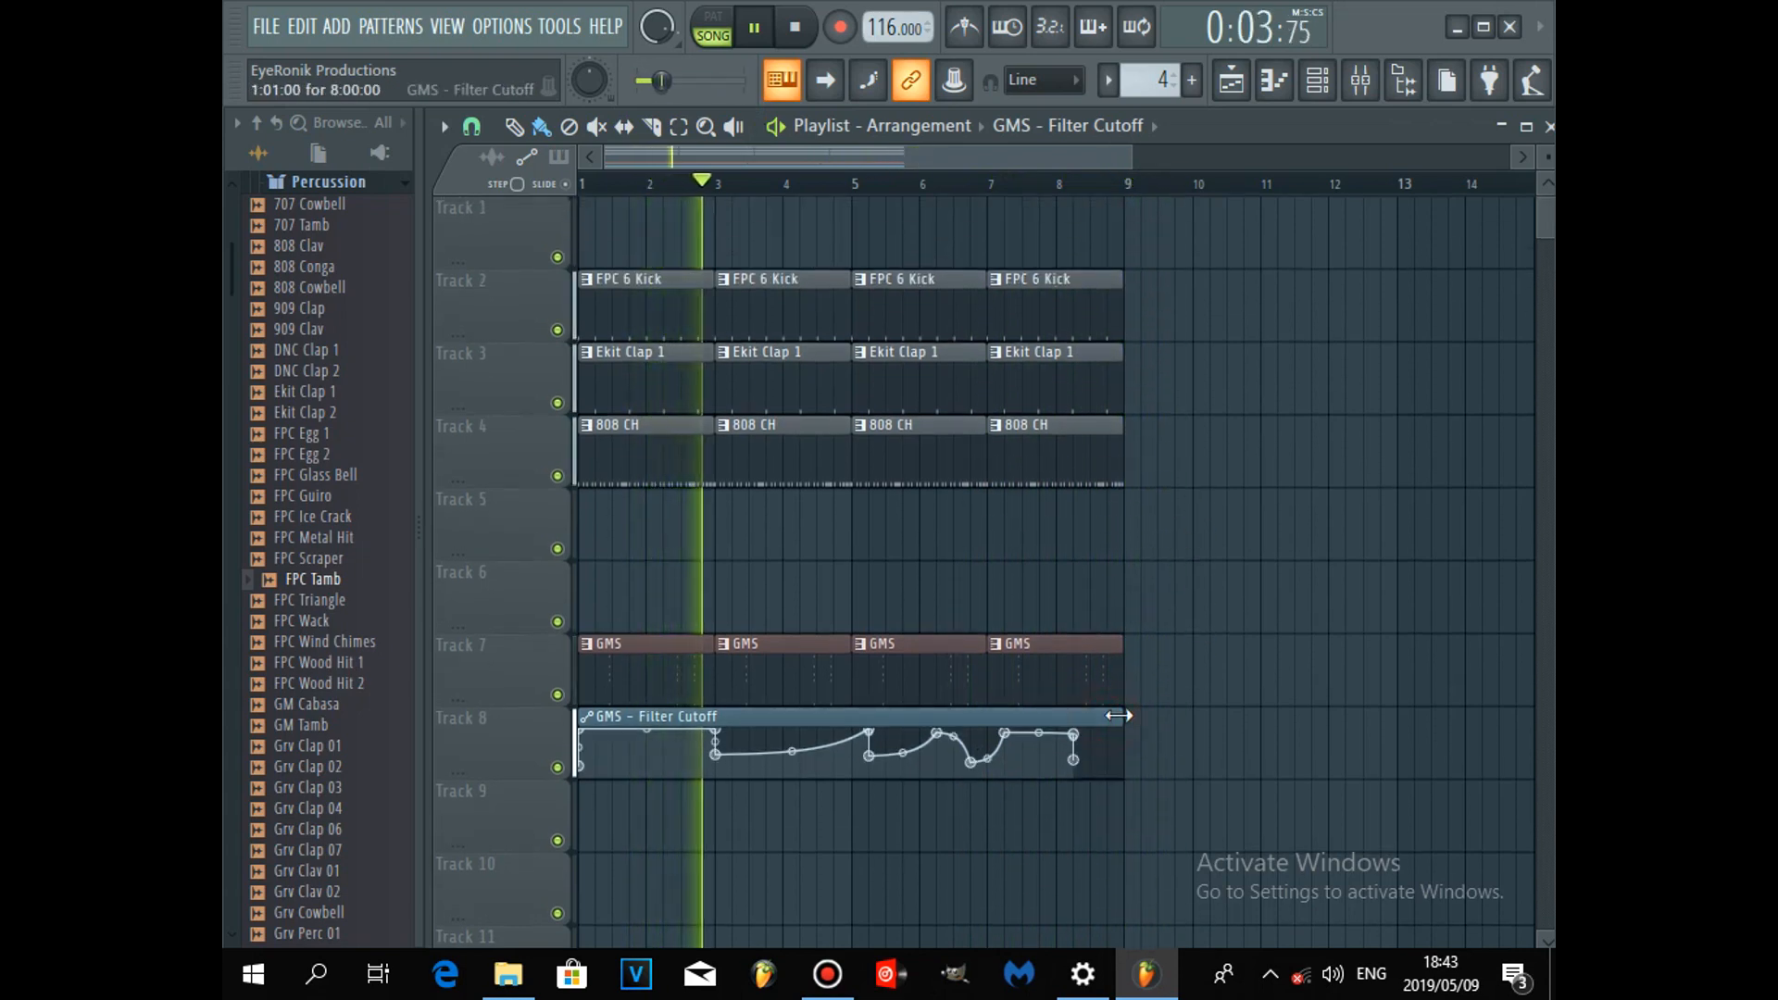
Lower the cutoff point at bar 3, shift the late dip to just past bar 7, and delete the peak at 8:05.
drag(715, 753, 718, 765)
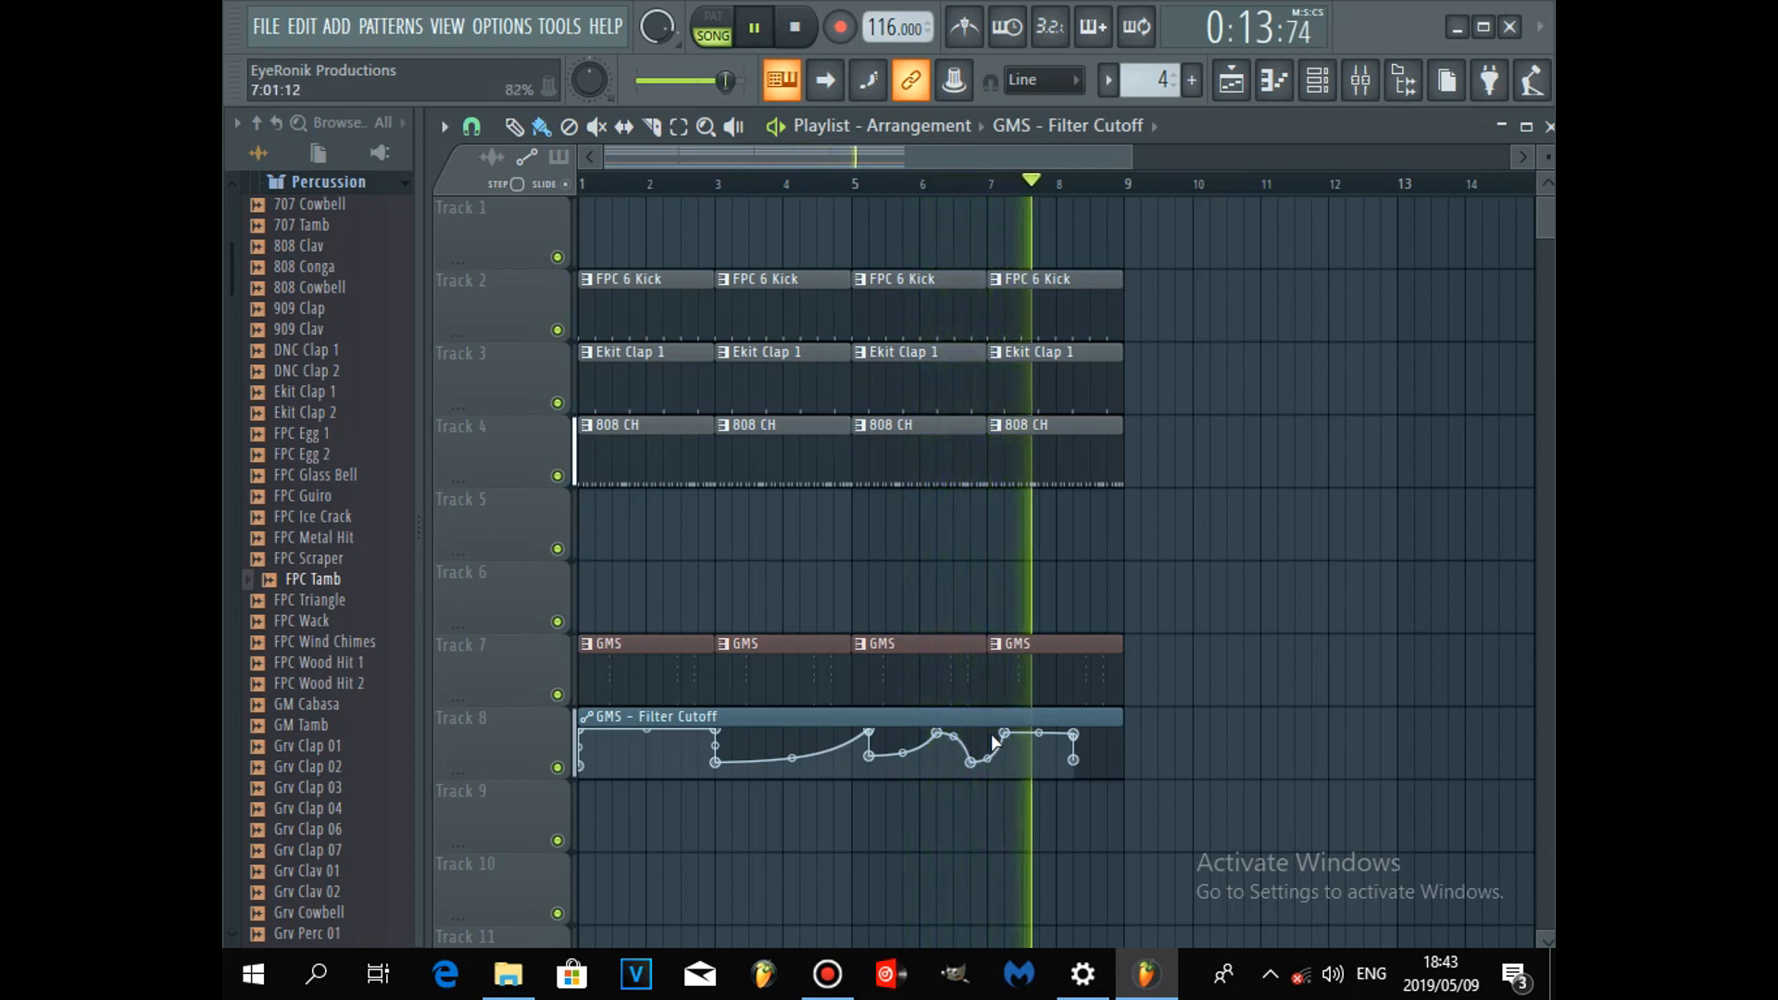
drag(971, 761, 1016, 758)
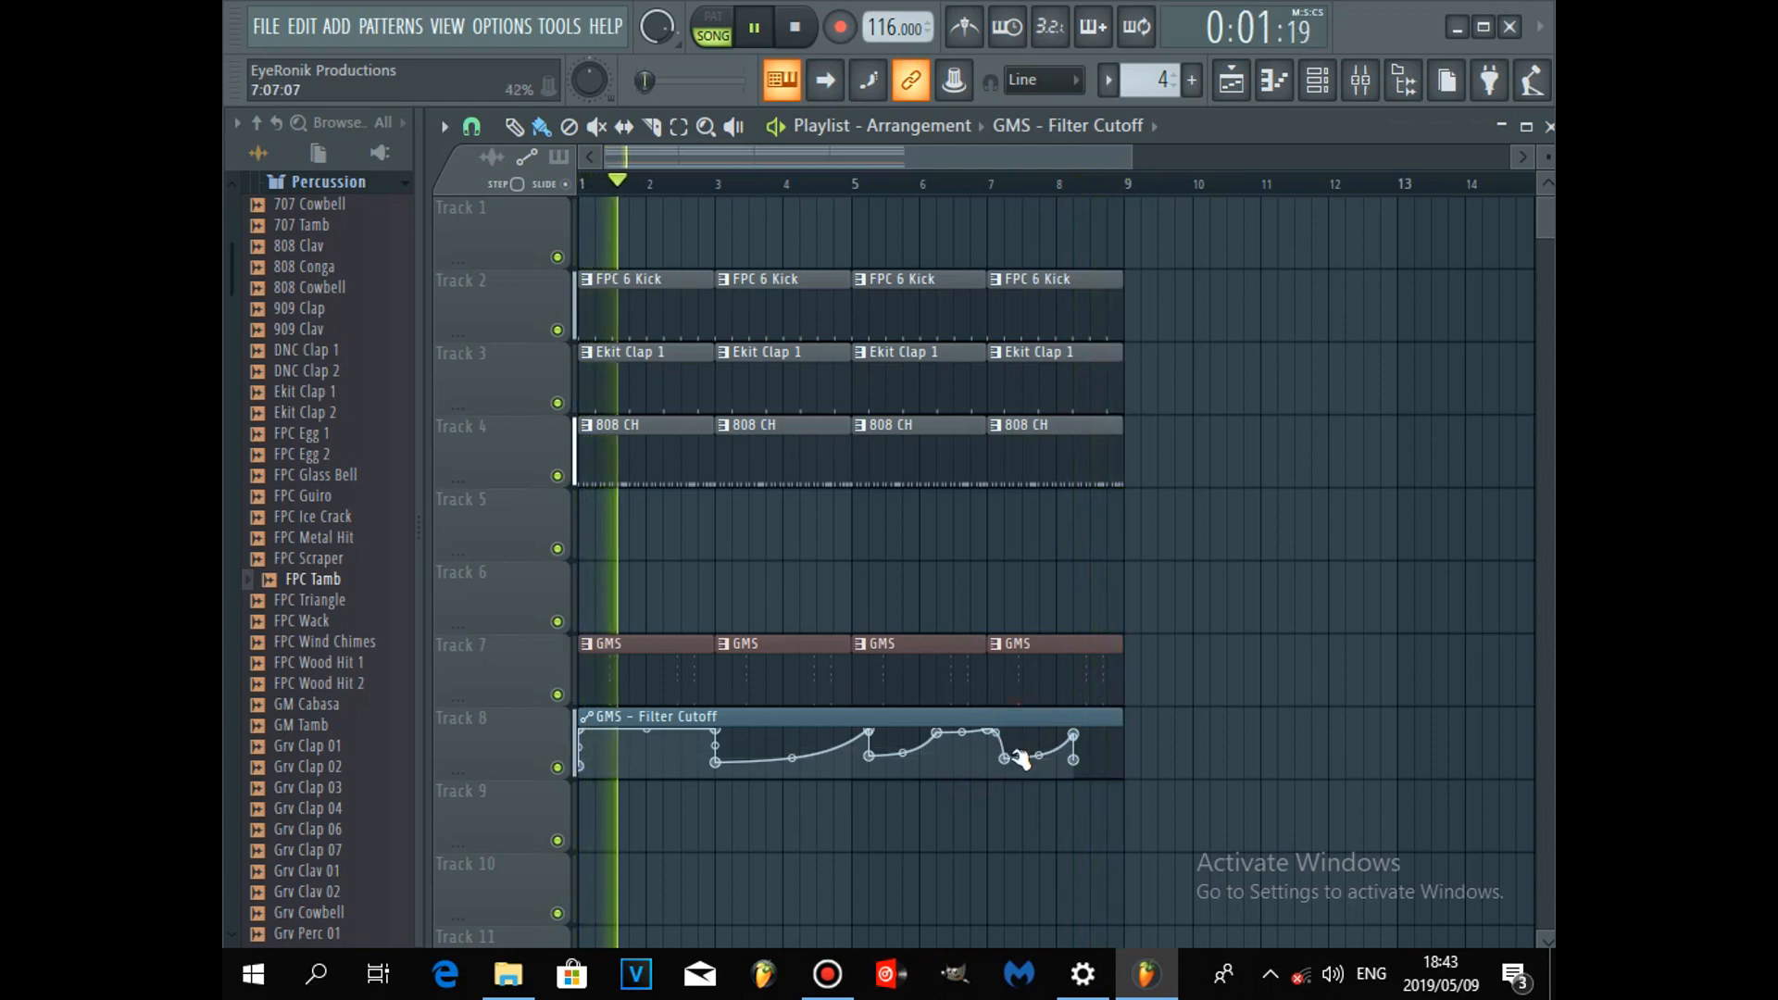
right_click(1077, 737)
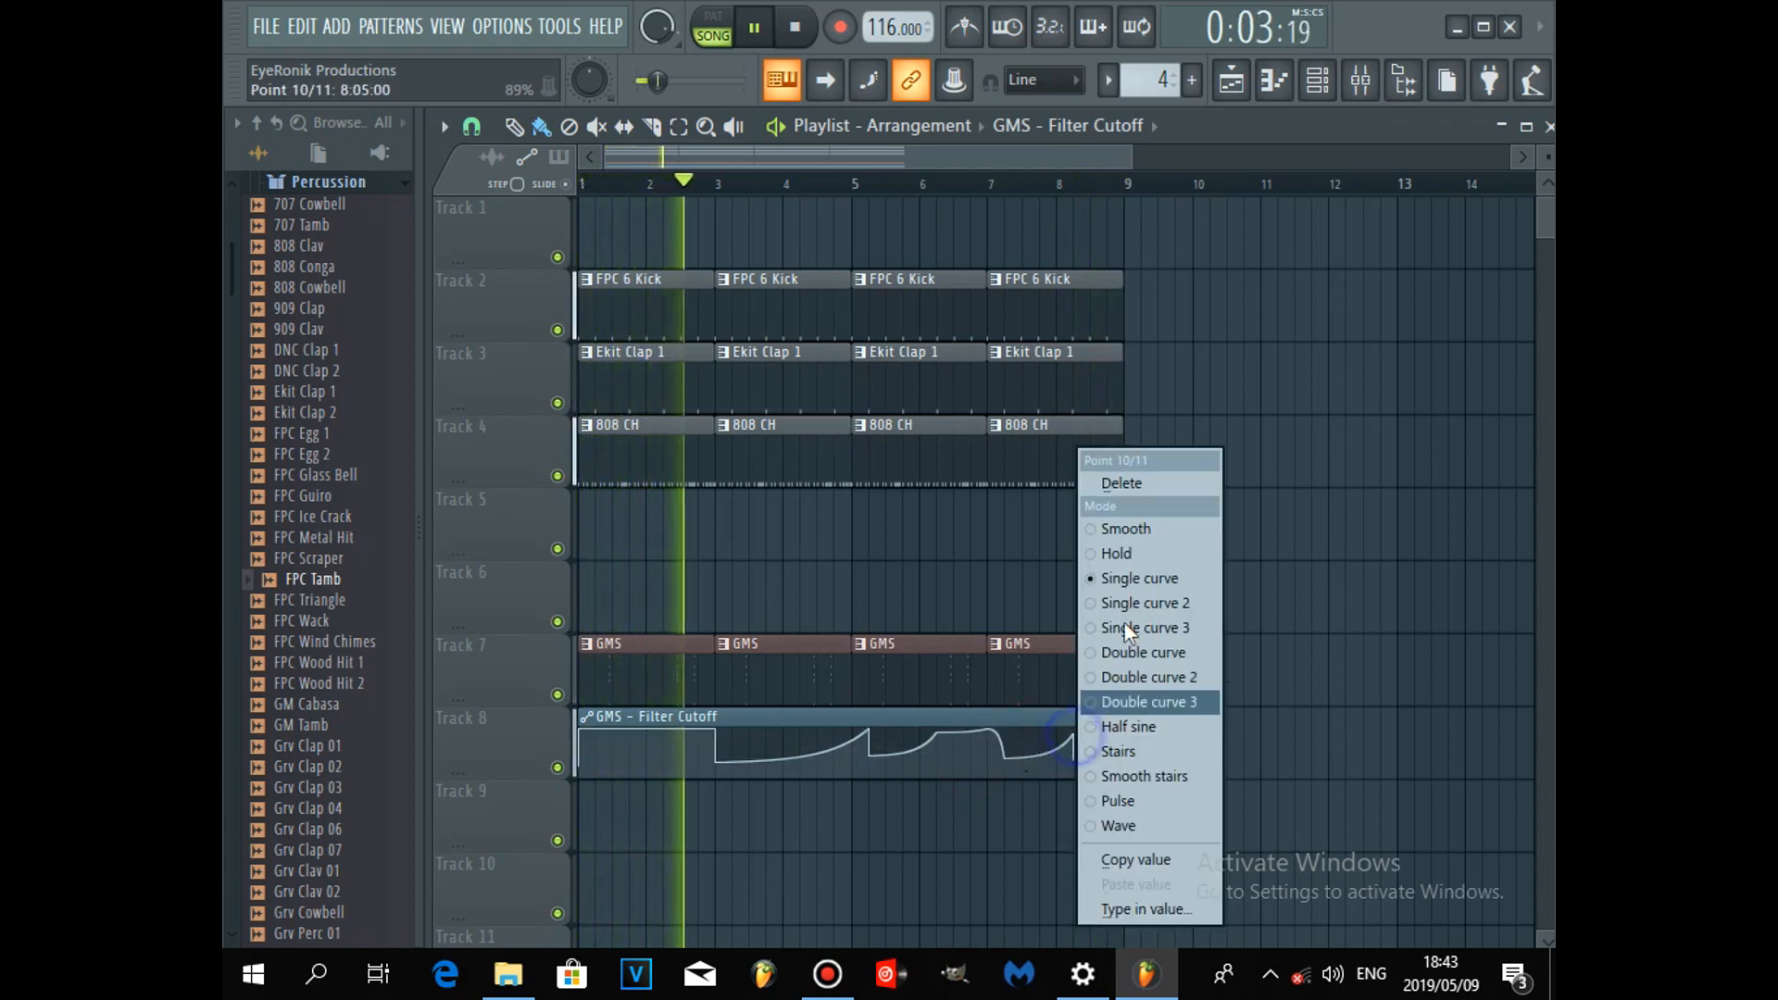
click(1126, 488)
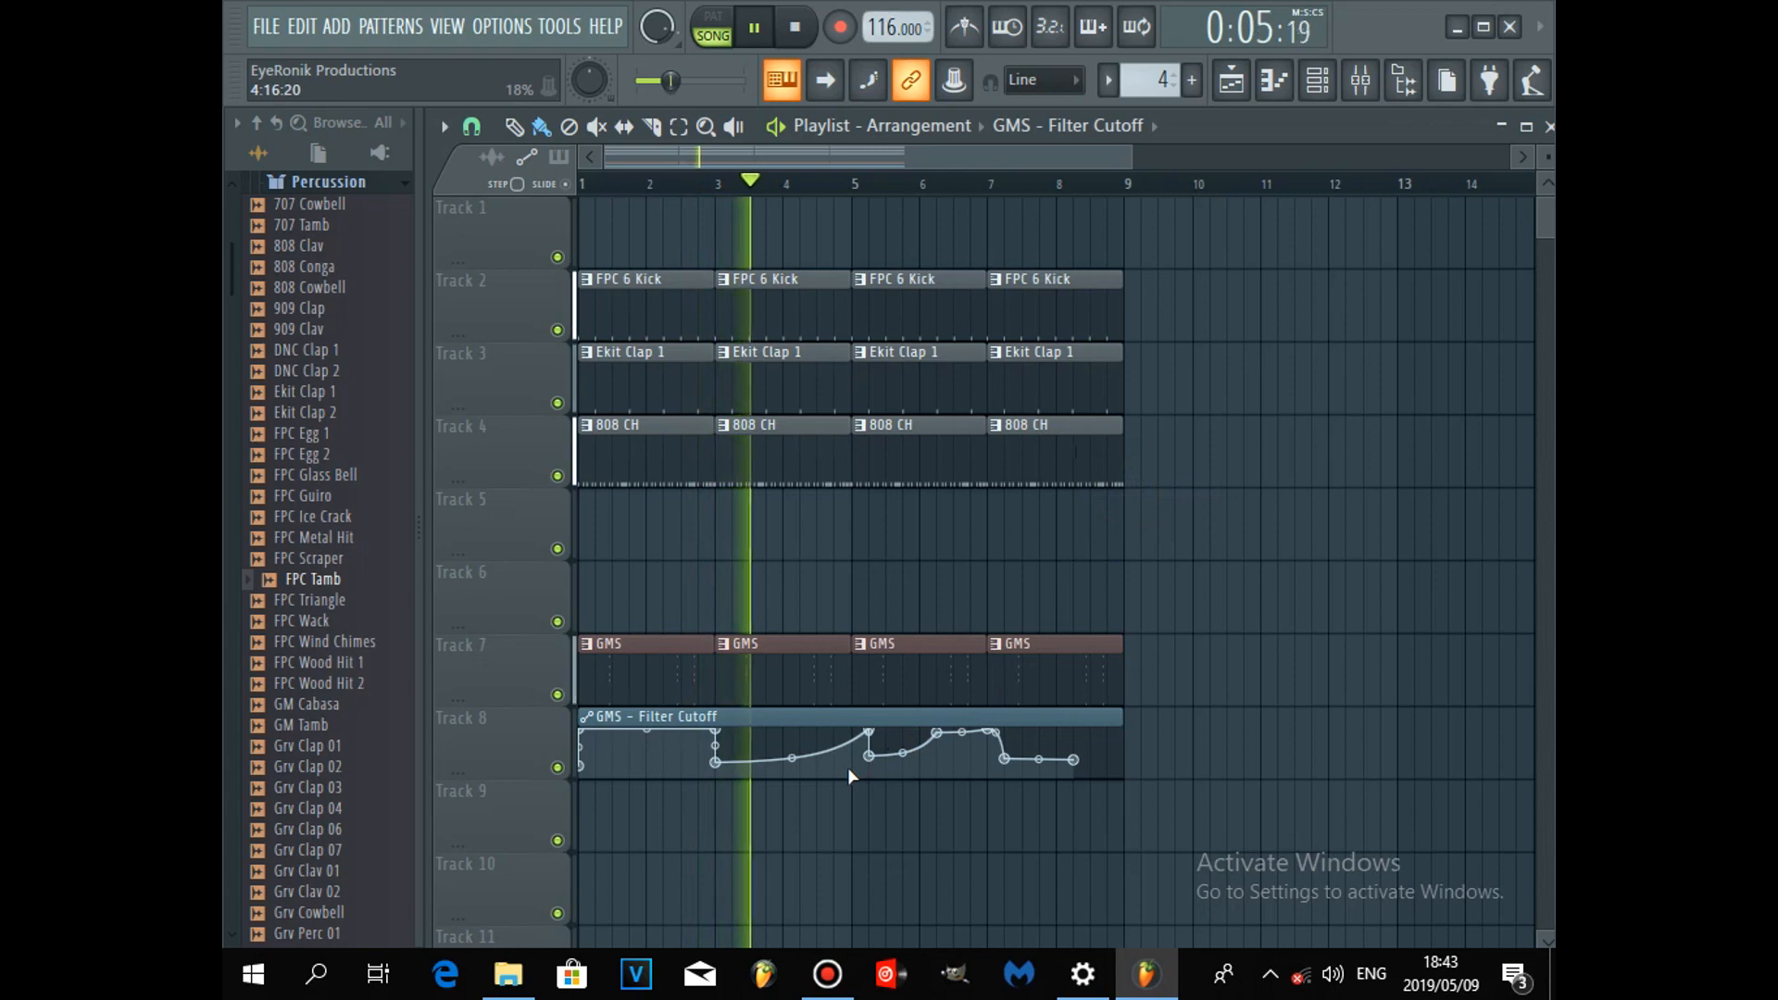
Bend the cutoff rise after bar 3 to 100% tension, delete the peak just past bar 5, and pause the song.
drag(791, 757, 792, 787)
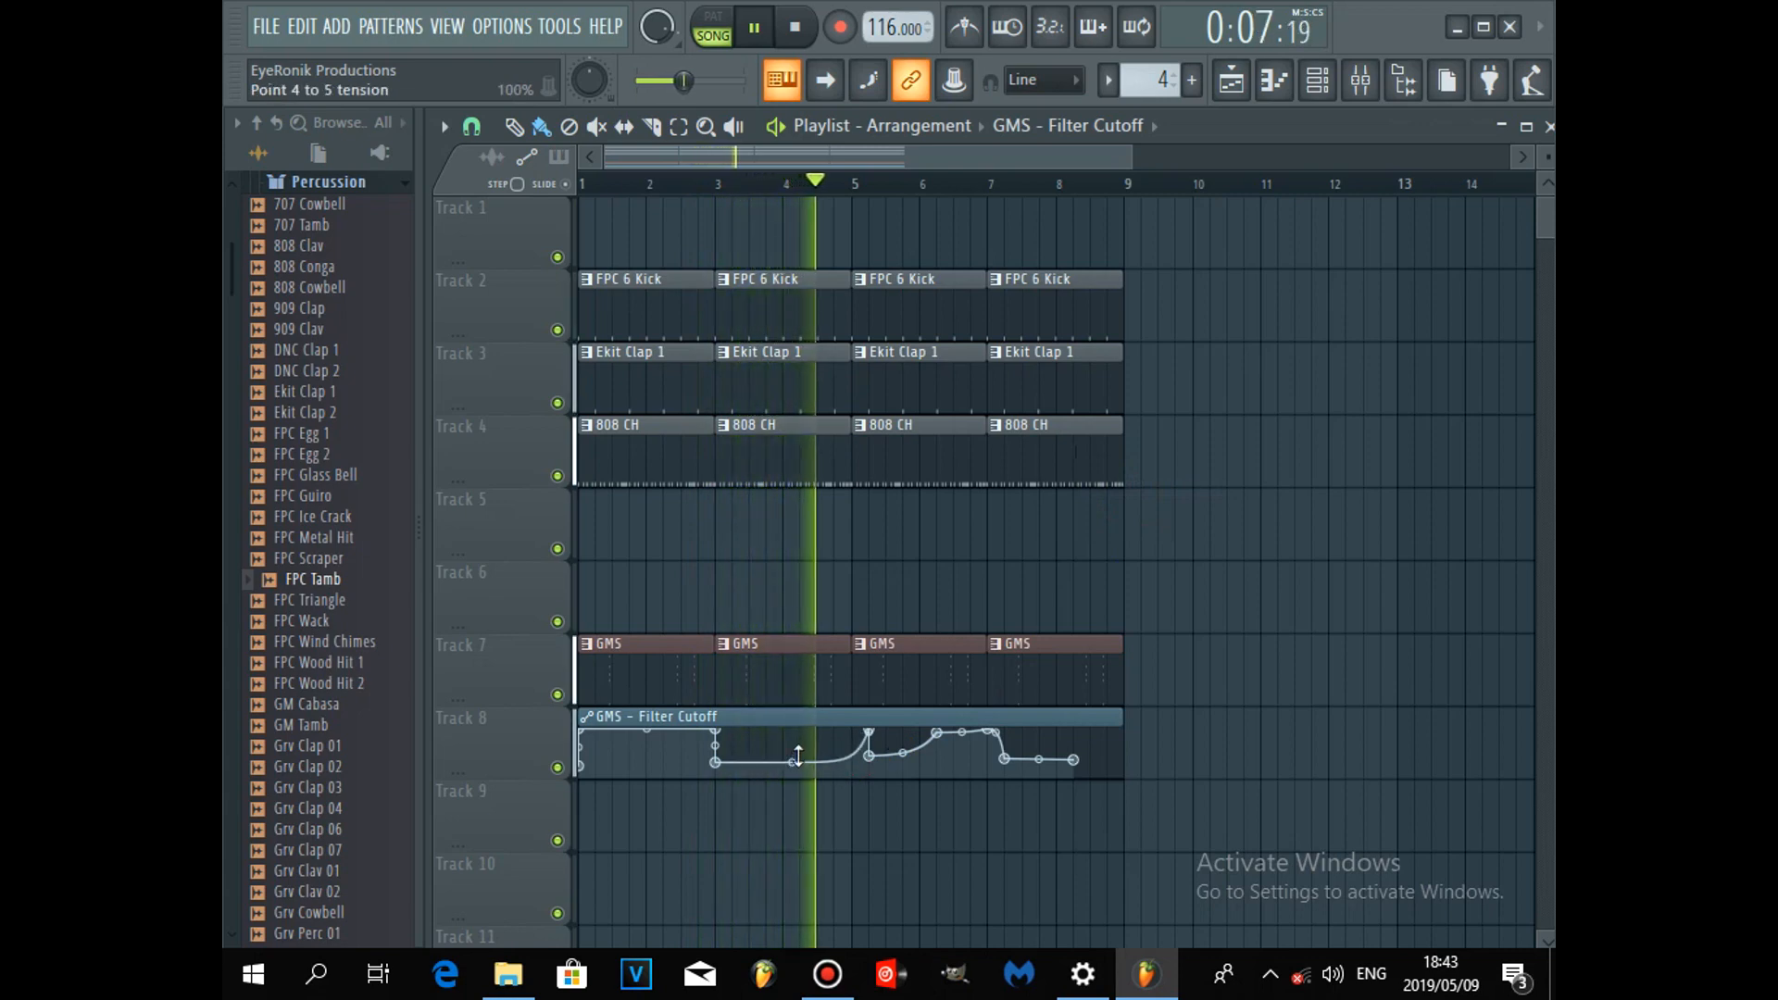
right_click(871, 753)
click(912, 484)
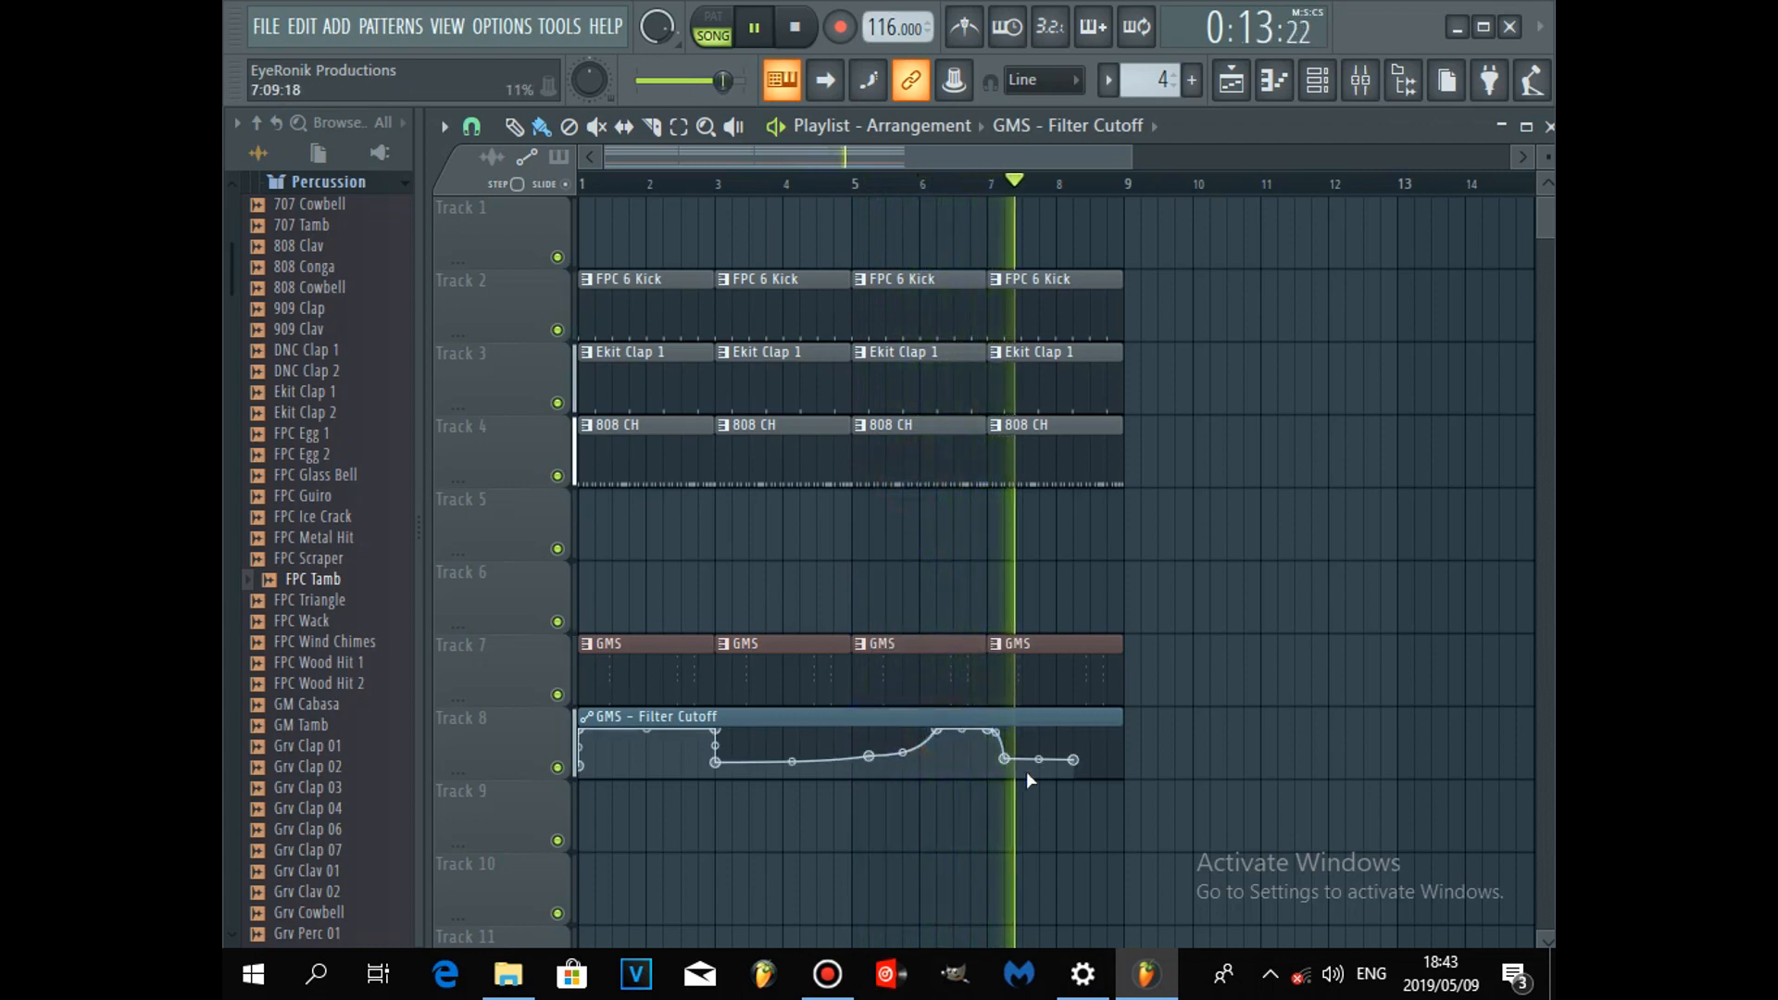
click(1074, 760)
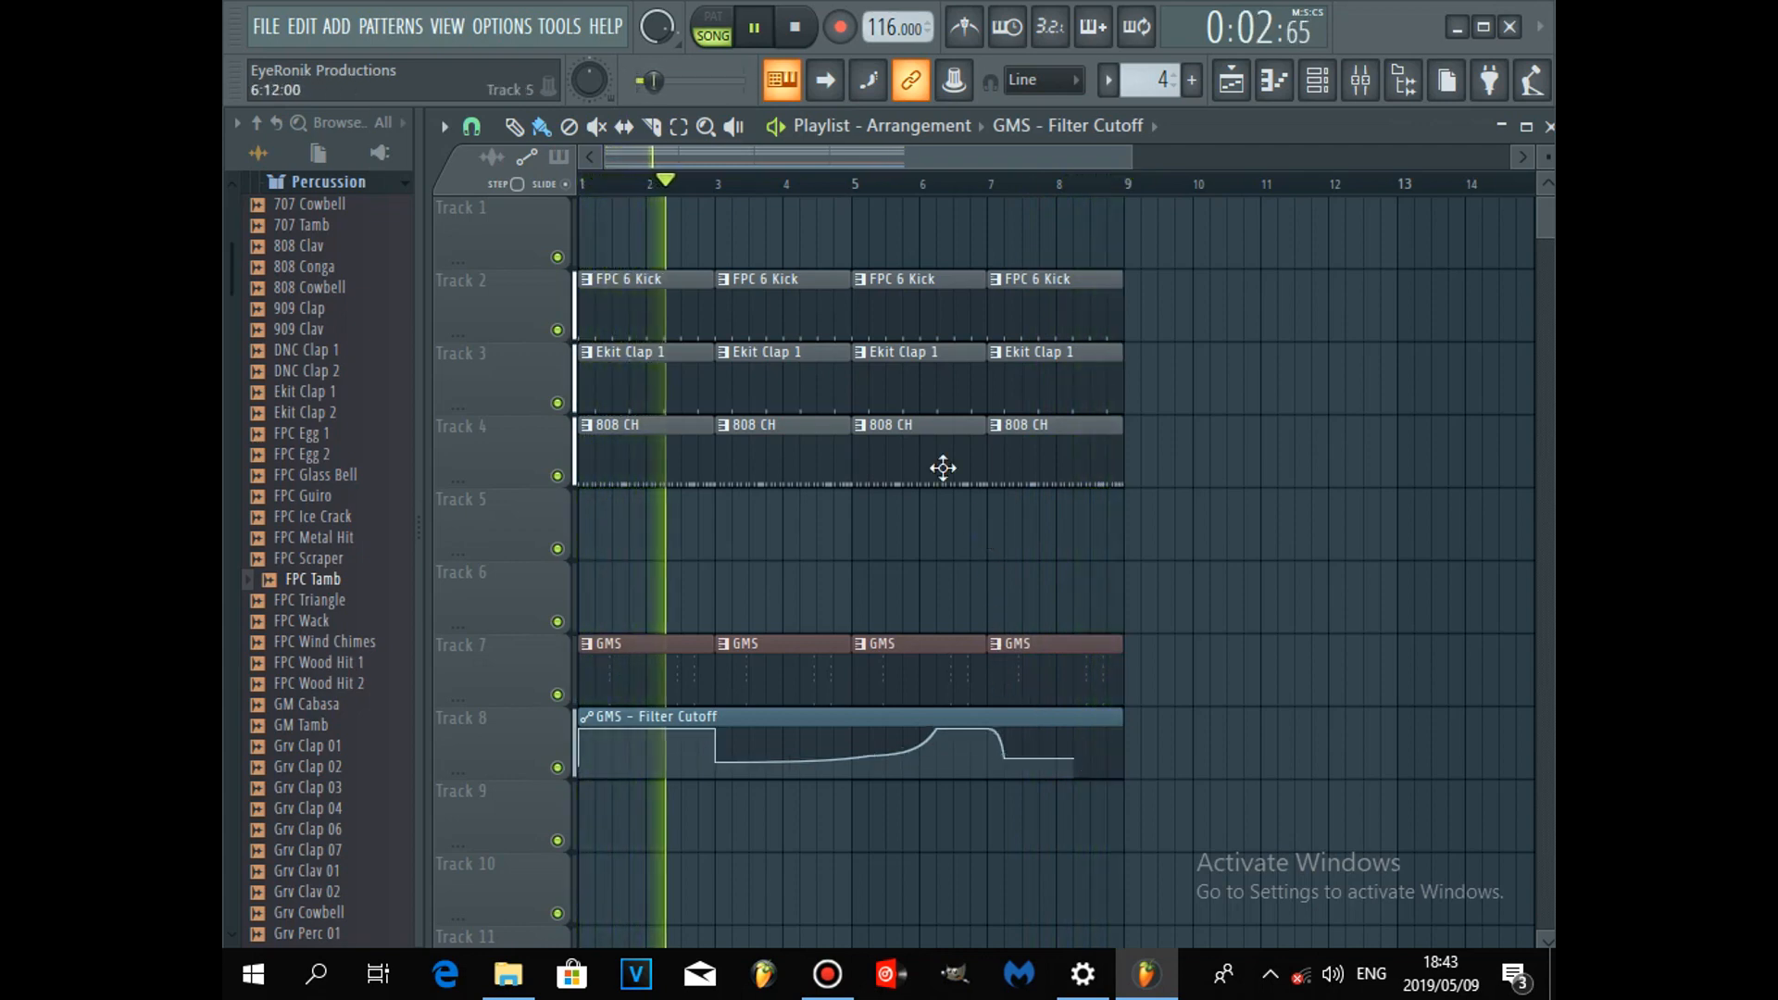
click(753, 27)
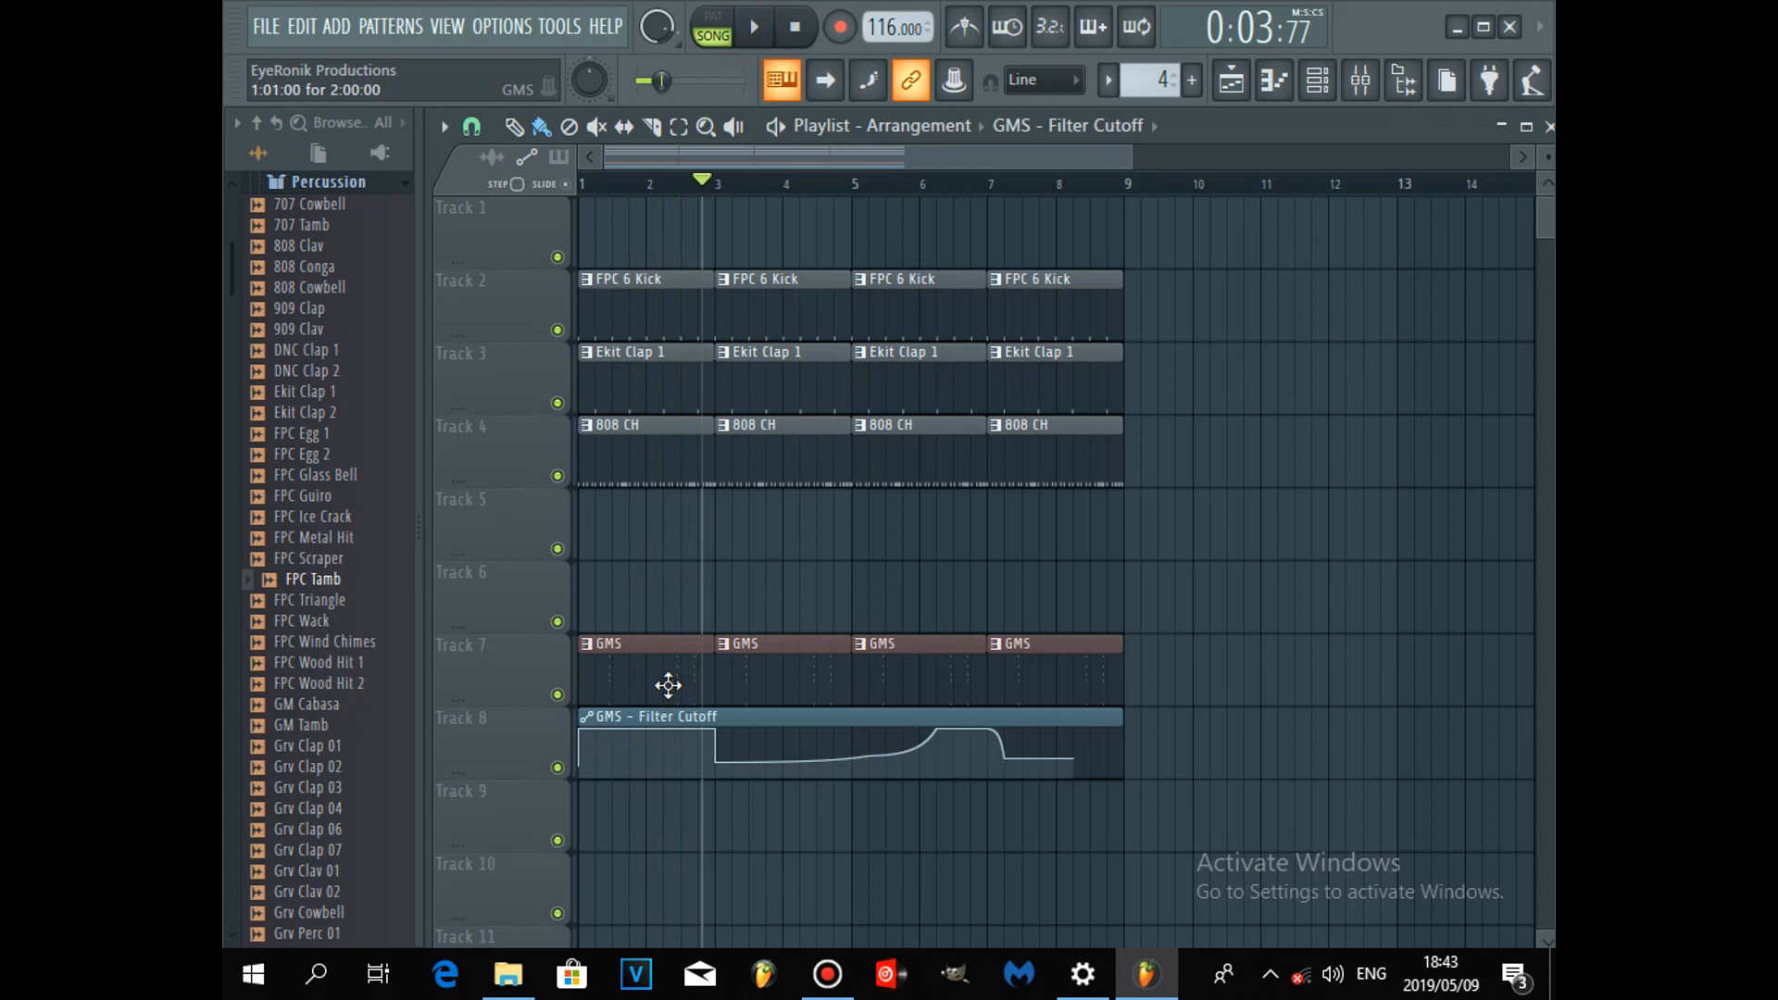
click(826, 973)
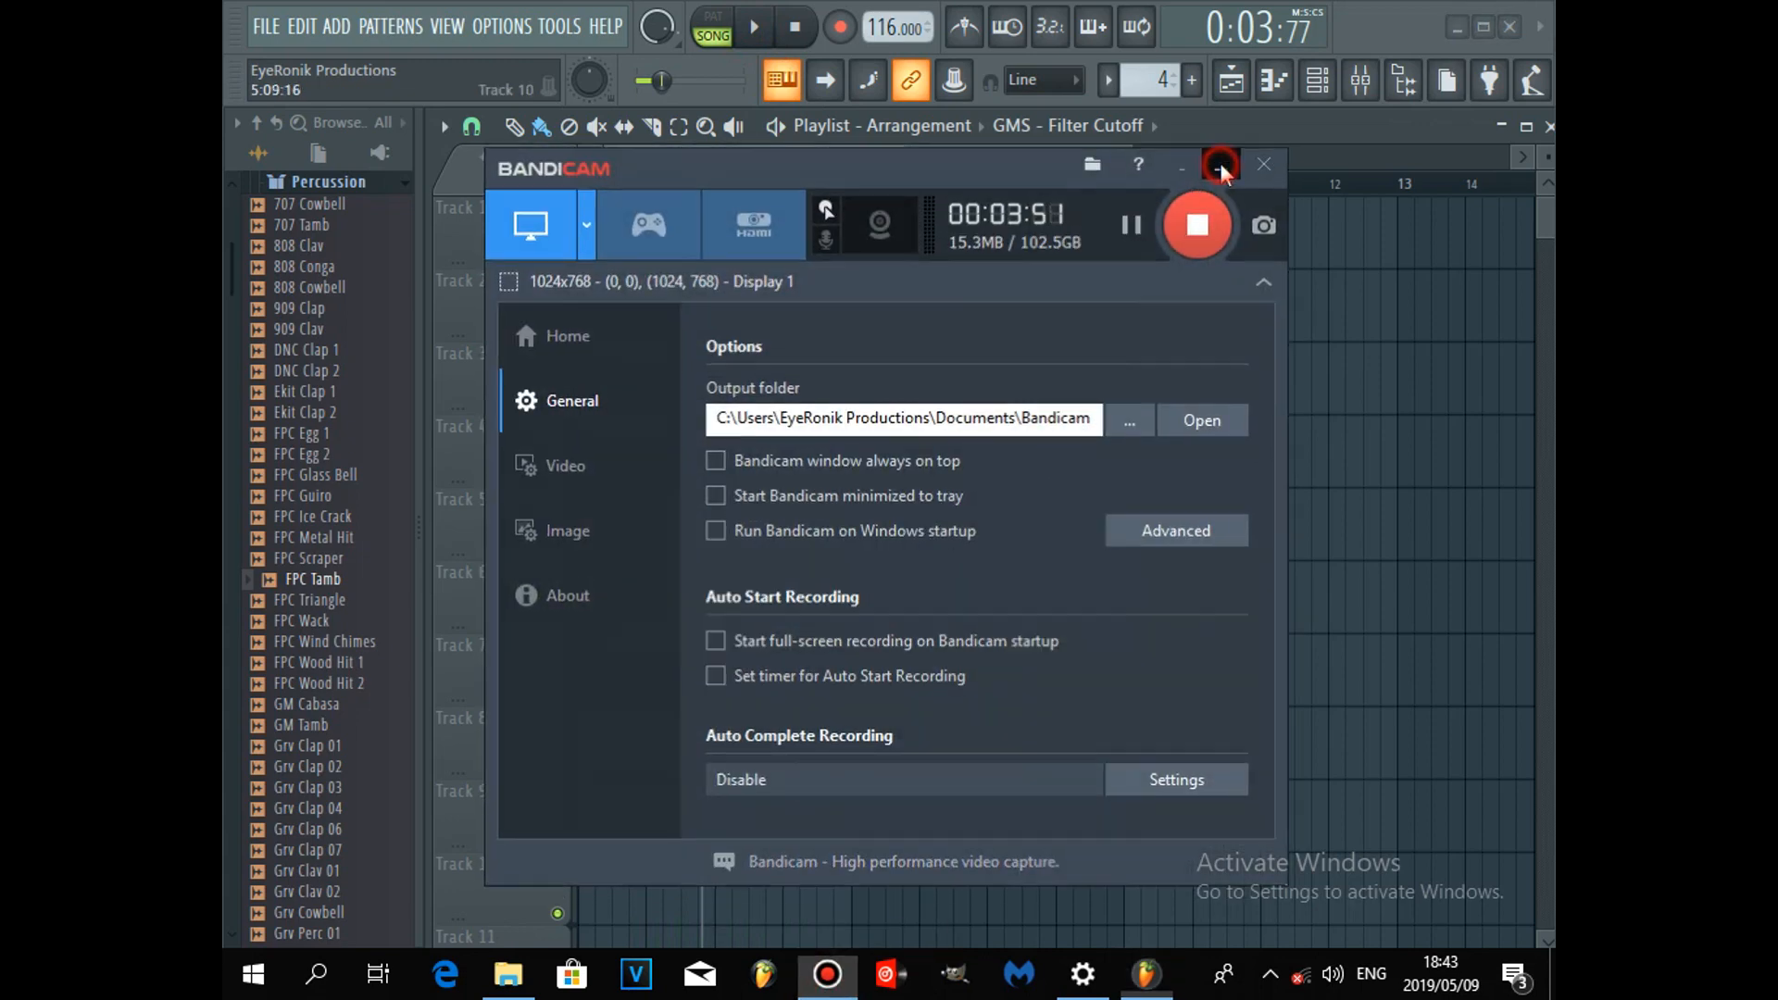
click(1222, 163)
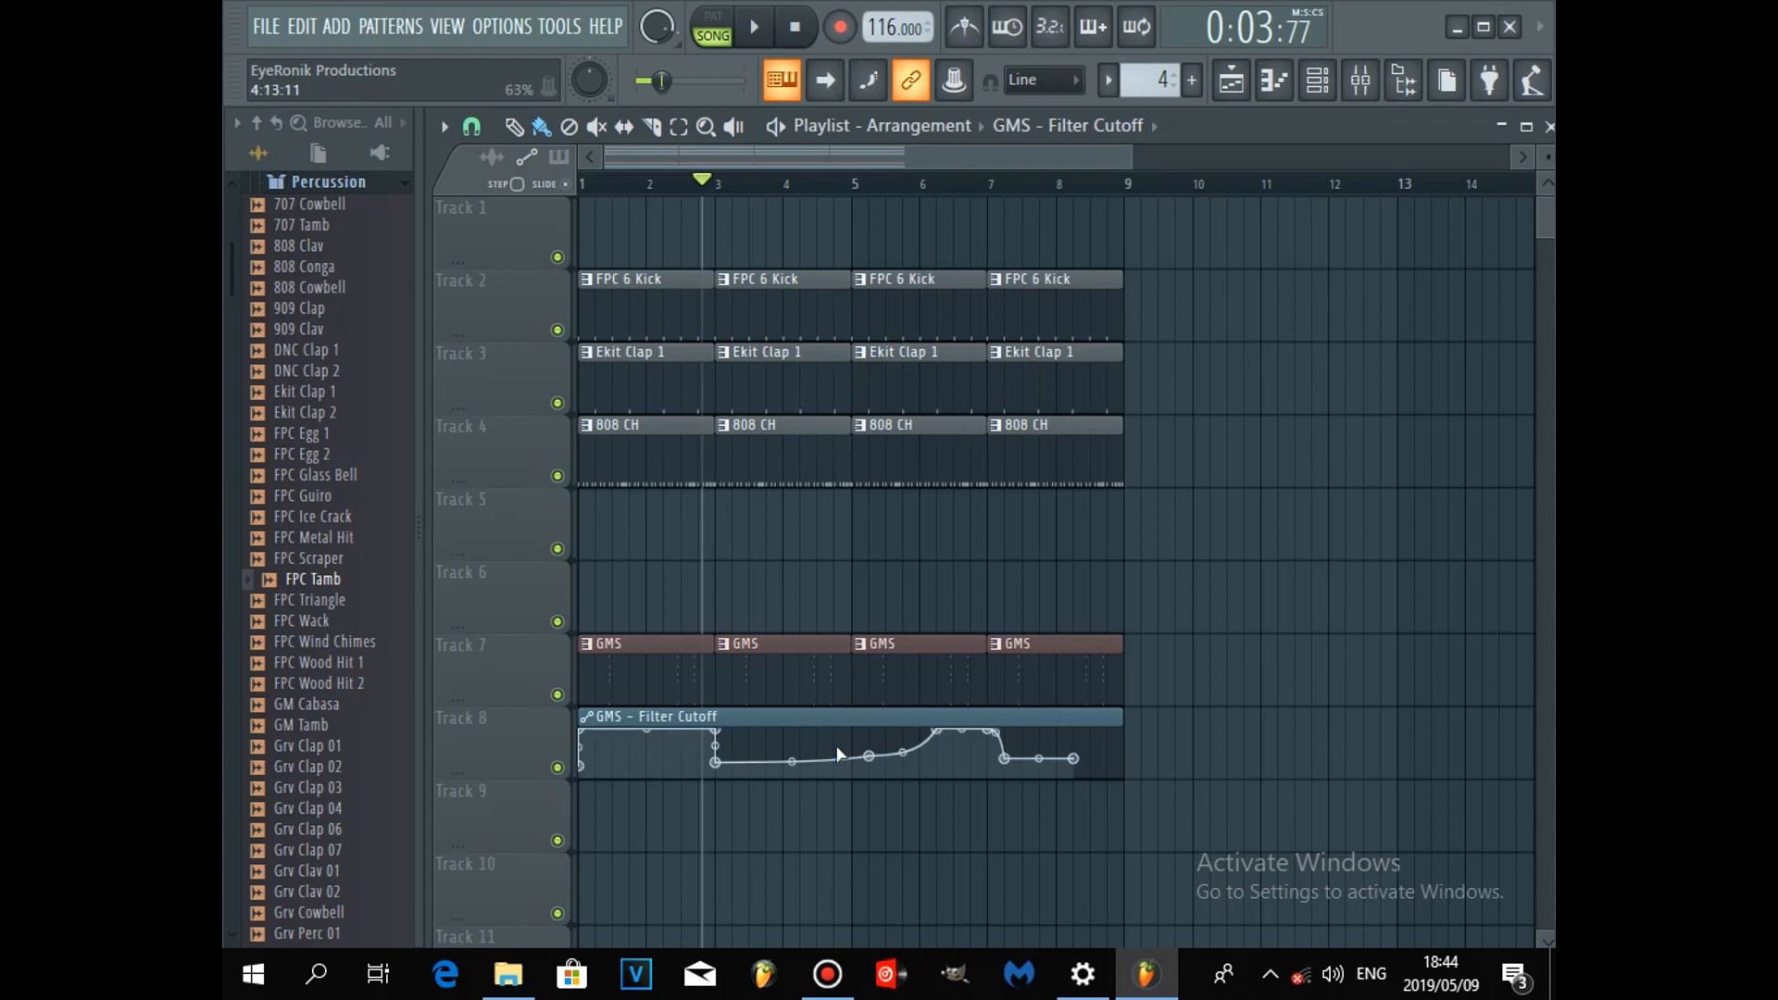
Delete the low cutoff points after bar 7 and move the remaining 100% end point to bar 9.
right_click(1009, 759)
click(1058, 491)
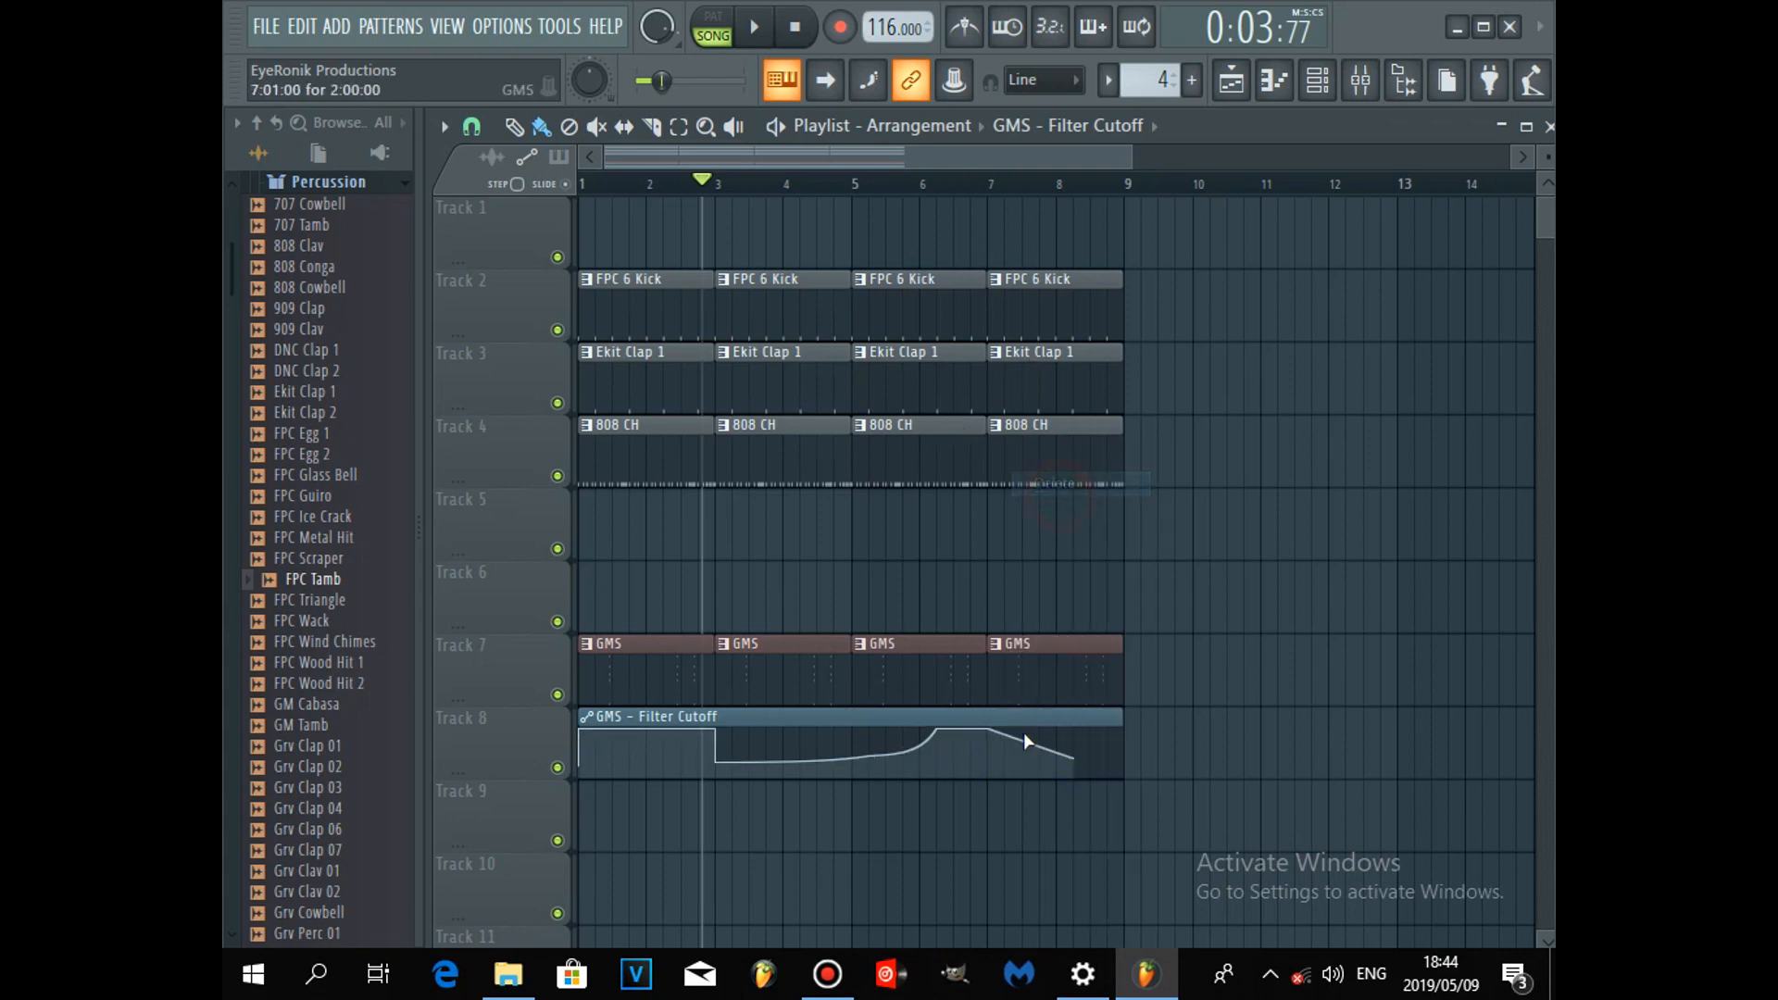
right_click(1075, 759)
click(1122, 488)
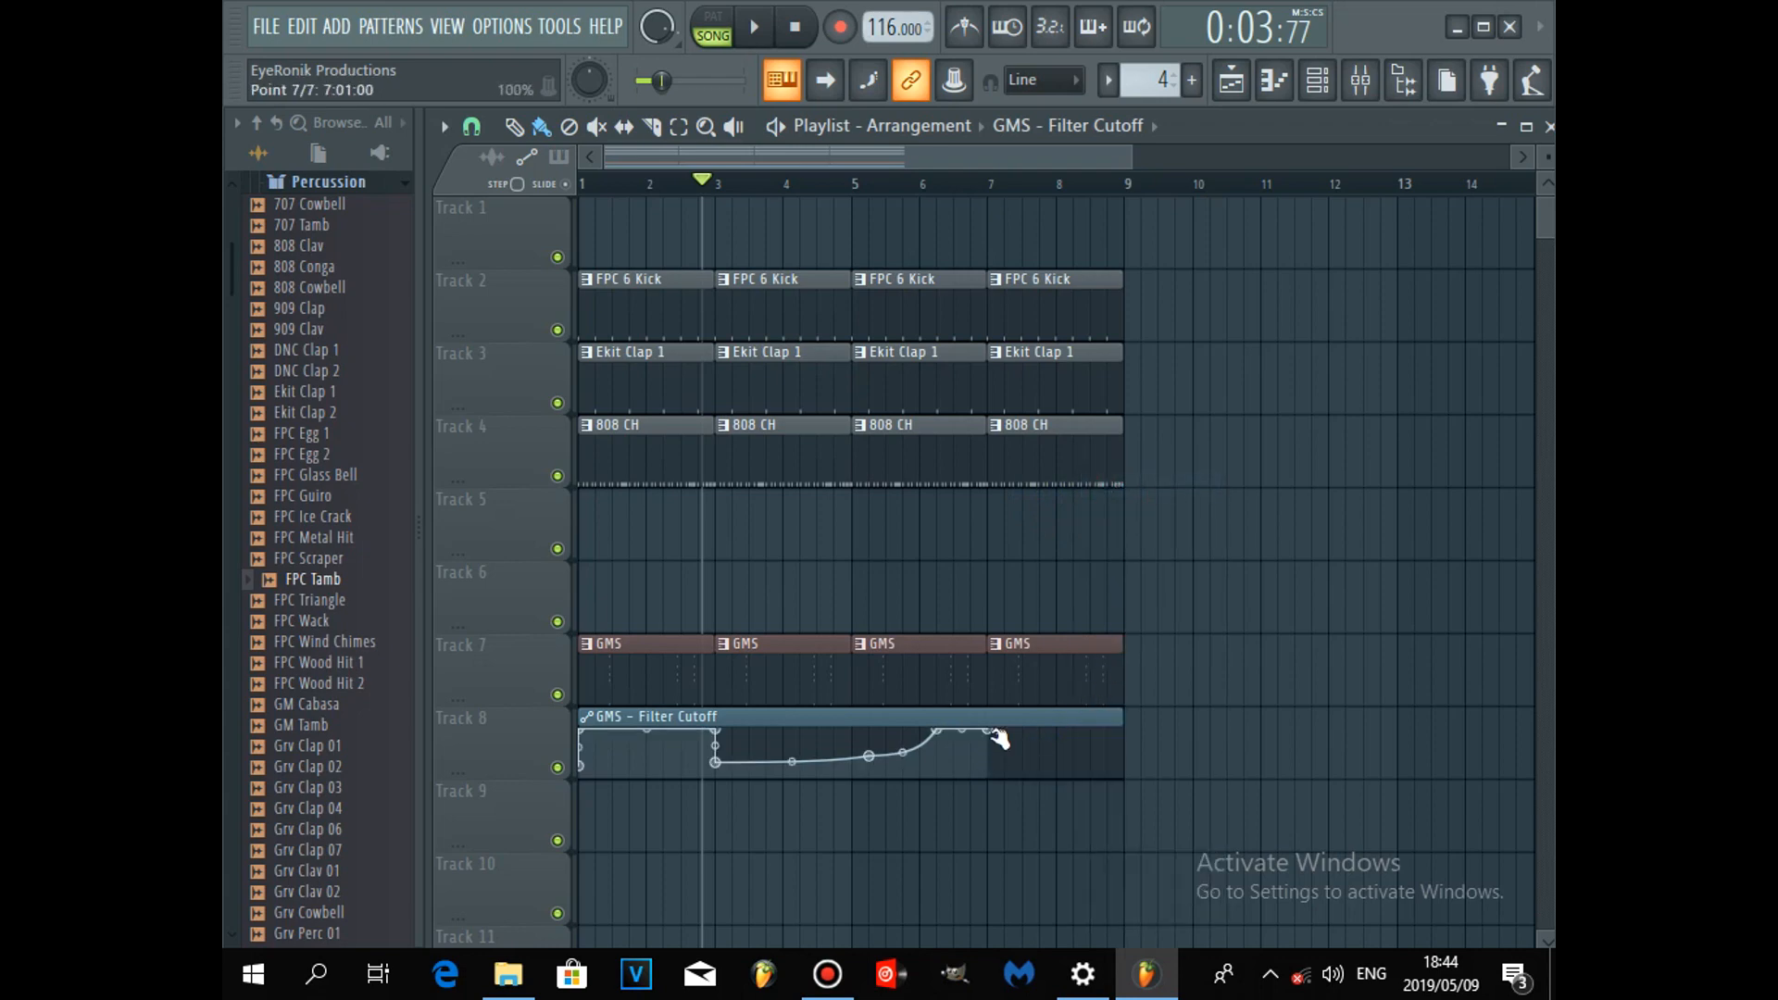
drag(993, 730, 1070, 718)
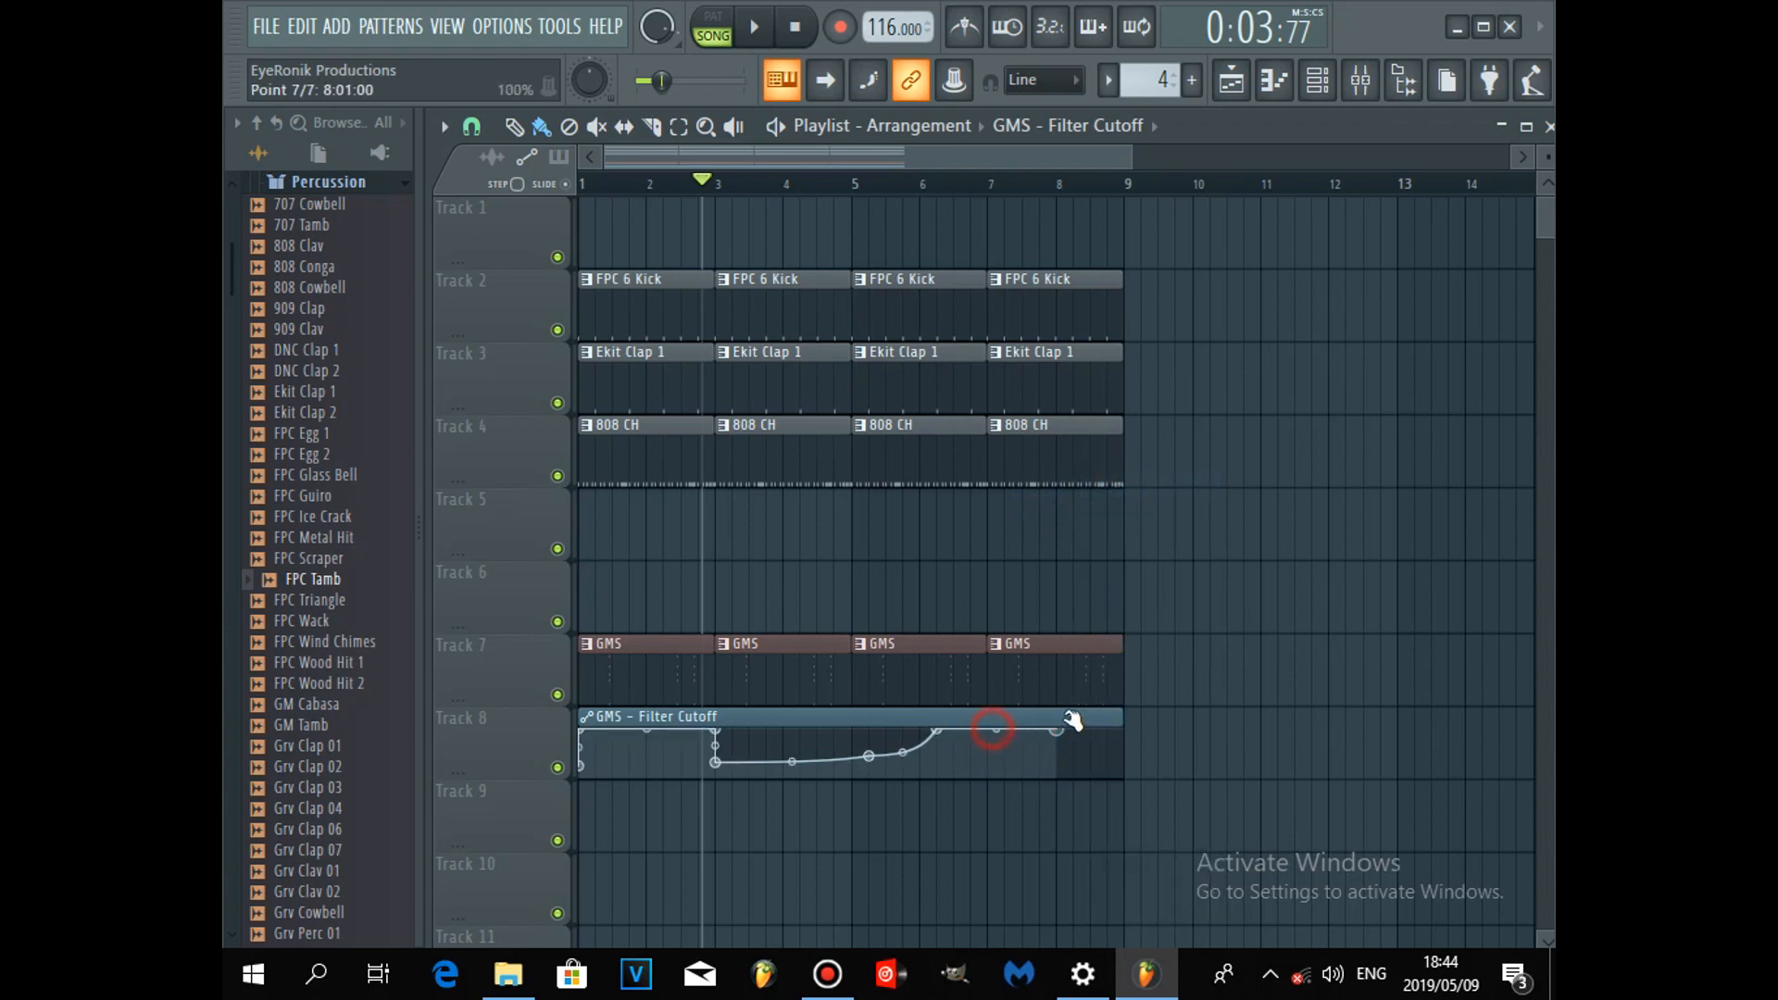
Delete the cutoff points between bar 3 and the clip's end, and bow the remaining long ramp upward.
right_click(943, 732)
click(1000, 486)
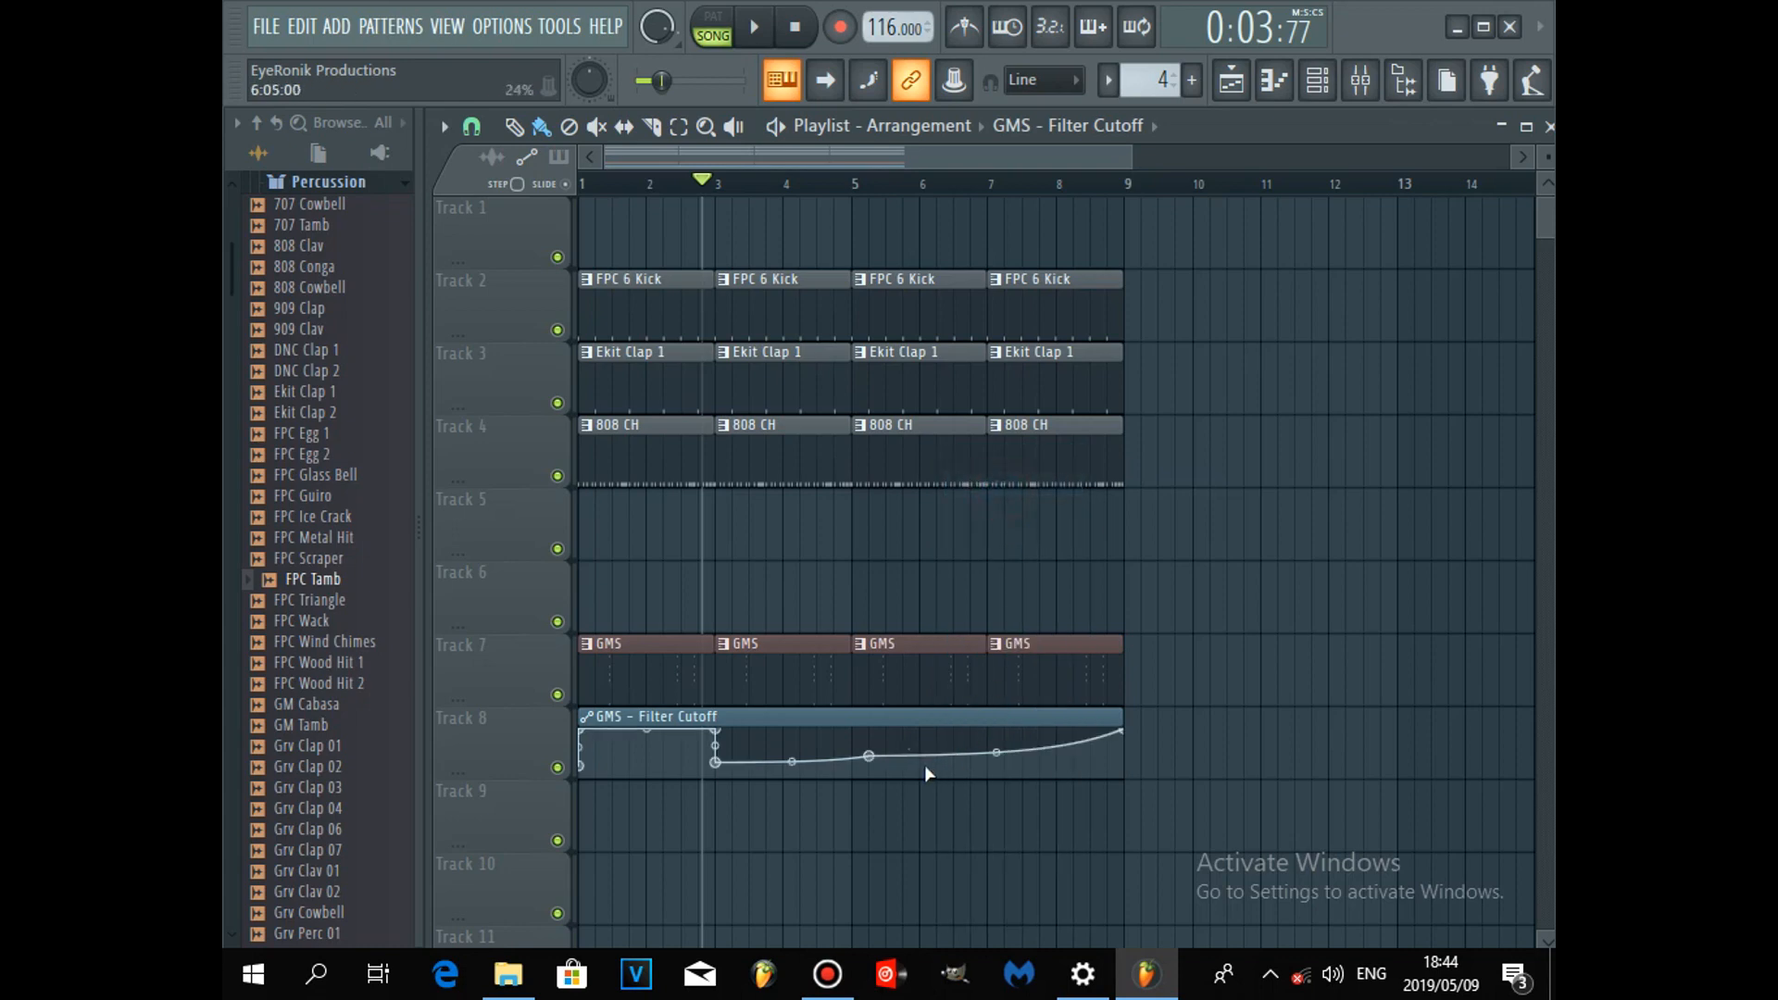
right_click(869, 758)
click(995, 483)
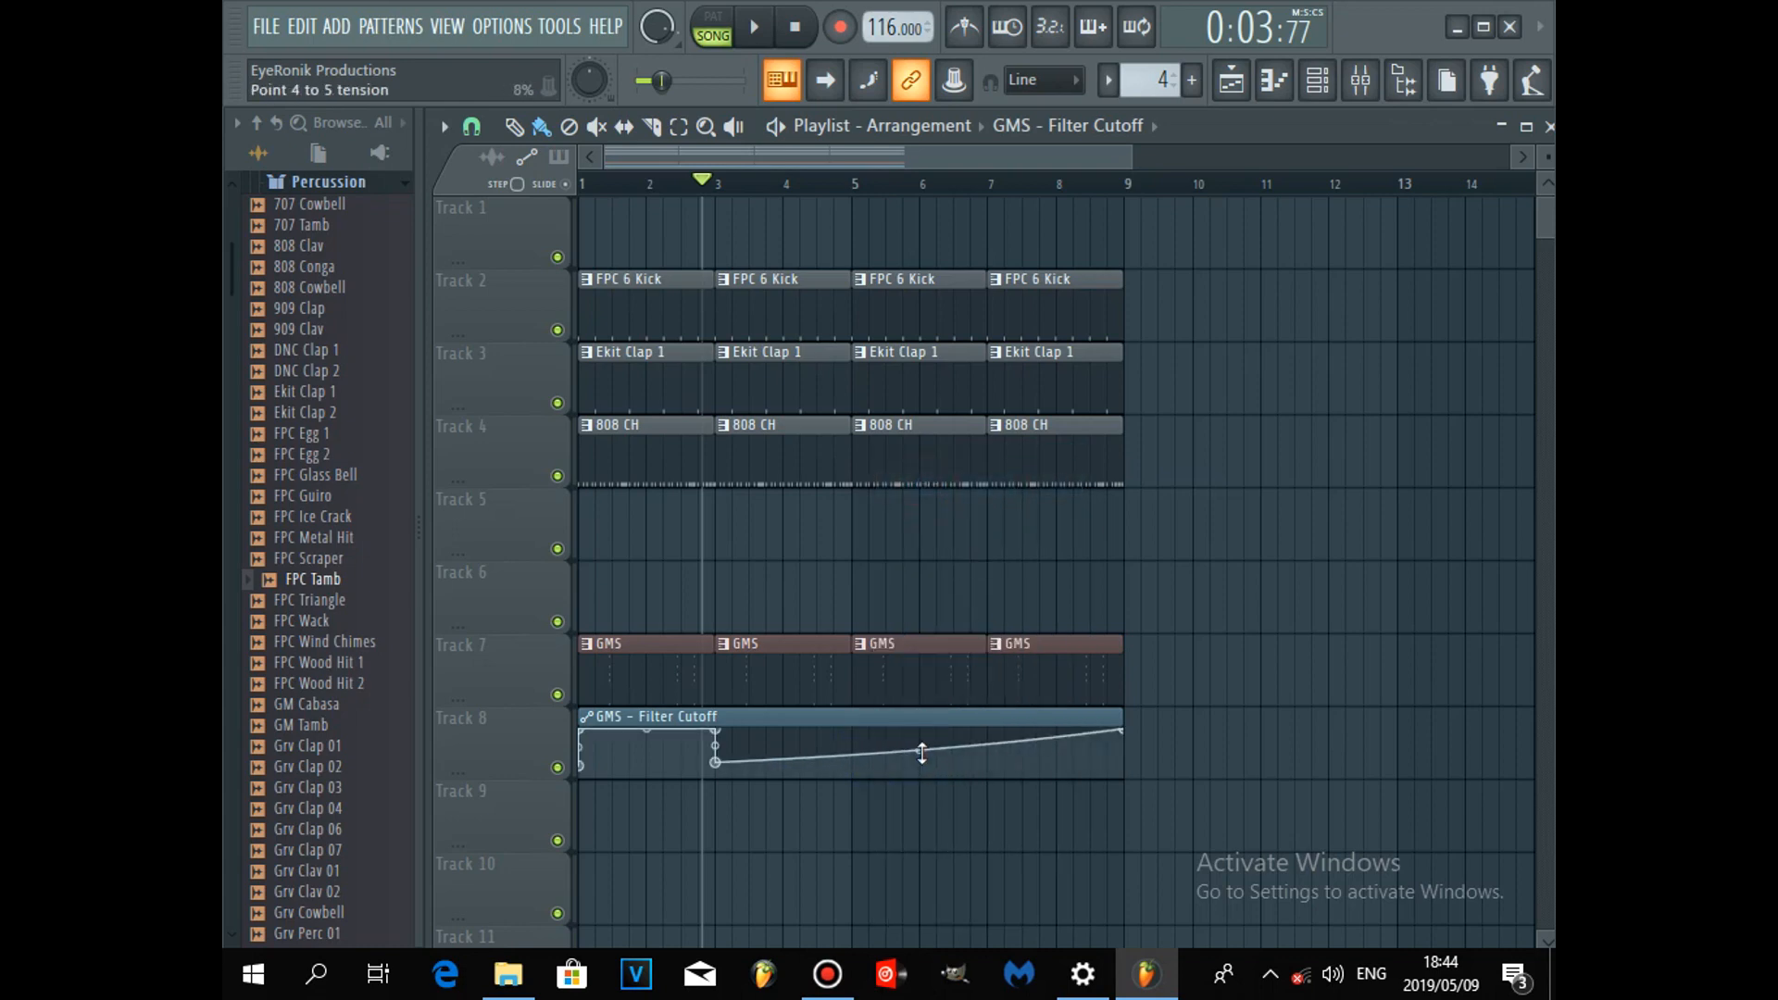
drag(925, 748, 925, 733)
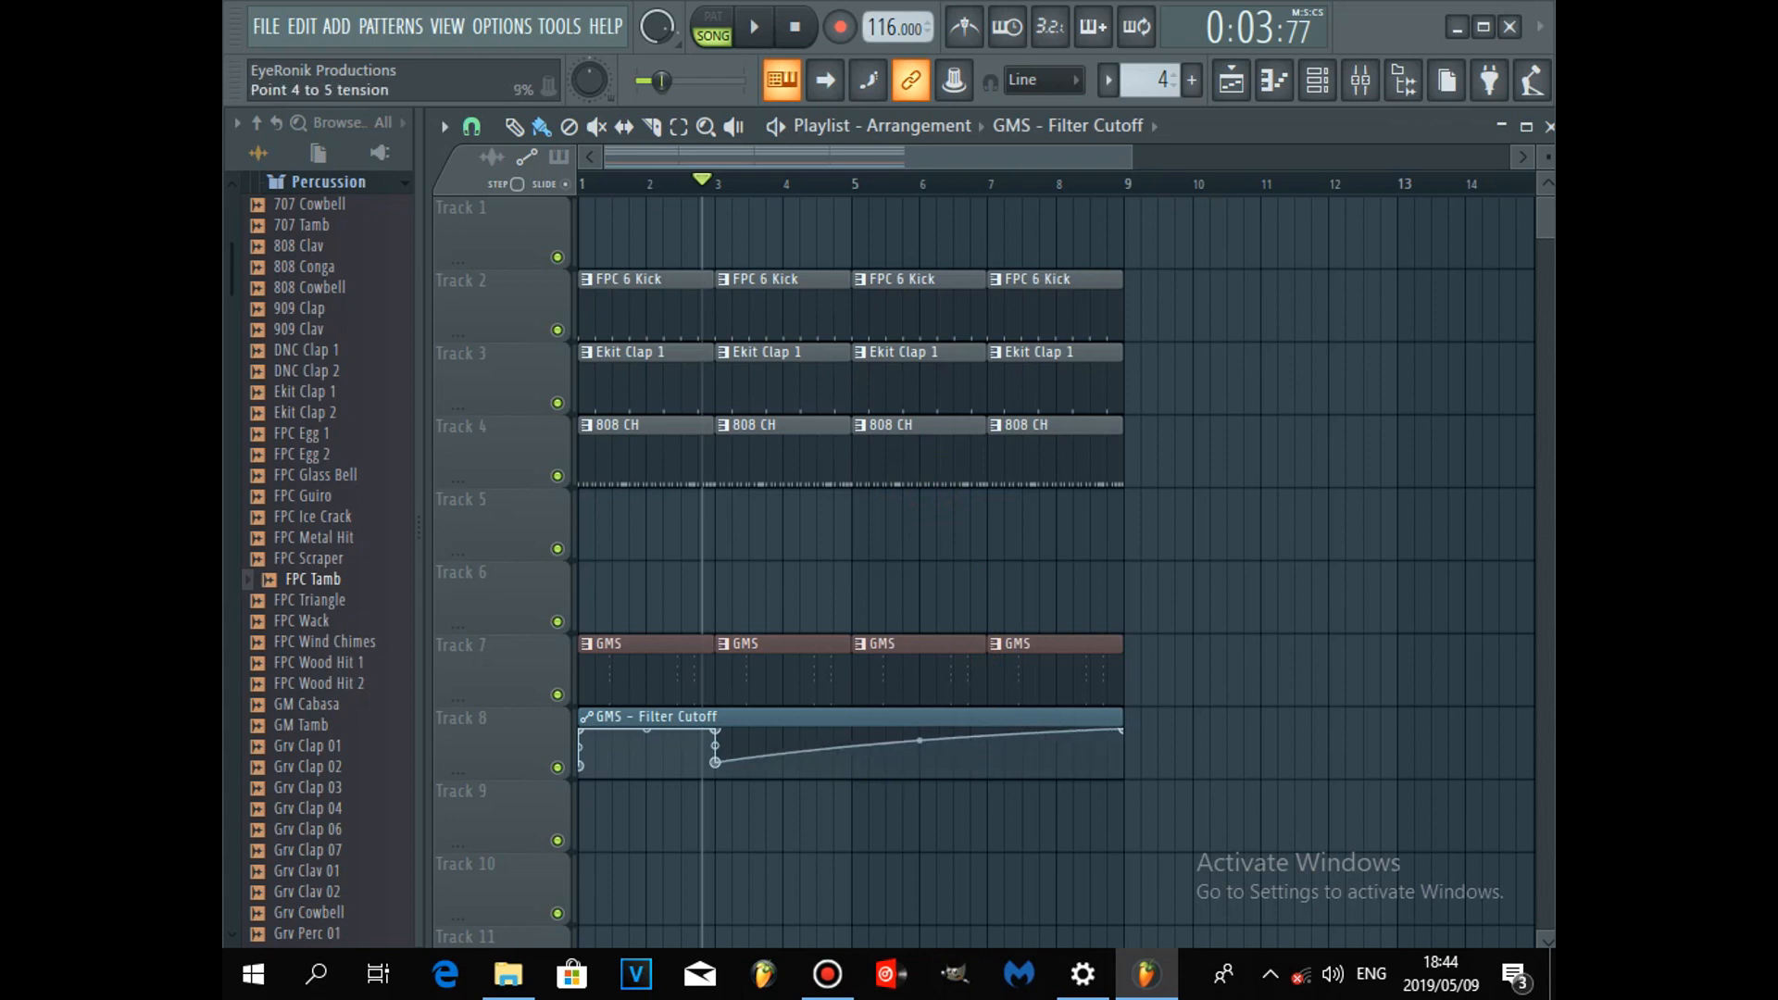
Delete the high start point and add a low point before bar 3, keeping the cutoff low until a steep rise near bar 3.
right_click(587, 734)
click(665, 485)
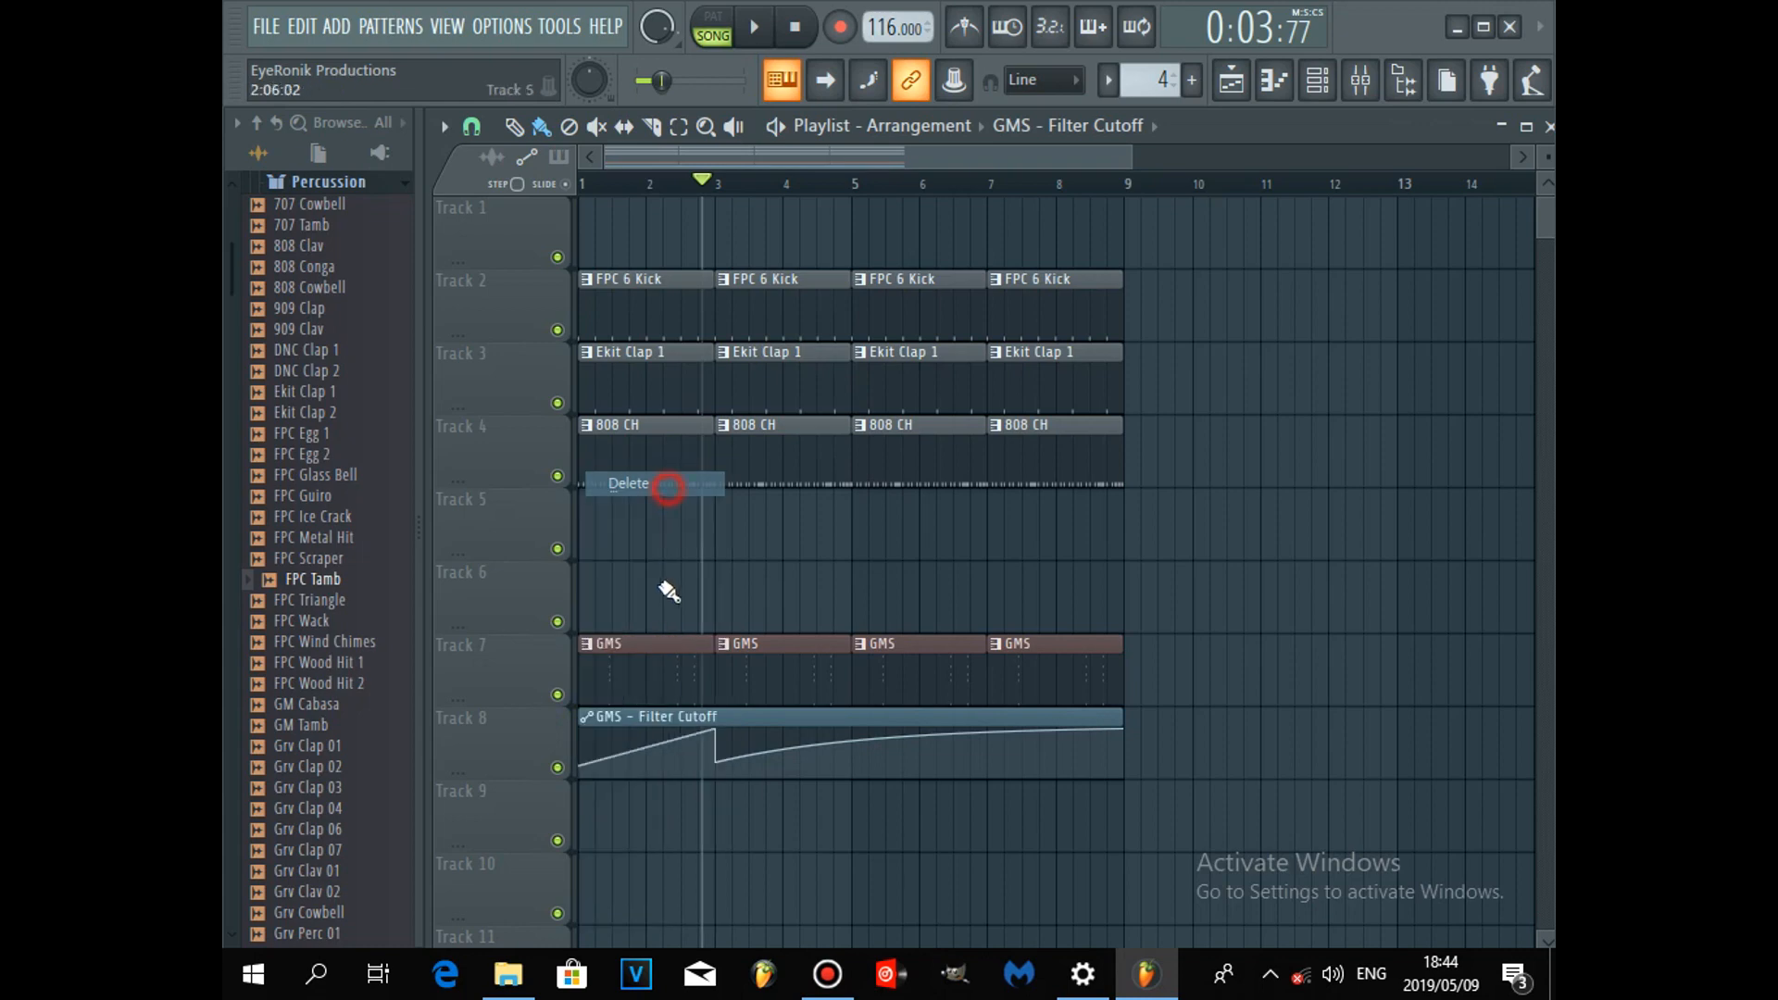
click(693, 747)
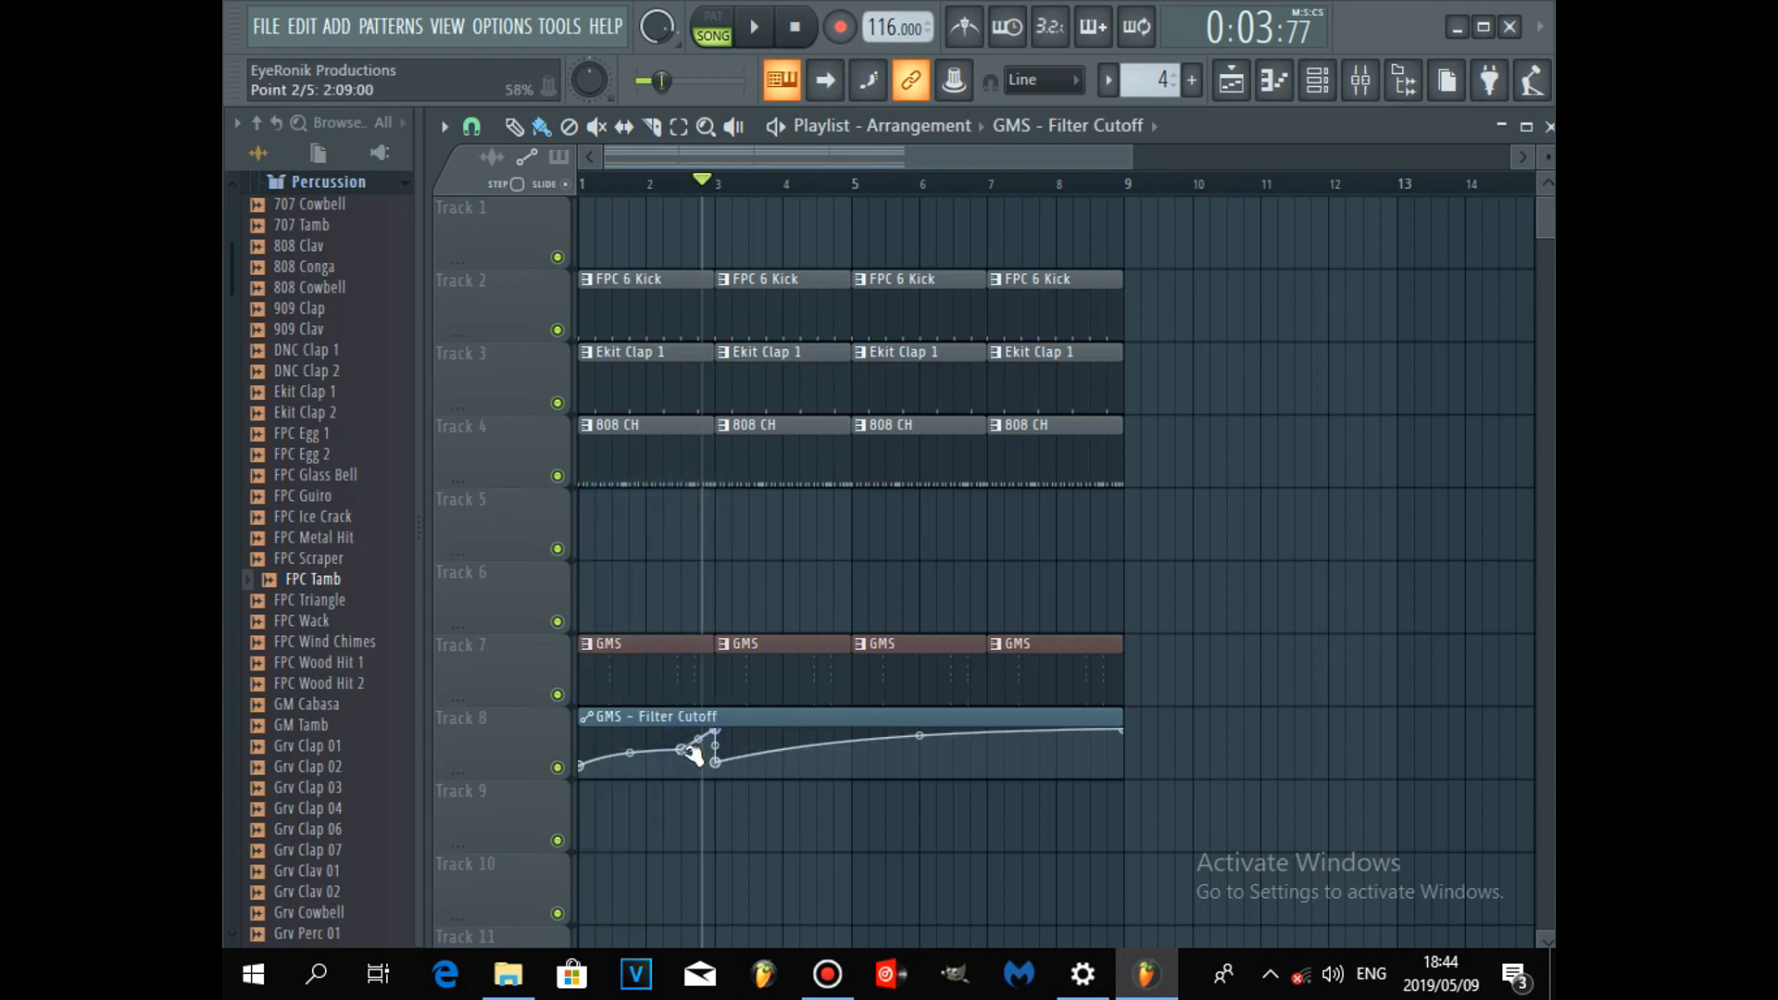
drag(701, 769, 710, 773)
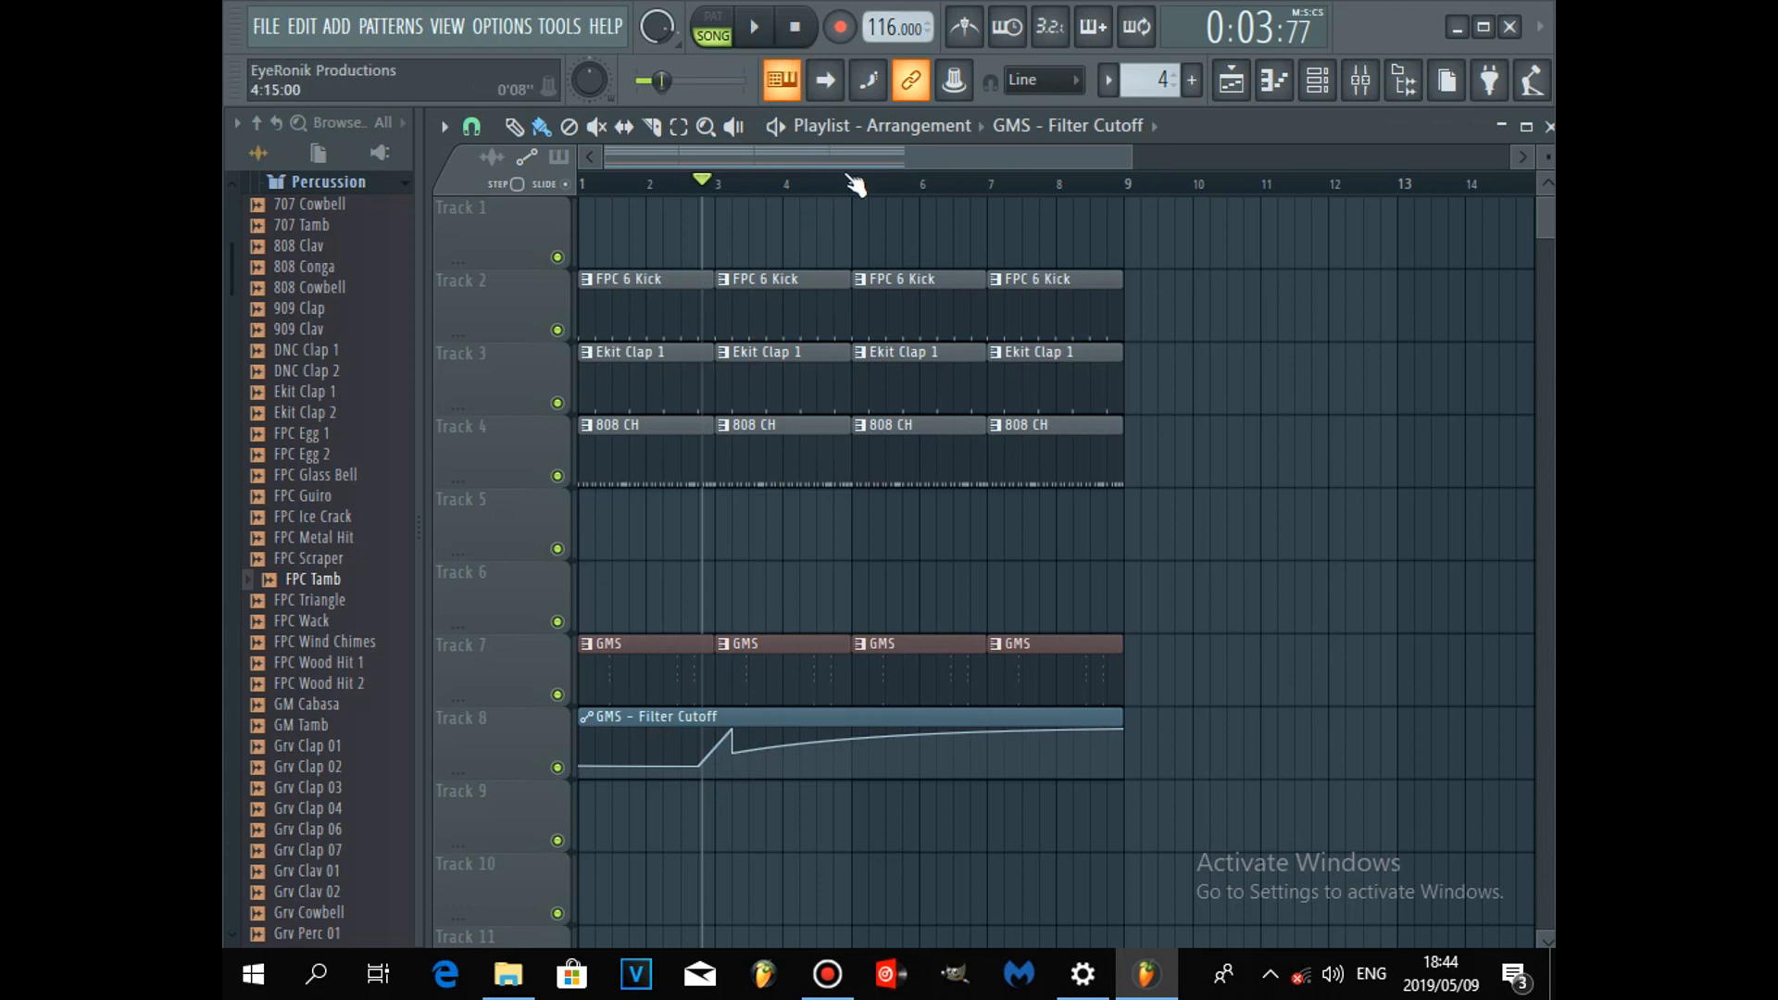
Play the song from bar 3 to hear the reshaped cutoff automation.
click(720, 181)
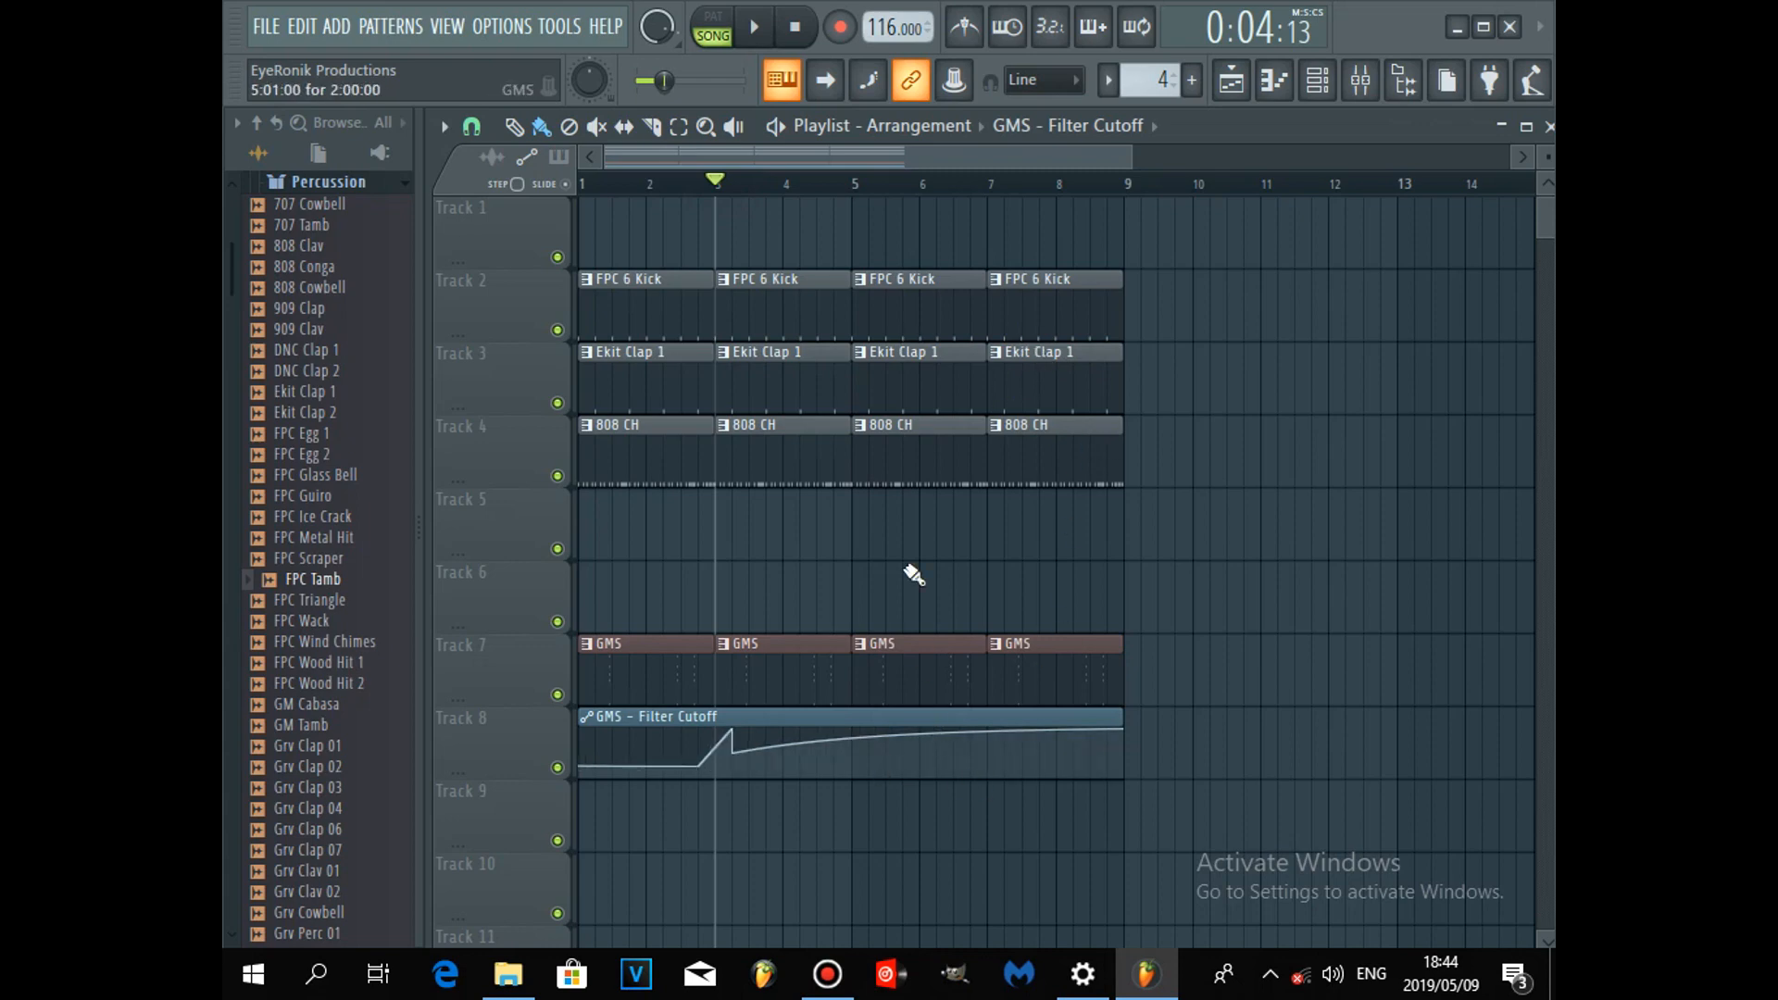
click(765, 30)
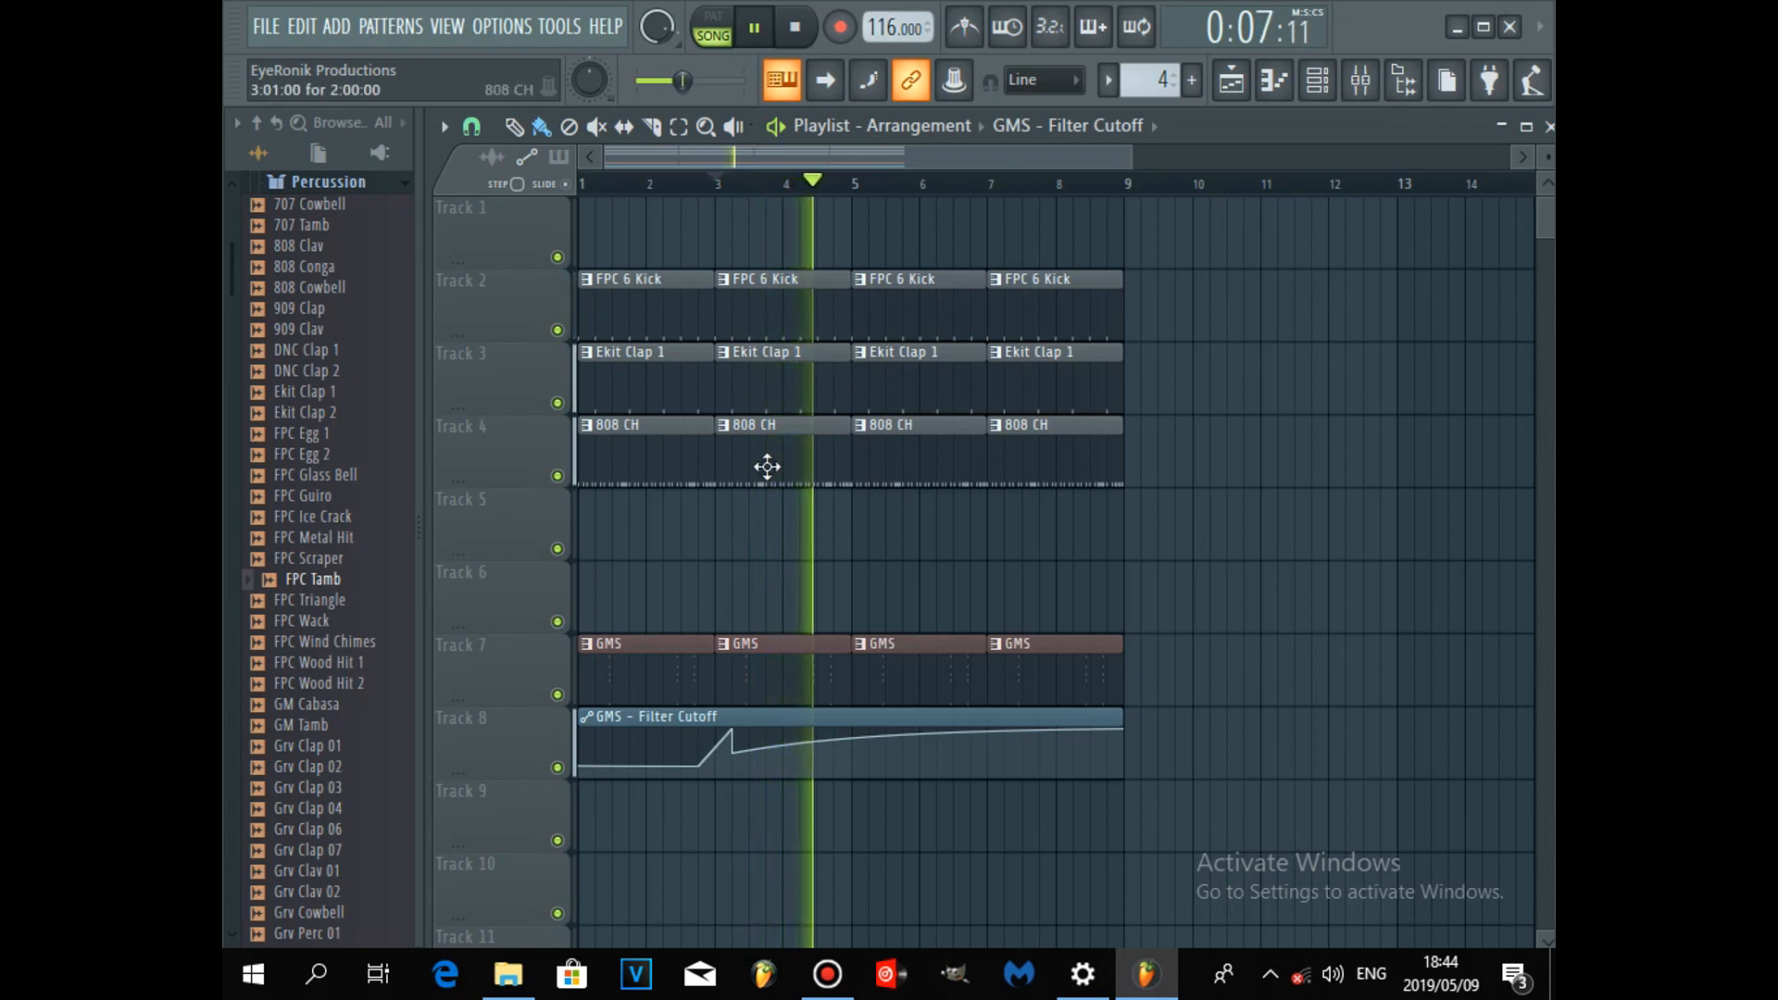
Pause playback and delete the two 808 CH clips covering bars 1 to 4 on Track 4.
click(754, 27)
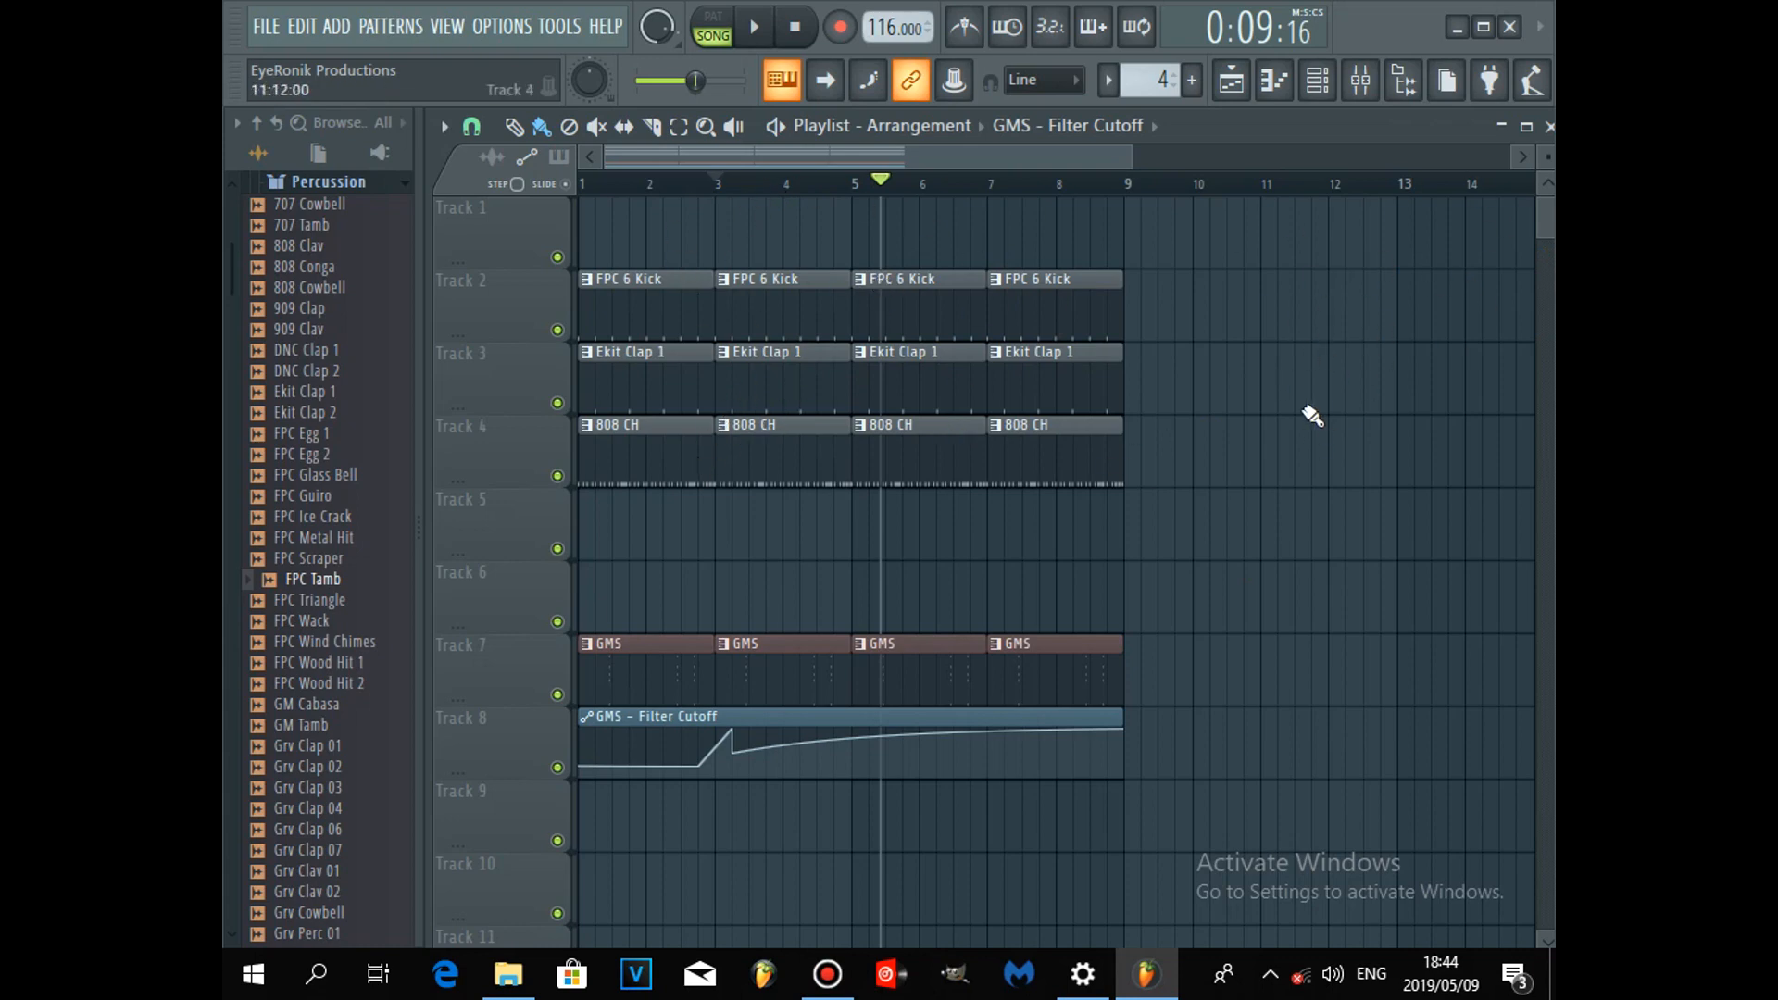
right_click(653, 476)
right_click(771, 488)
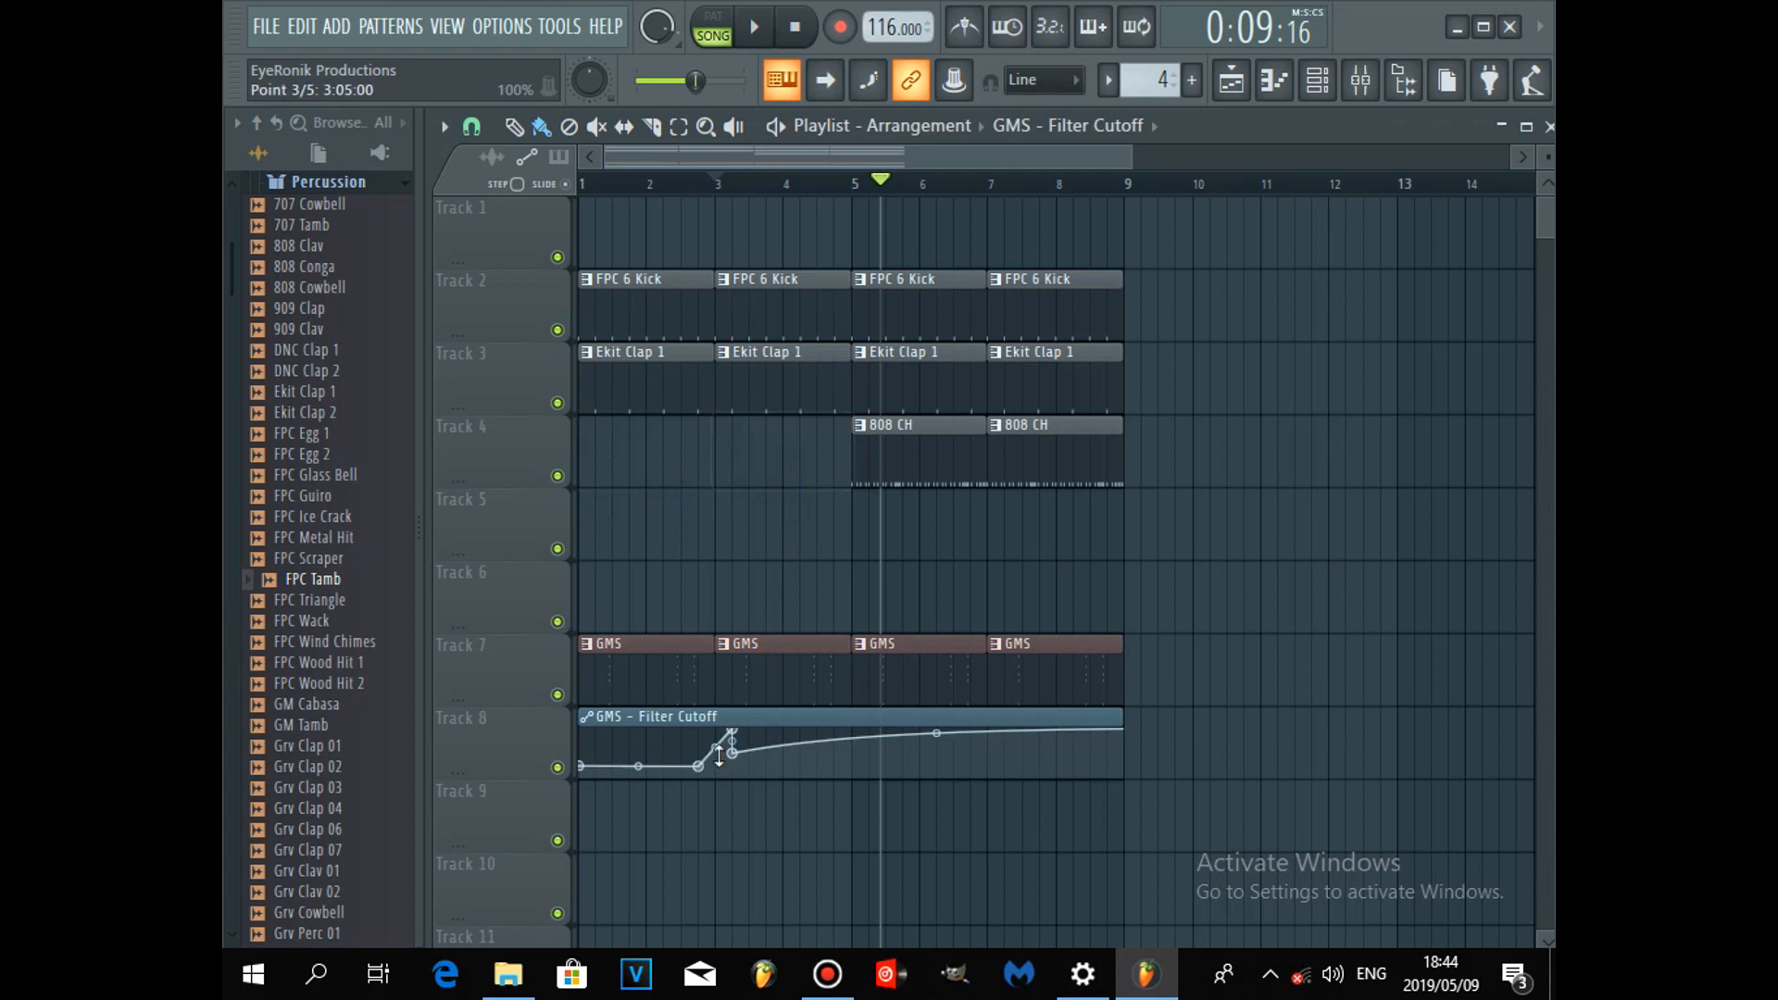
Play the song and set the long cutoff ramp's tension after bar 3 to 31%.
click(758, 30)
drag(936, 741, 937, 732)
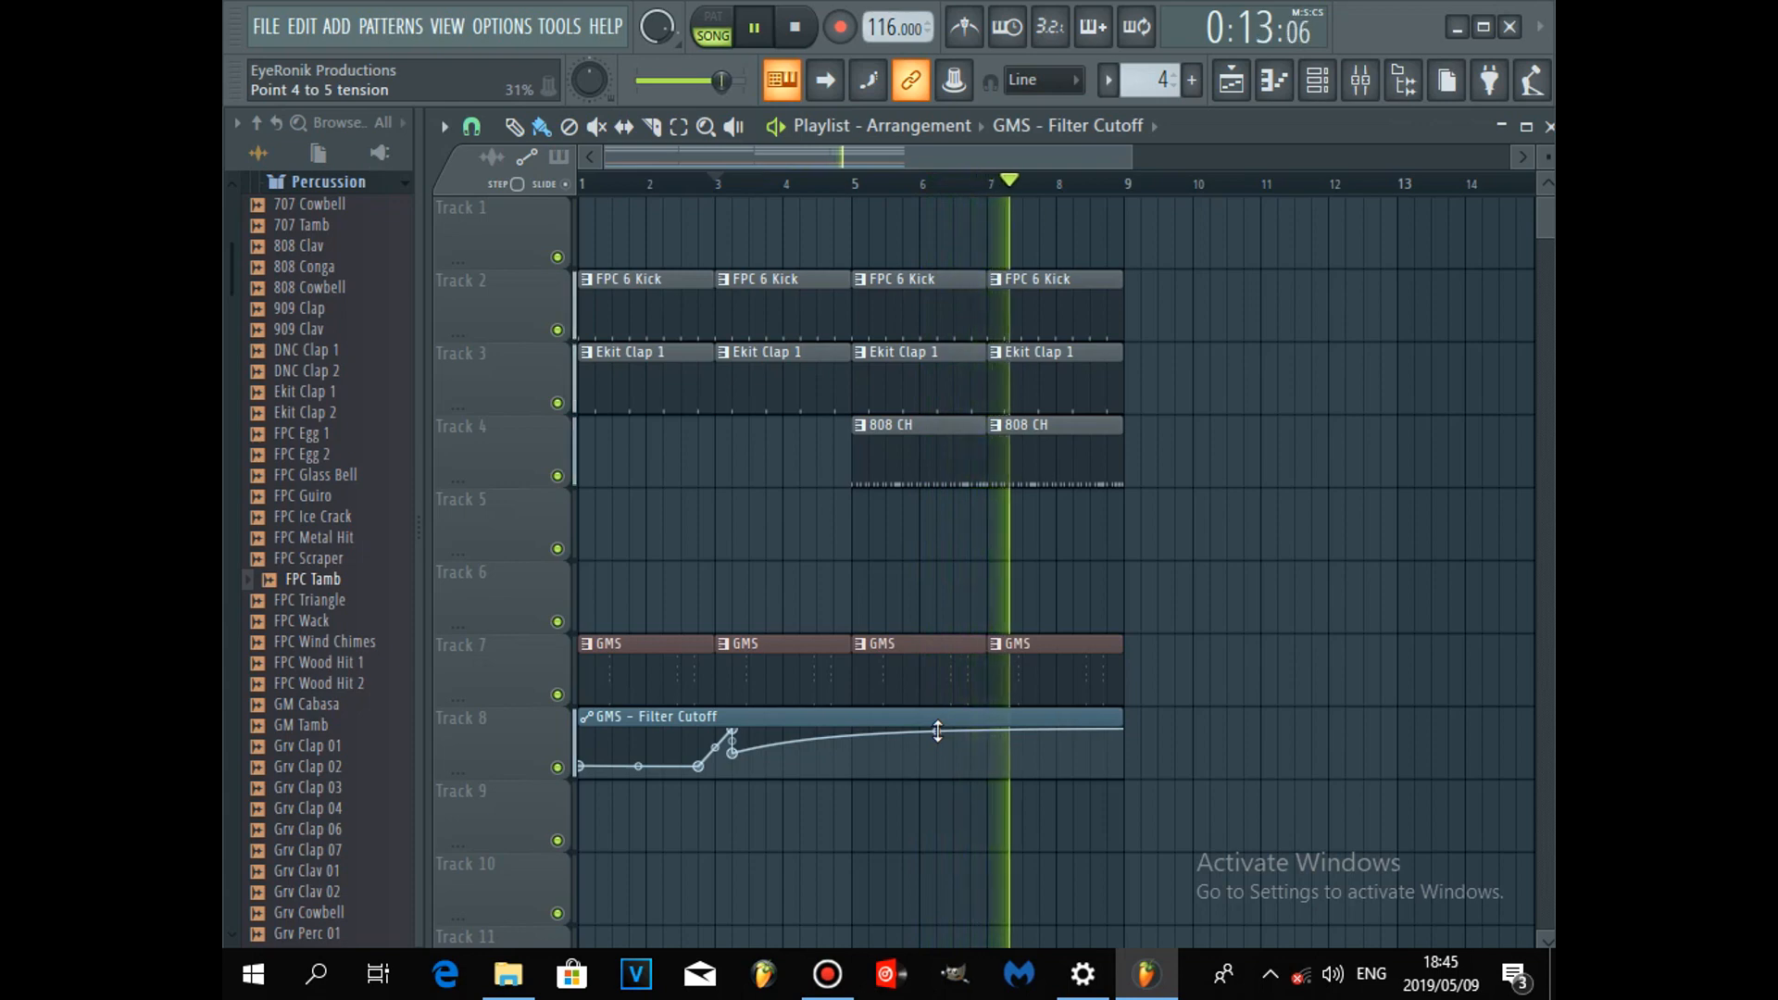
Shorten the last 808 CH and FPC 6 Kick clips to a length of 1:12:00, leaving a gap before bar 9.
drag(1122, 476, 1107, 474)
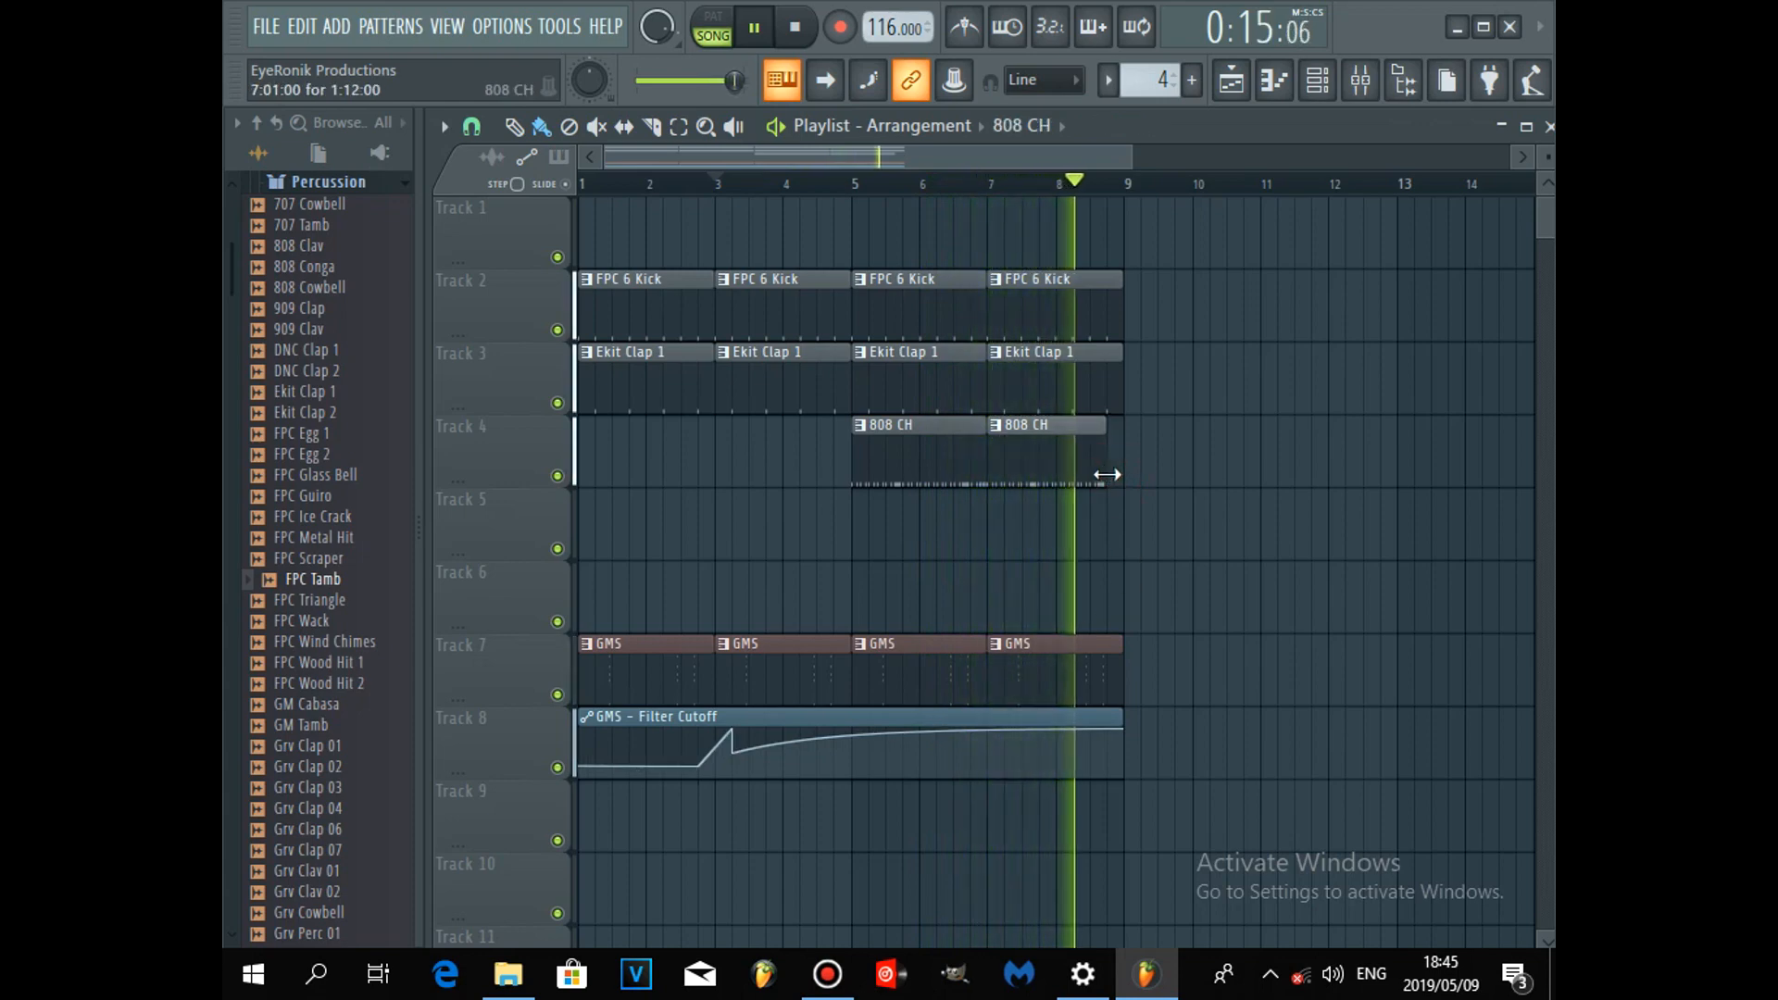
drag(1122, 313, 1101, 316)
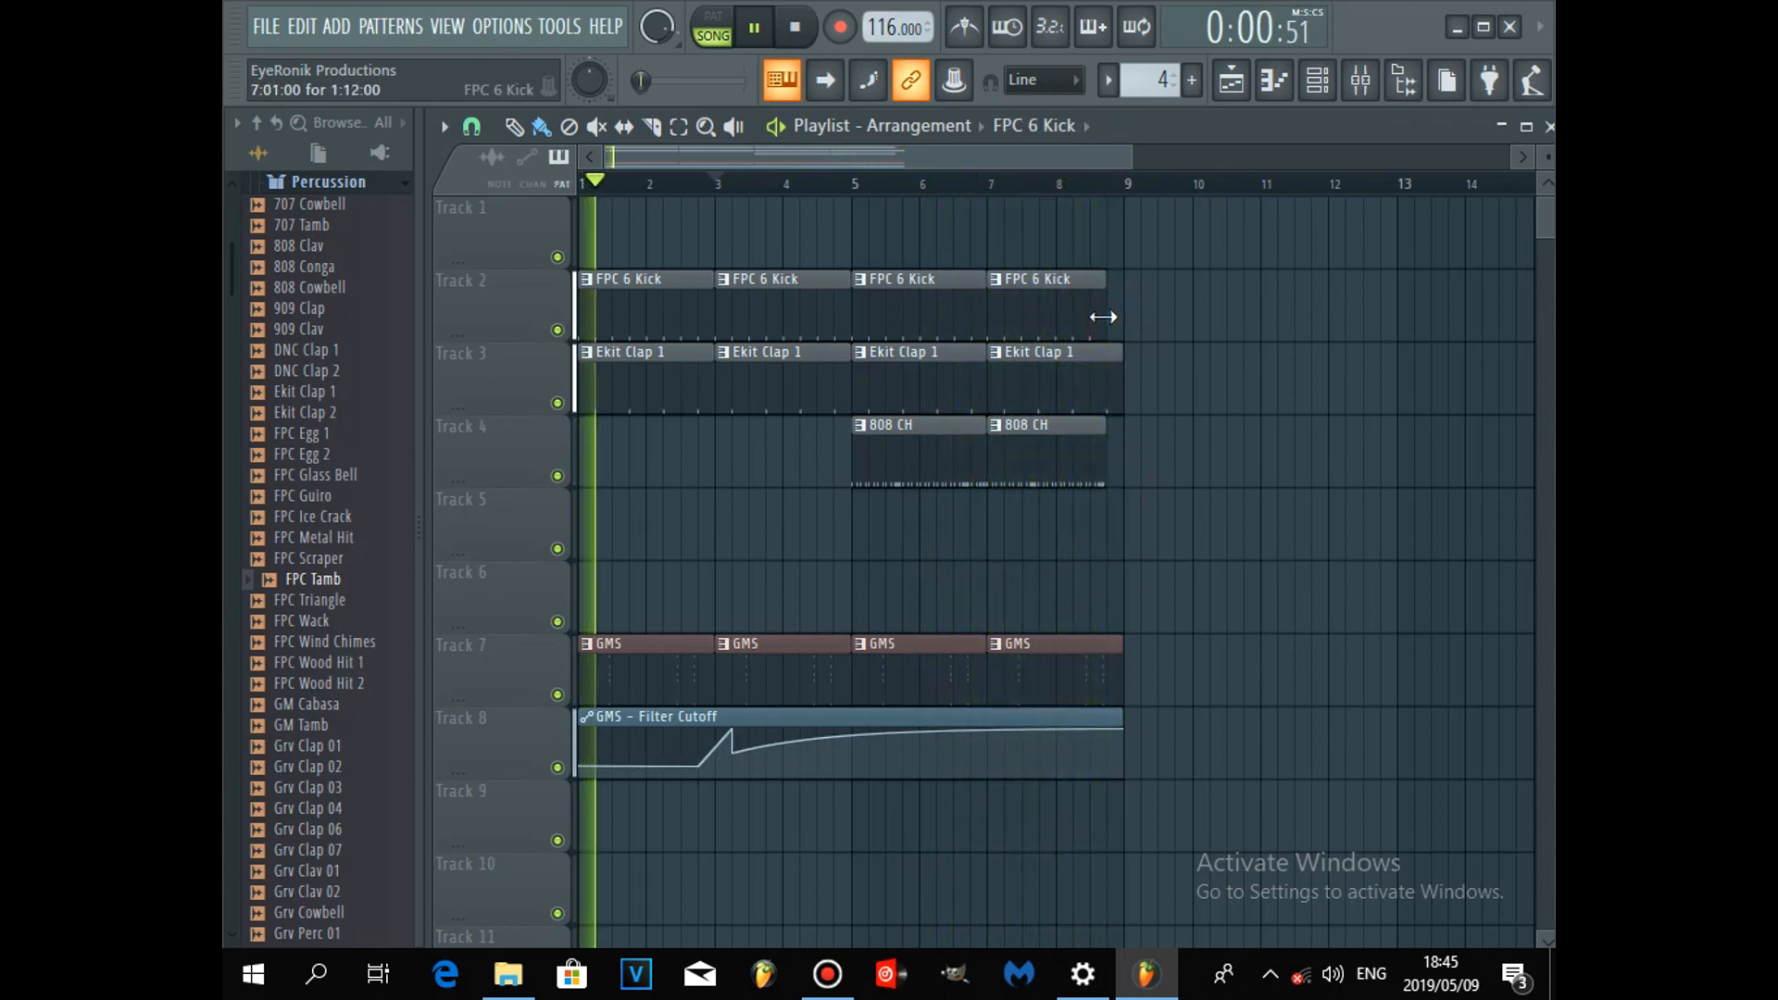
Slightly raise the low cutoff points at the clip's start and just before bar 3.
drag(698, 765, 699, 757)
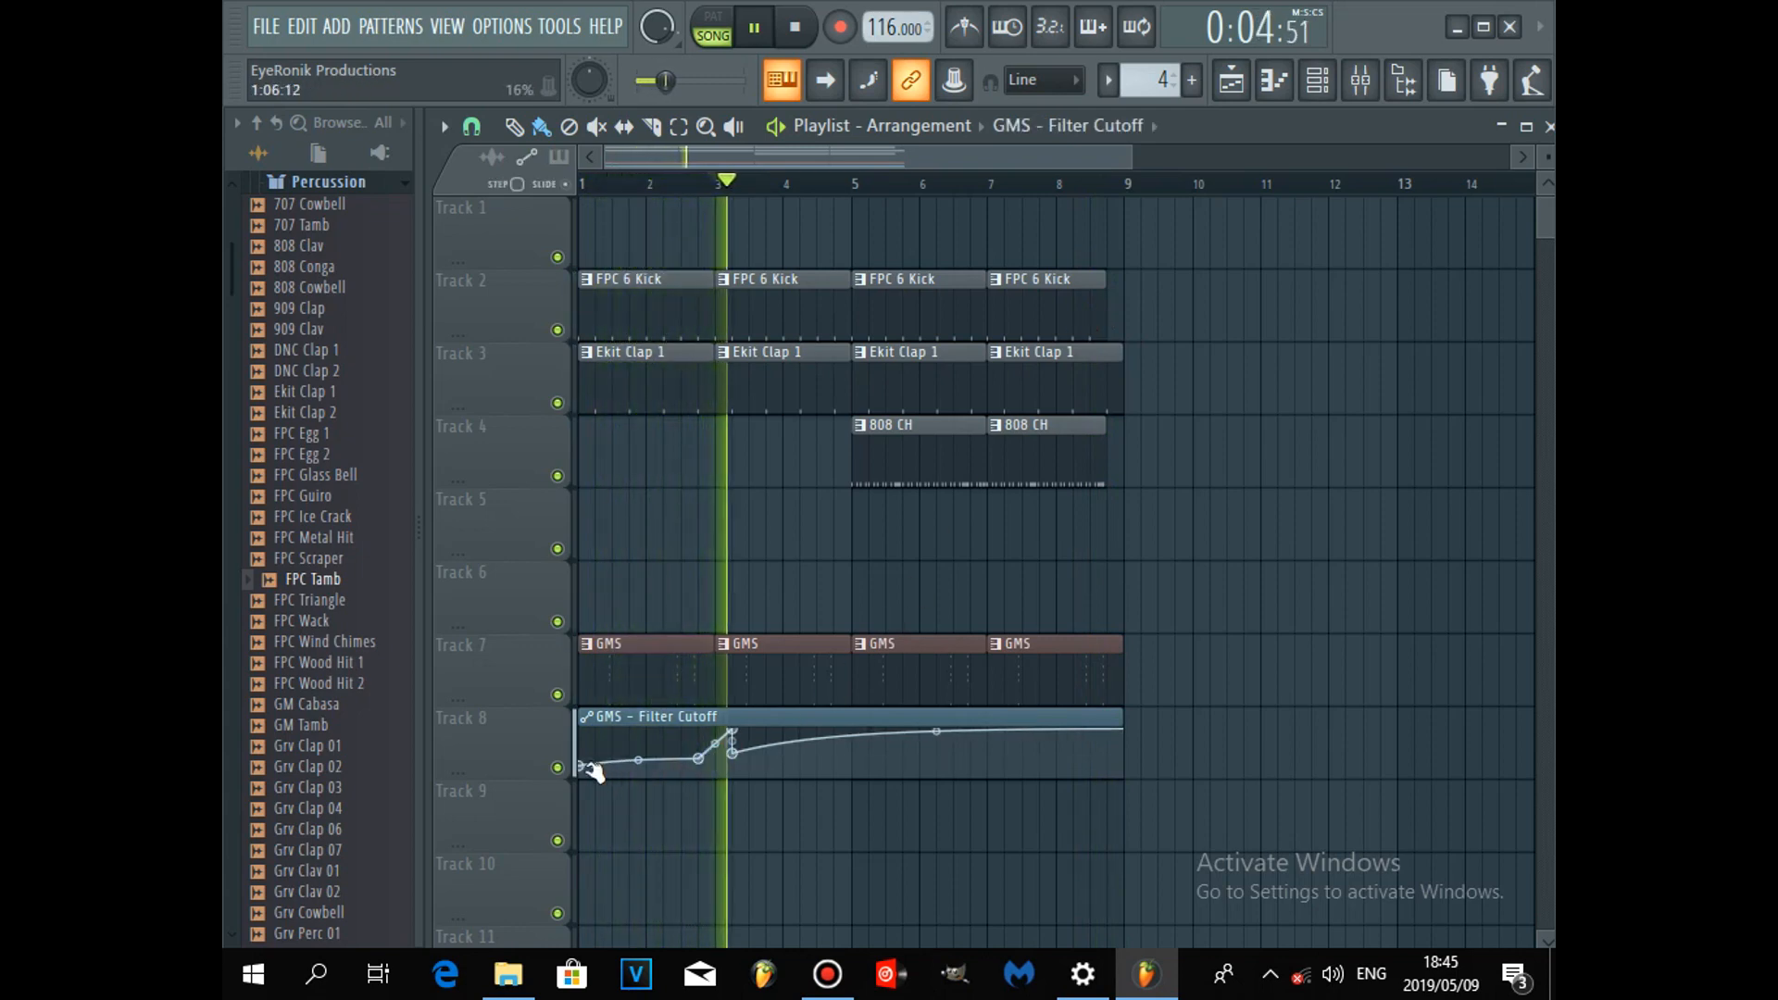
drag(581, 767, 580, 761)
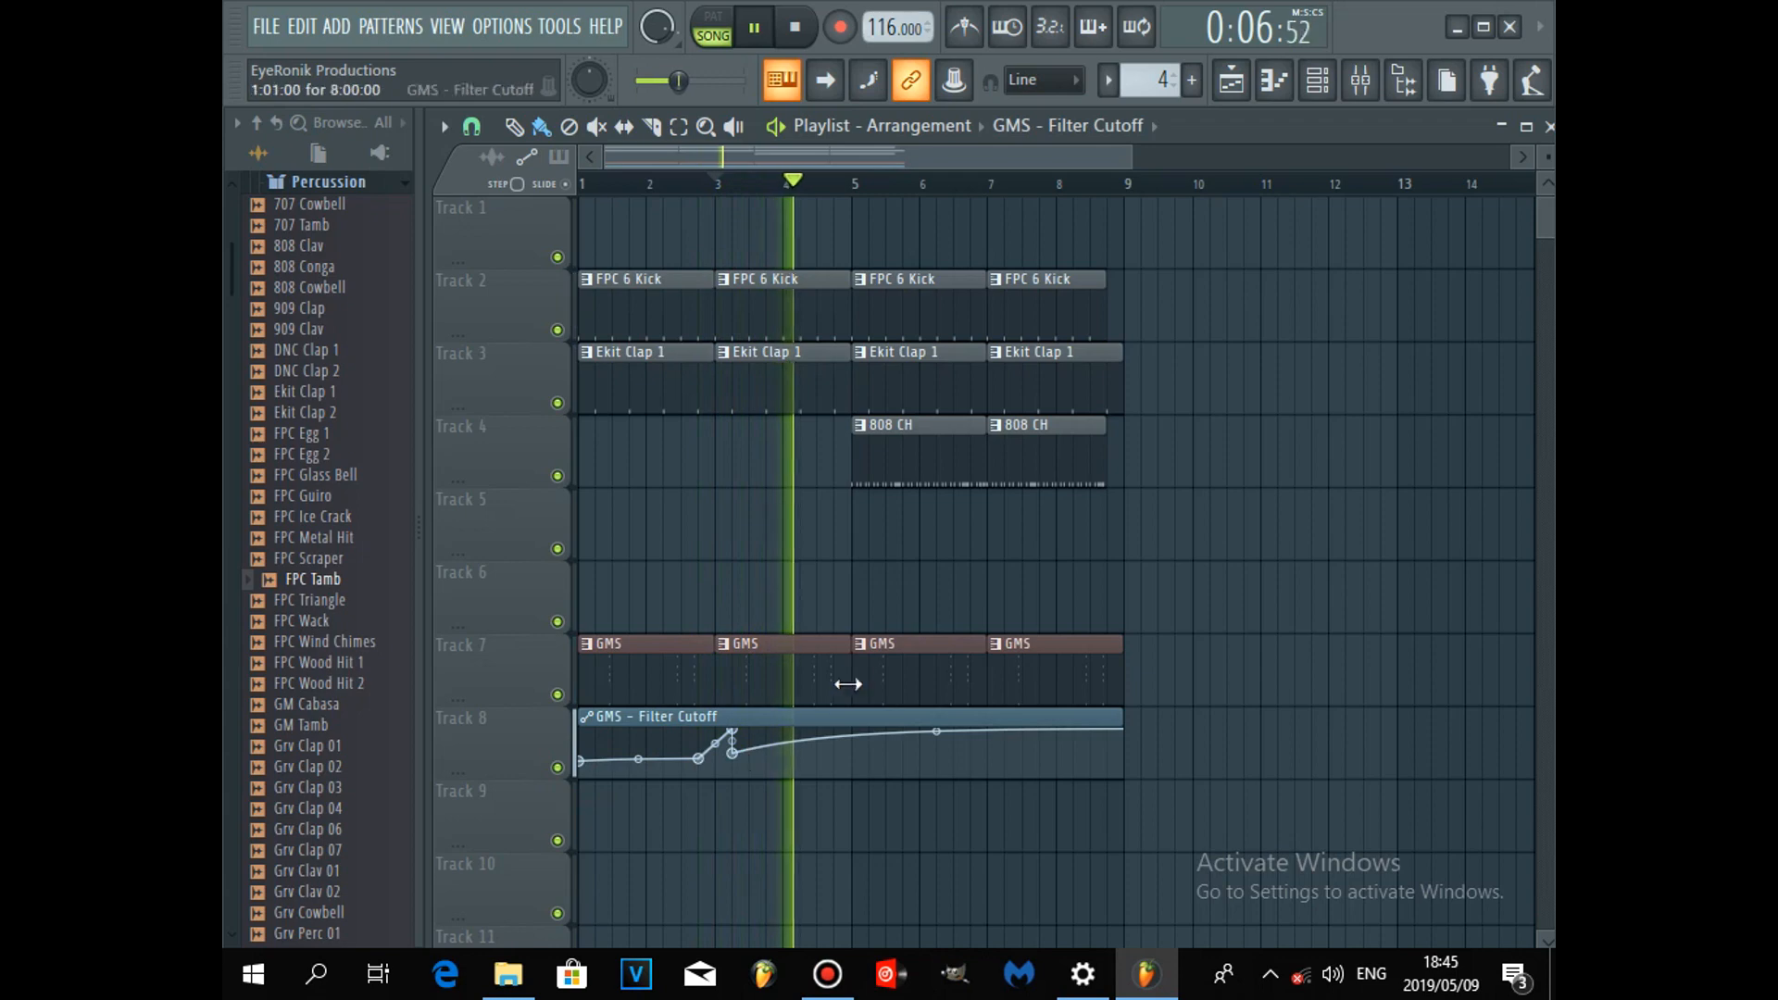
Delete the two remaining 808 CH clips and shorten the last Ekit Clap 1 clip to end with the kick.
right_click(891, 463)
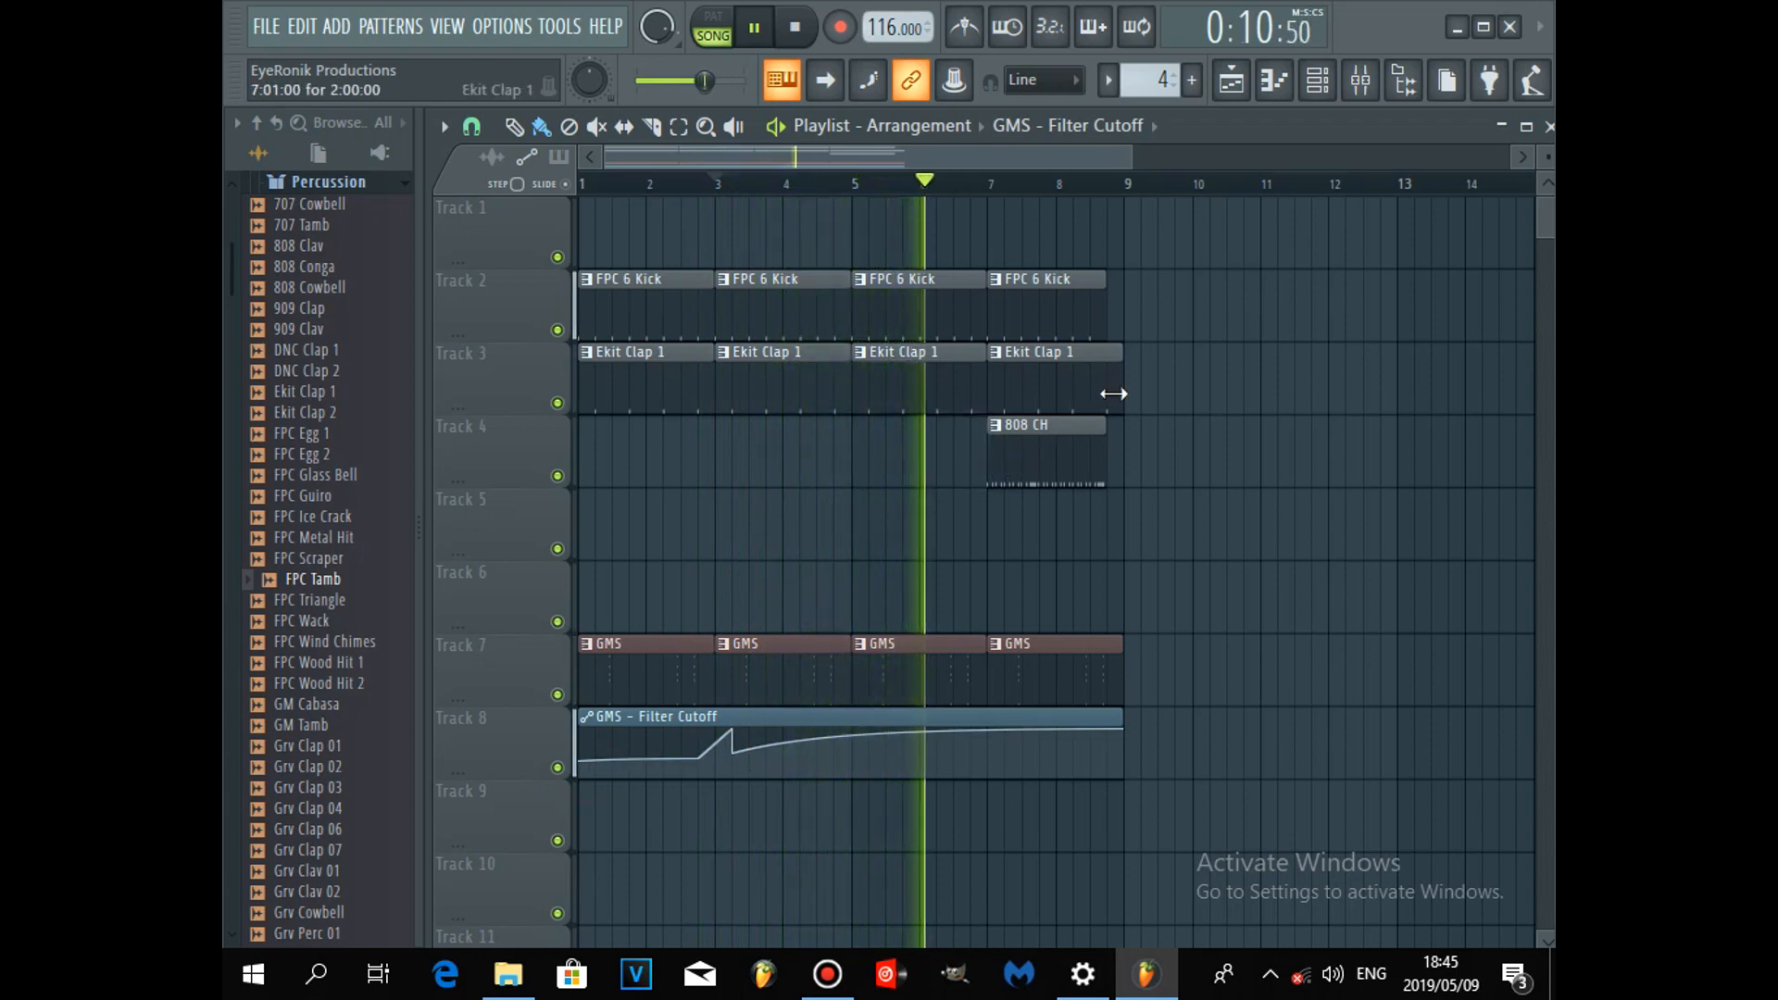
right_click(1059, 460)
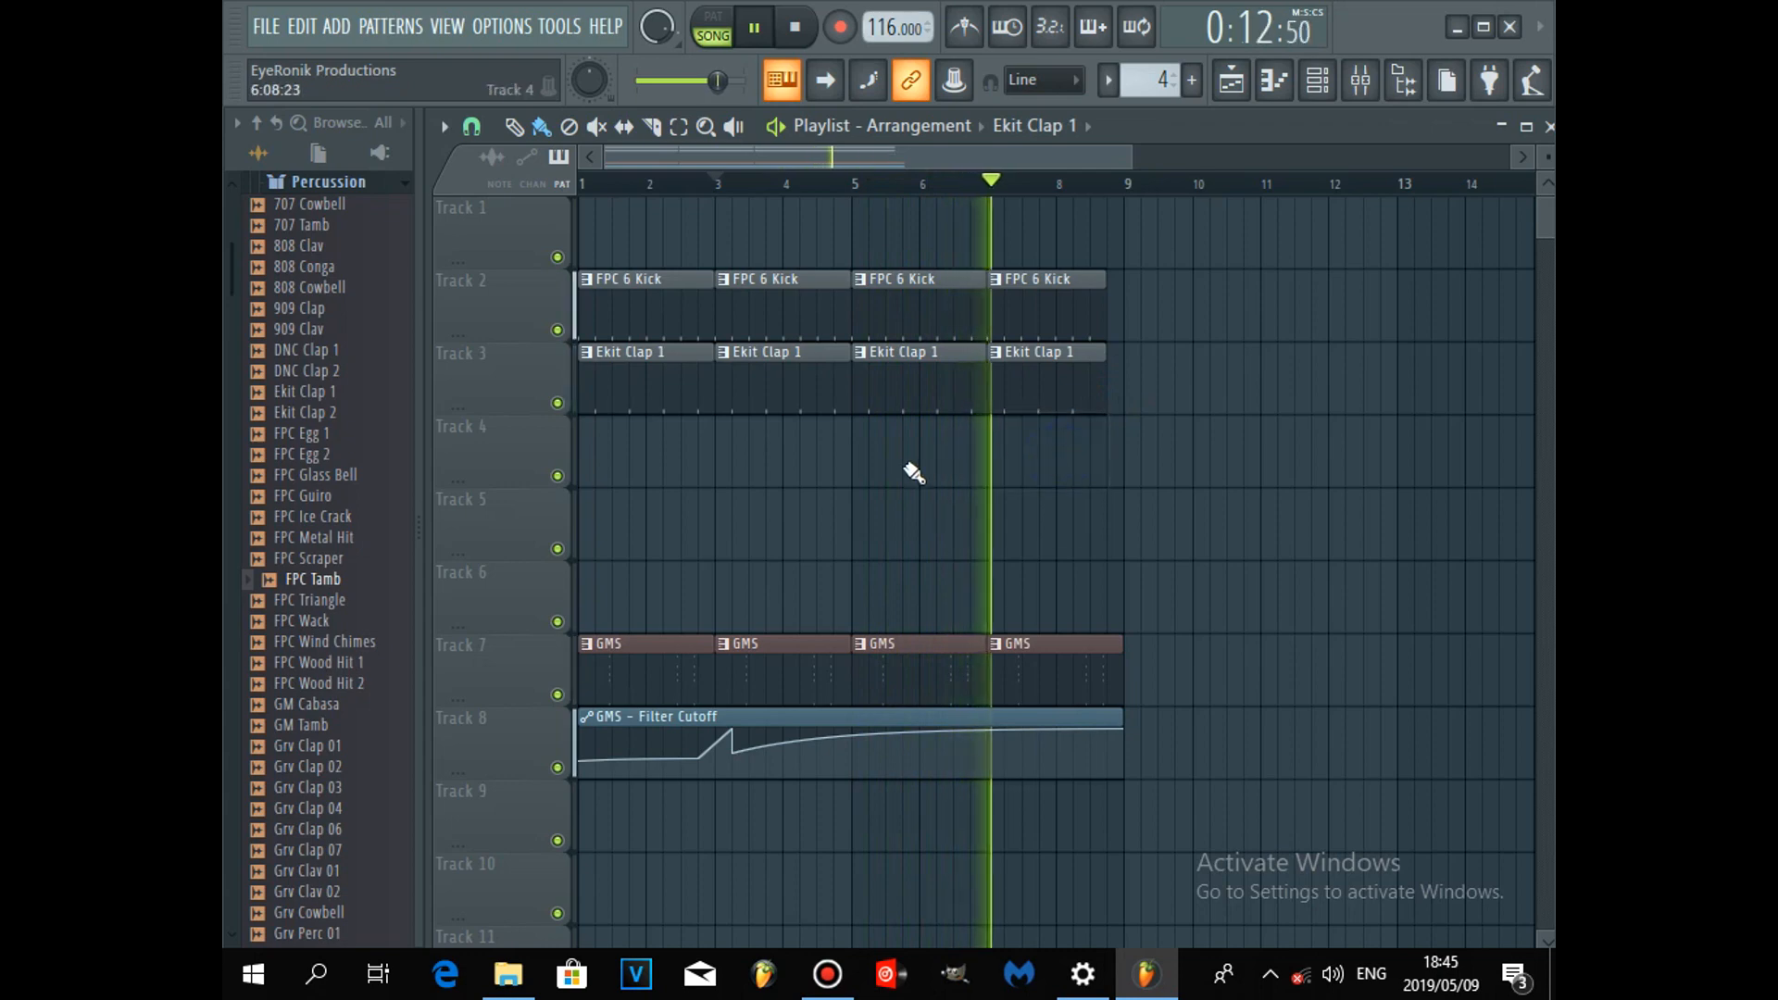
Raise the cutoff's start point and the point before bar 3 to the top for a flat, open start, and pause playback.
drag(581, 760, 582, 732)
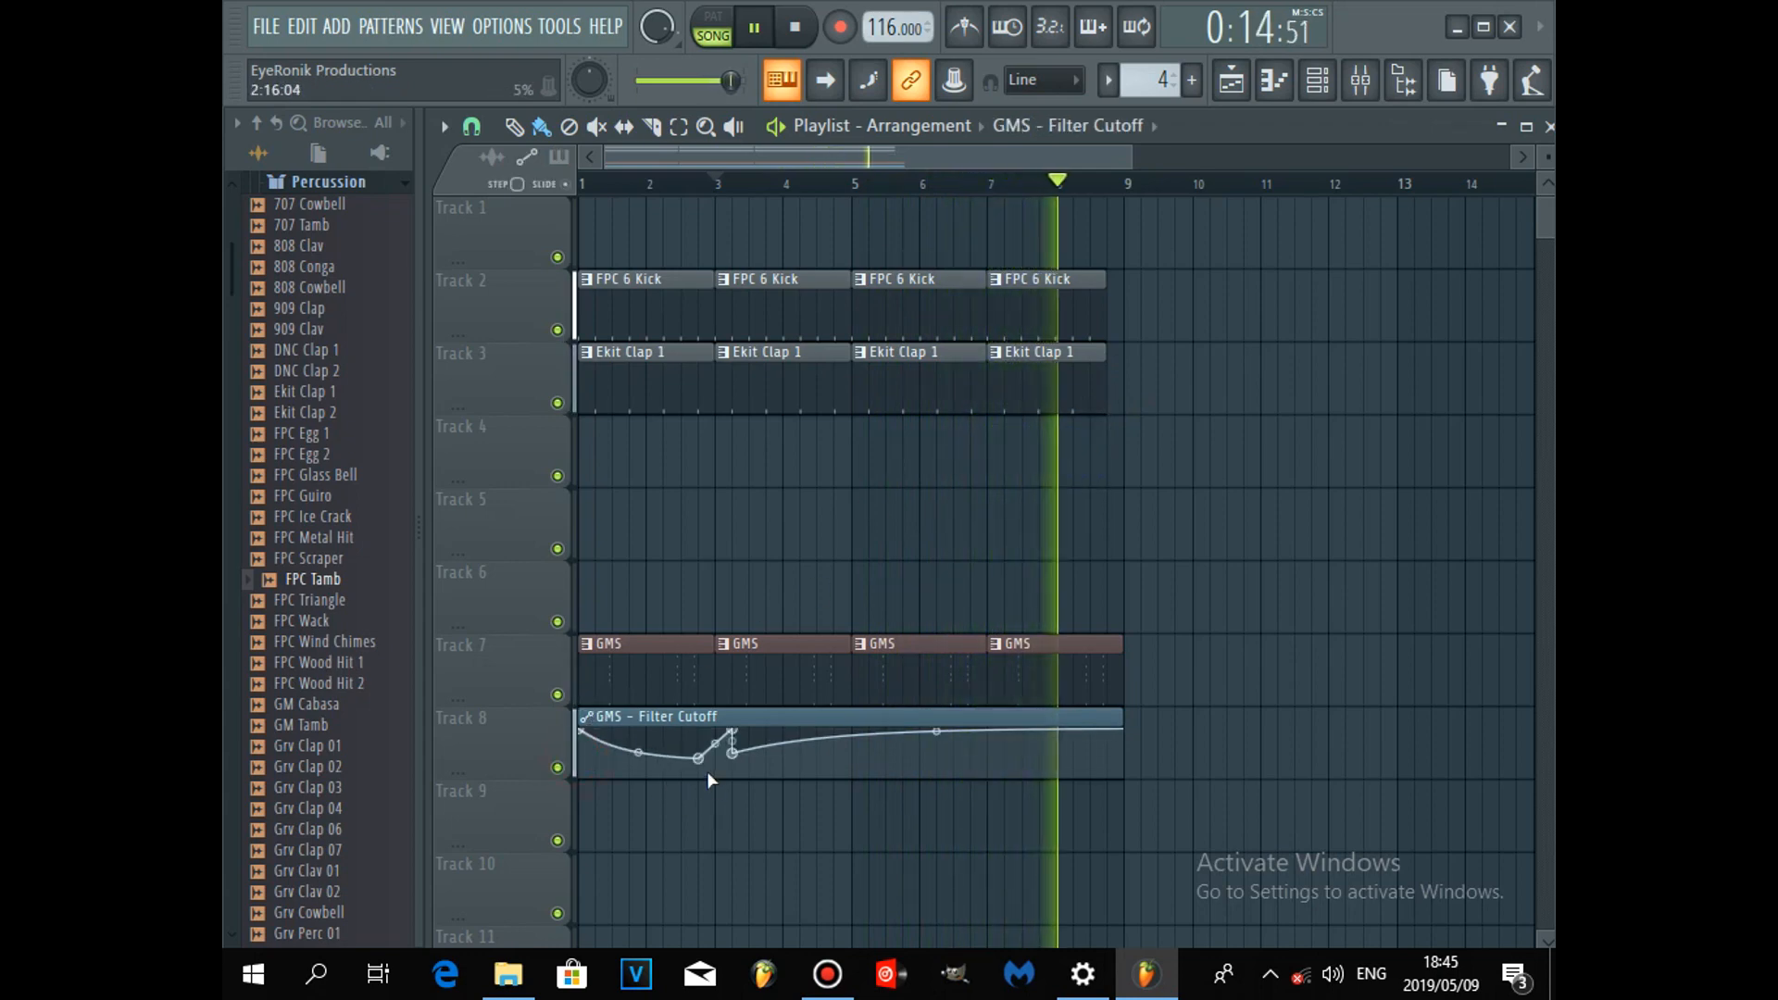
drag(699, 758, 704, 724)
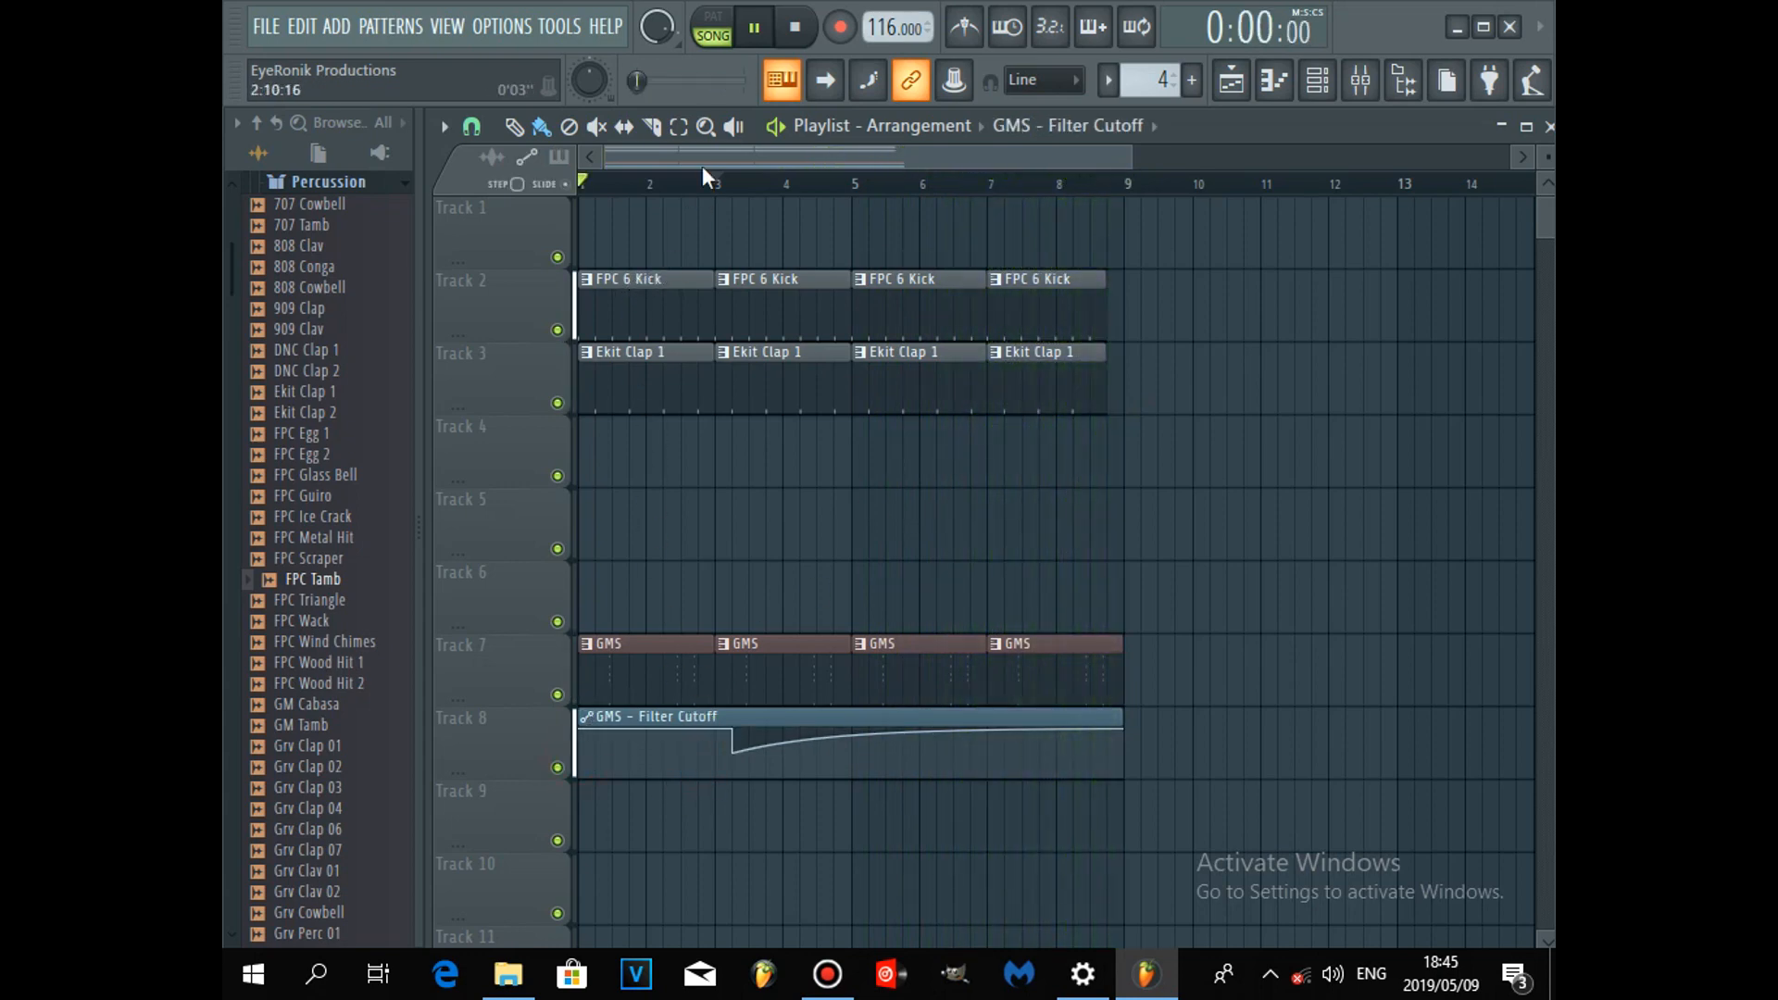
click(756, 31)
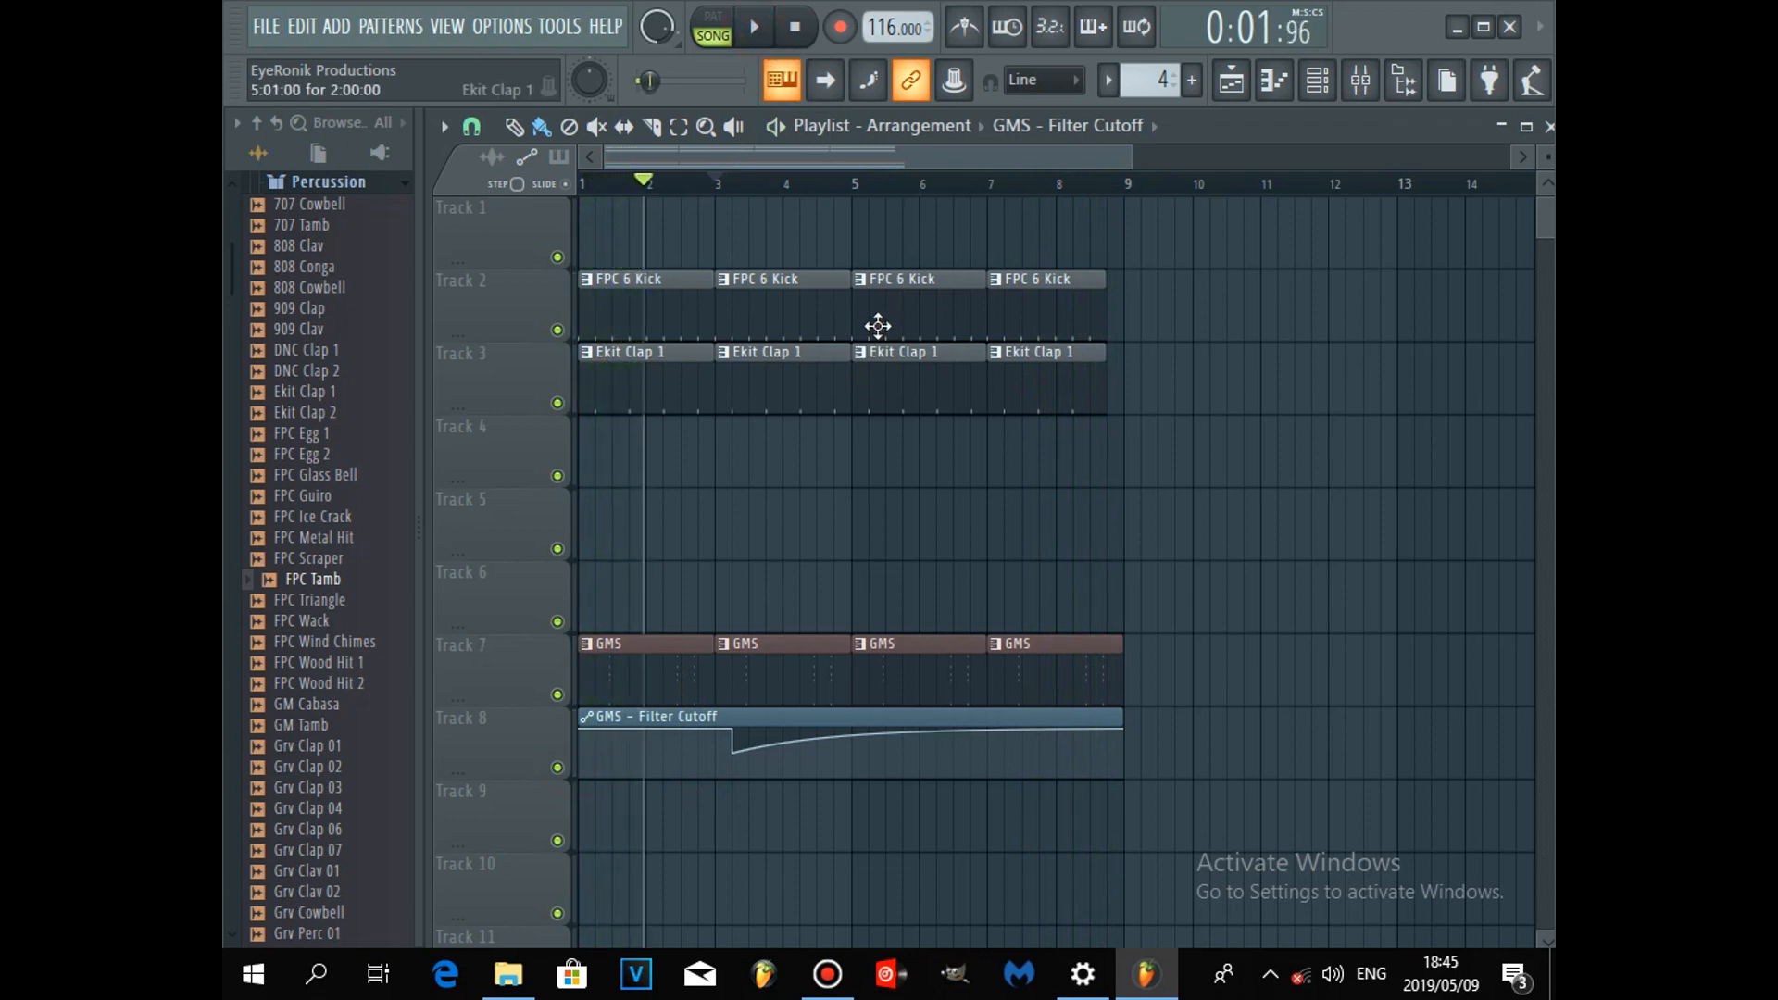
drag(1132, 155, 1238, 156)
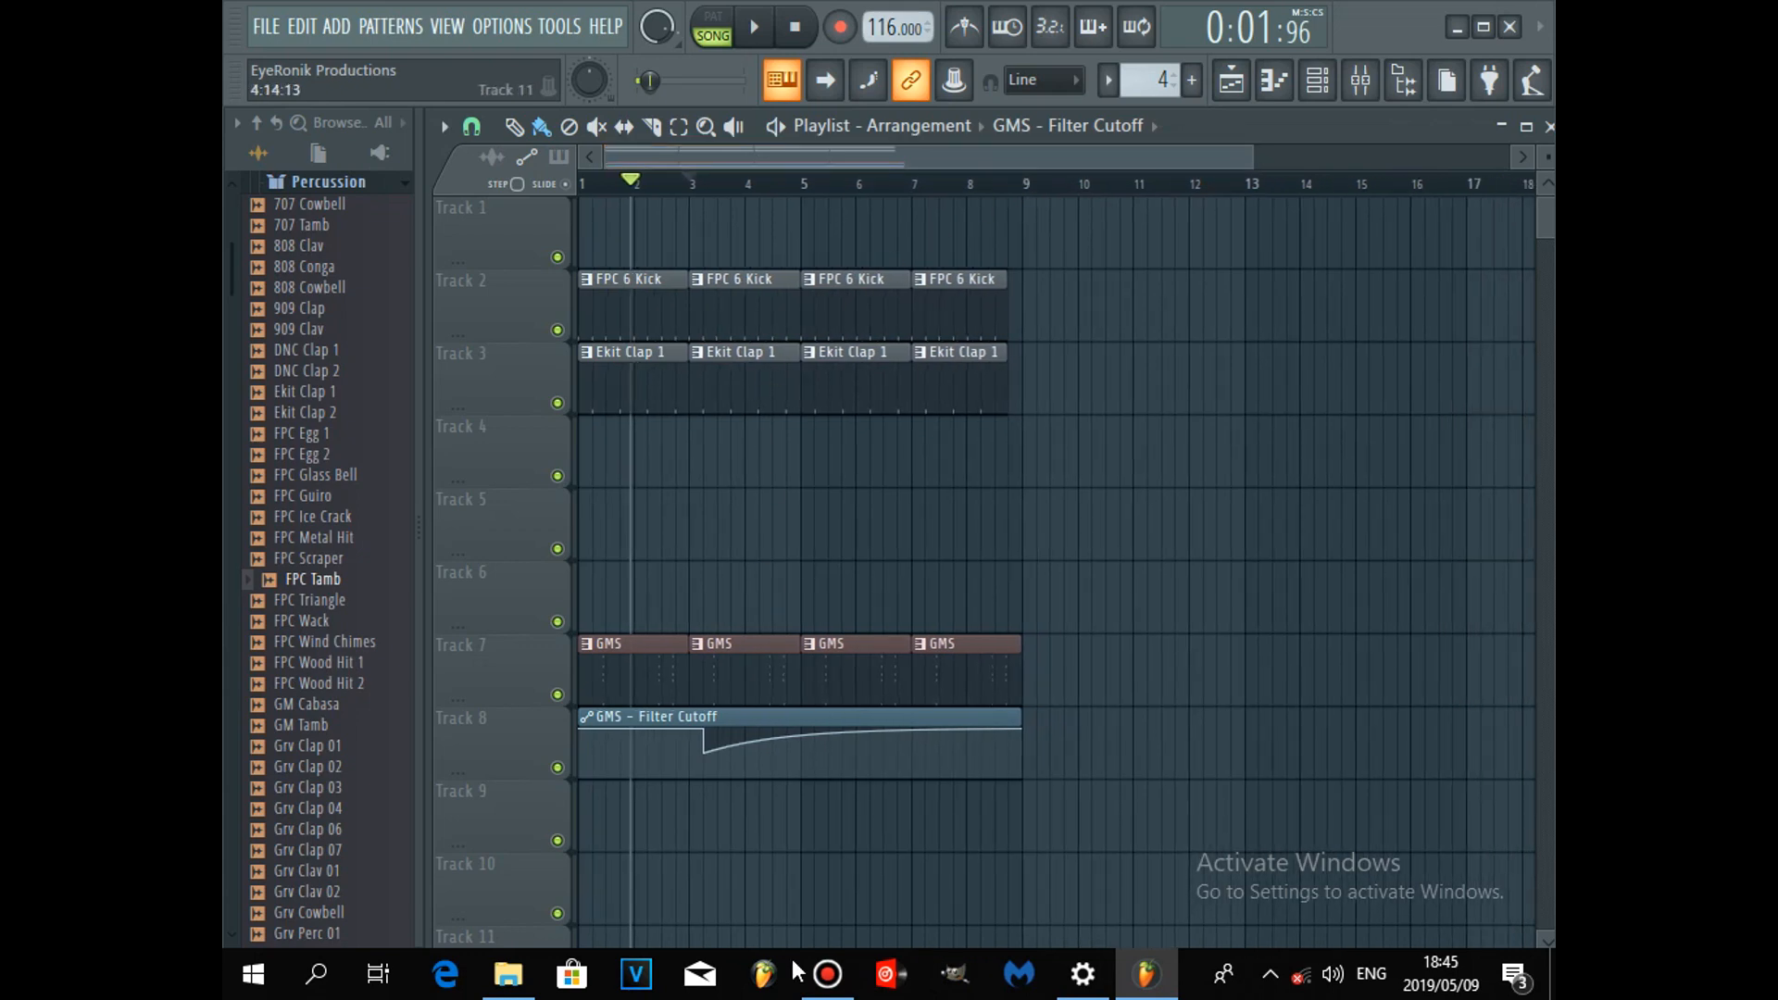
click(826, 973)
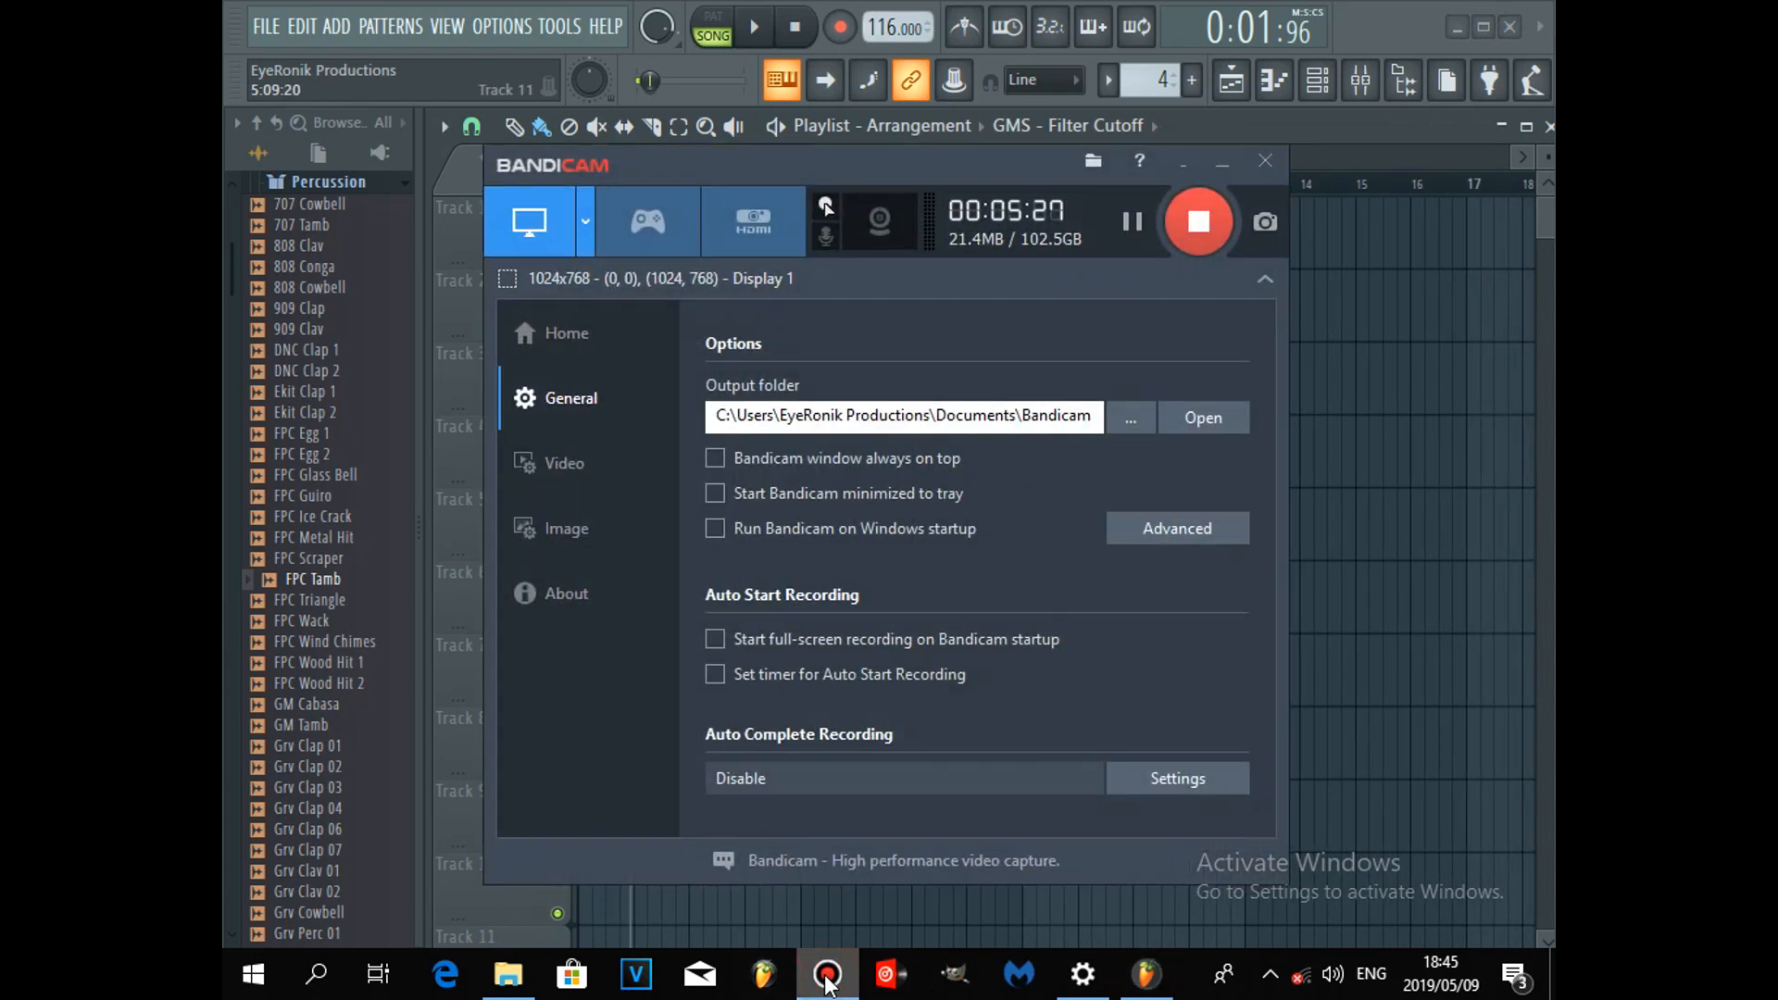